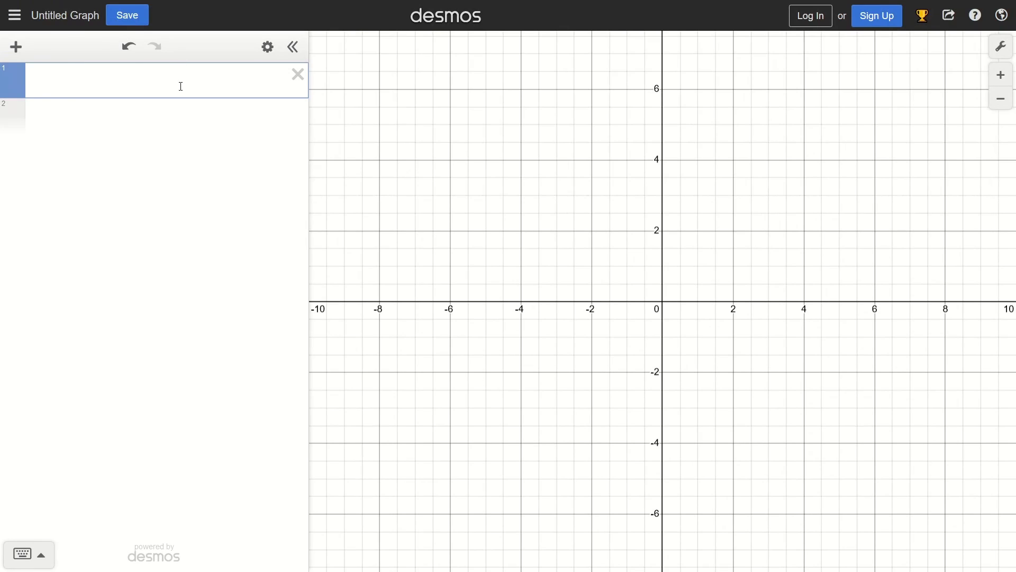
Step: Add a note reading "Complex modulus function" and start an expression A(z) beneath it
type("\"")
type("MO")
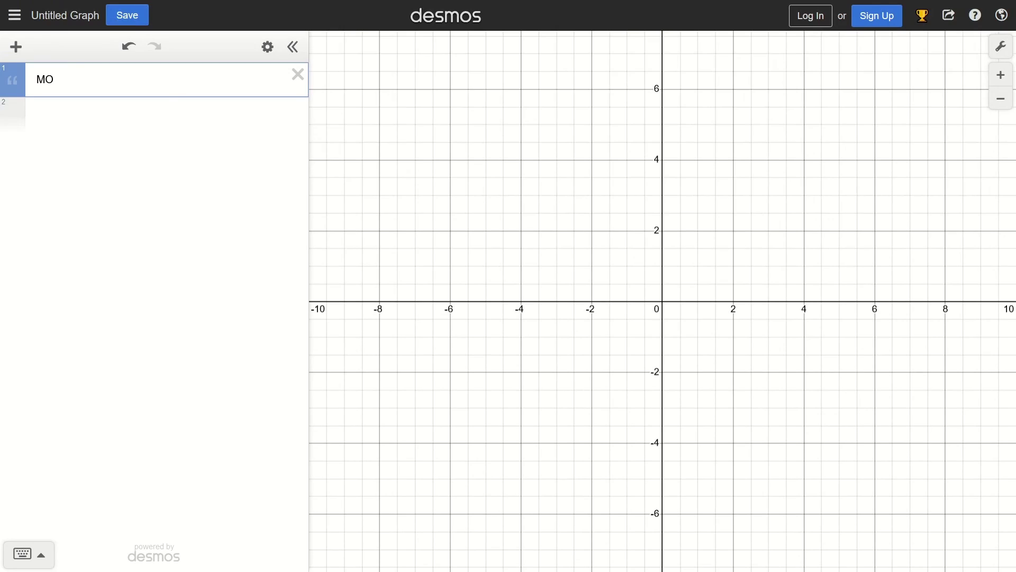
key("BackSpace")
key("BackSpace")
type("Complex modulus ")
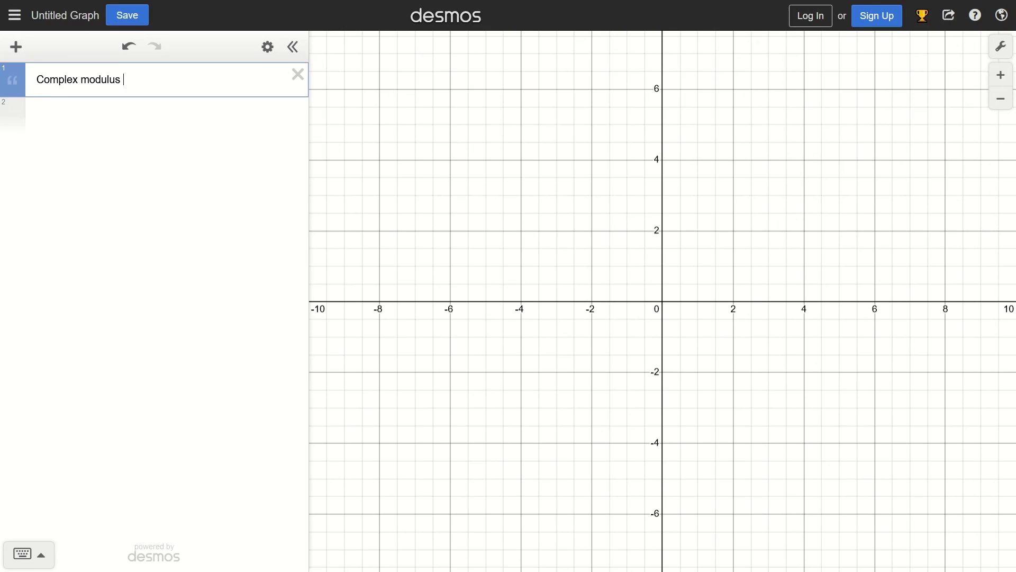
type("function")
key("Return")
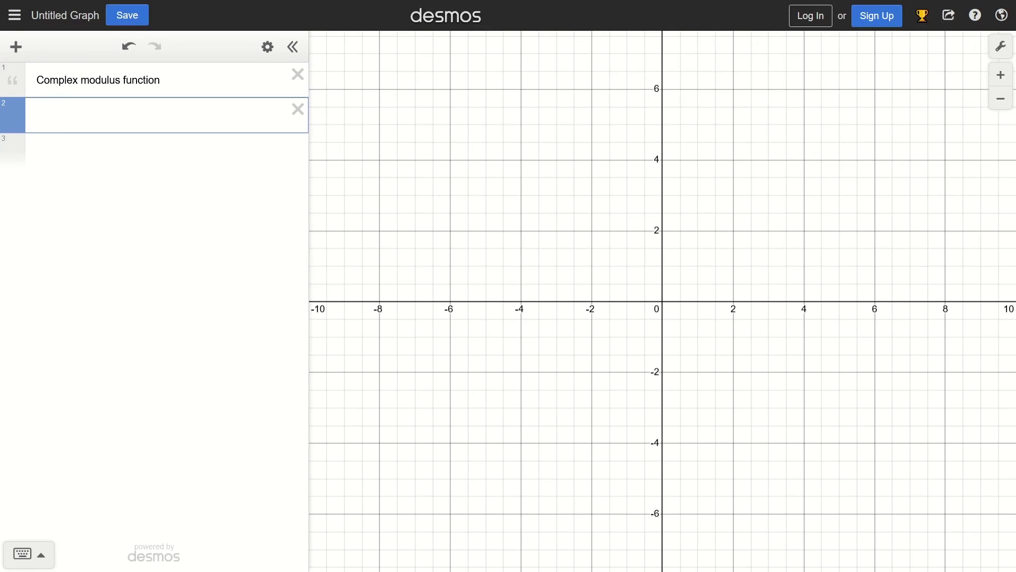
type("A")
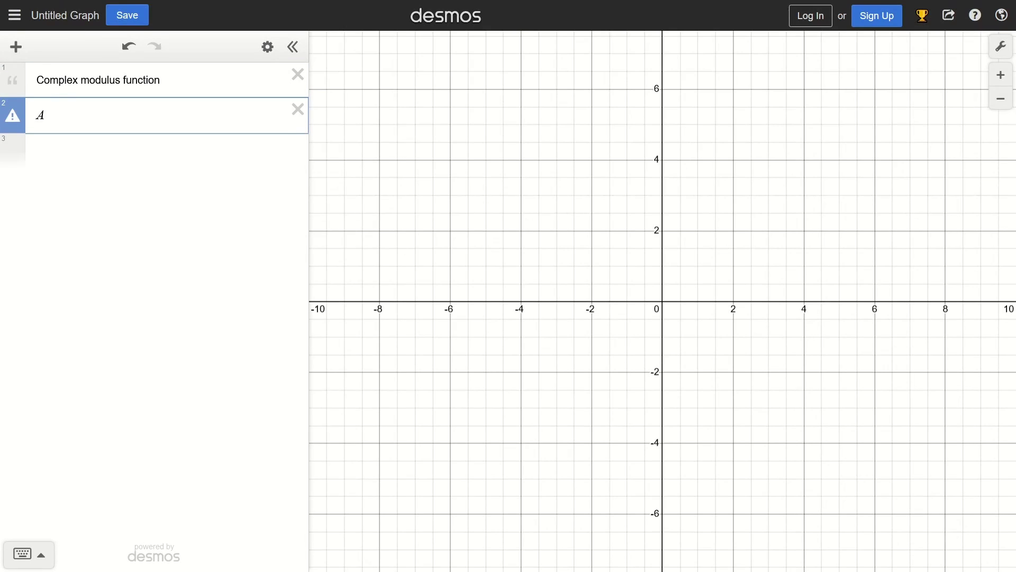
type("(z)")
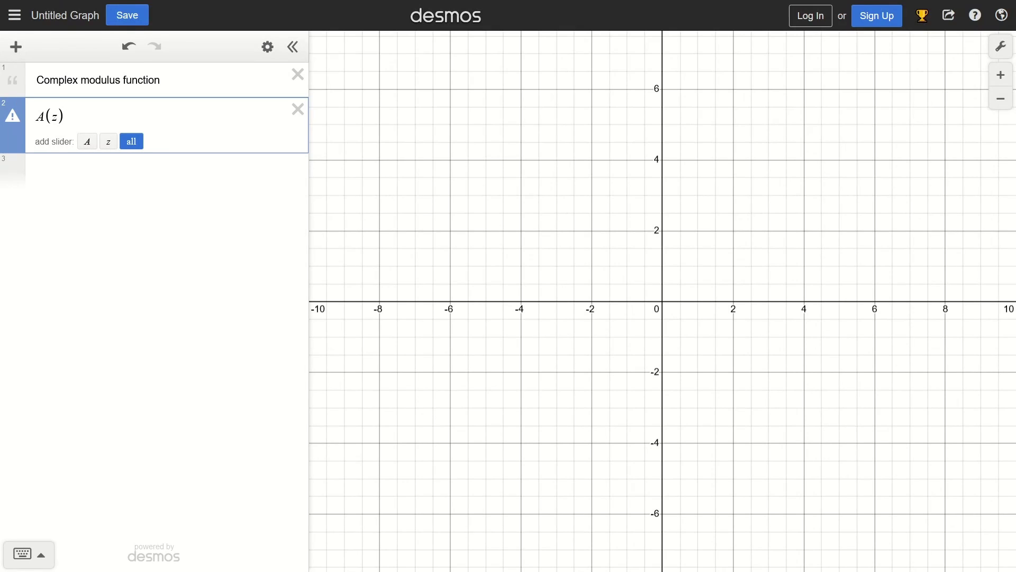
Step: Insert a note reading "Coordinates" and a point B = (1, 2) between the first note and A(z)
left_click(206, 84)
key("Return")
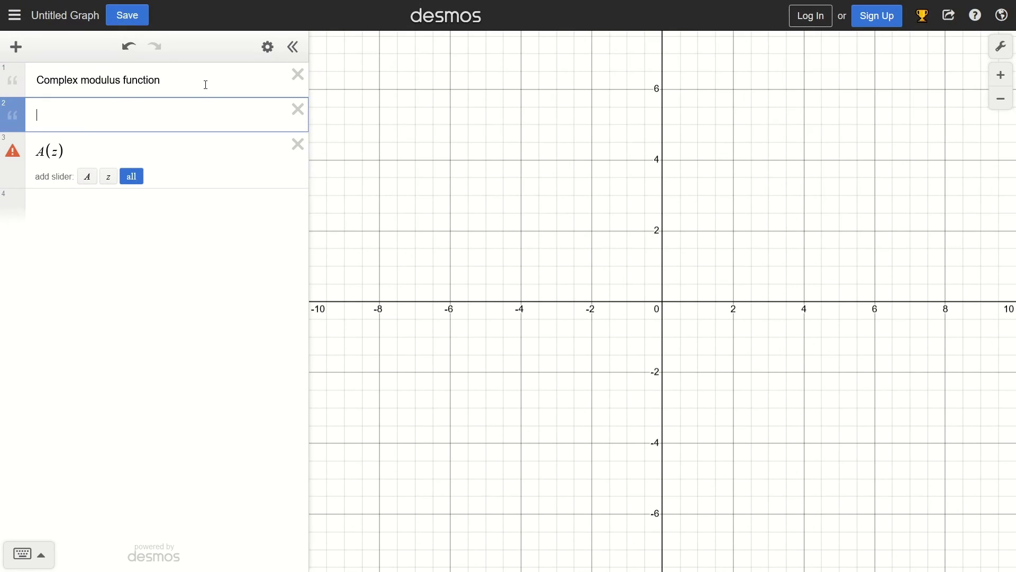
type("Coordinates")
key("Return")
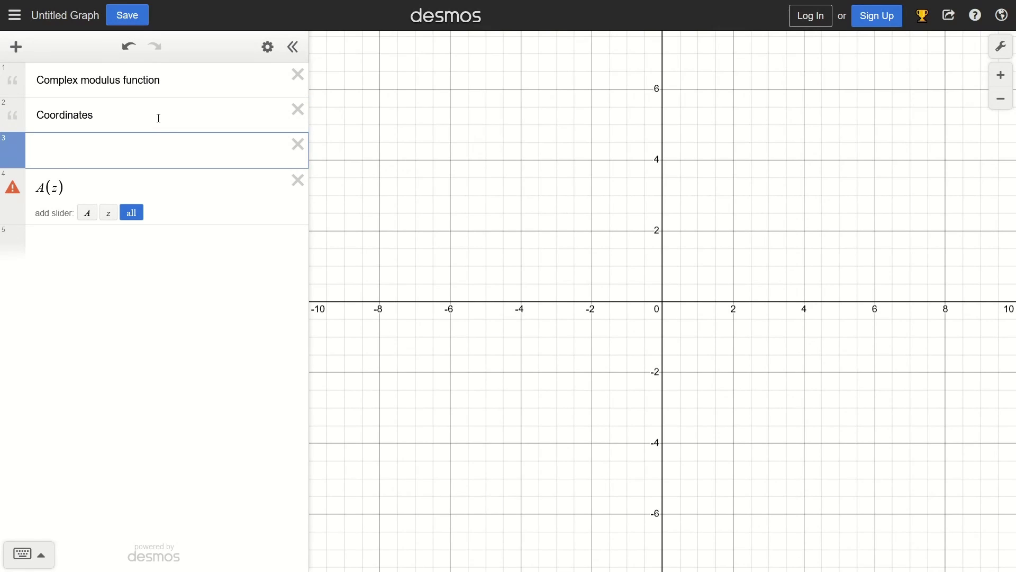
type("B")
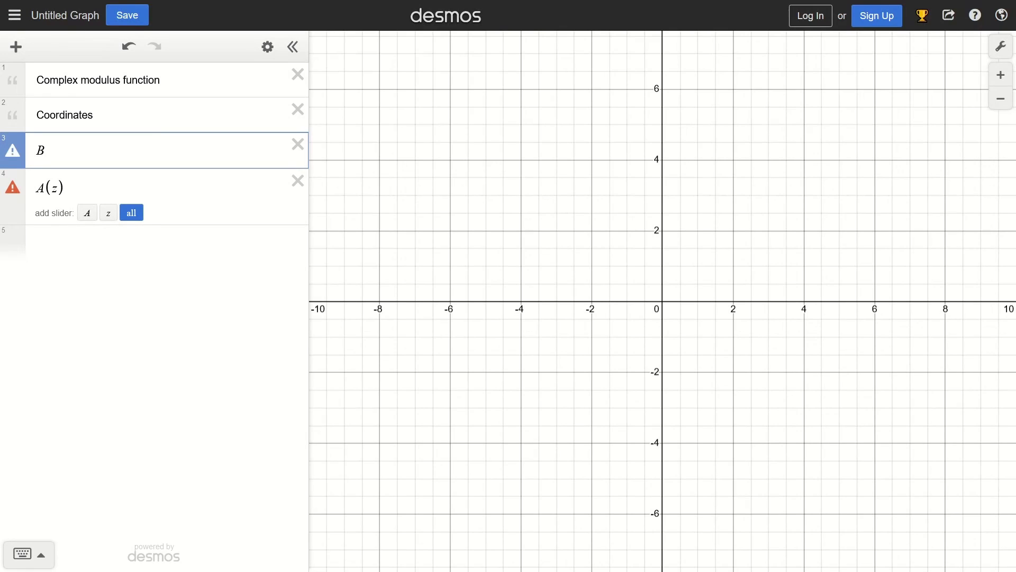
type("=()")
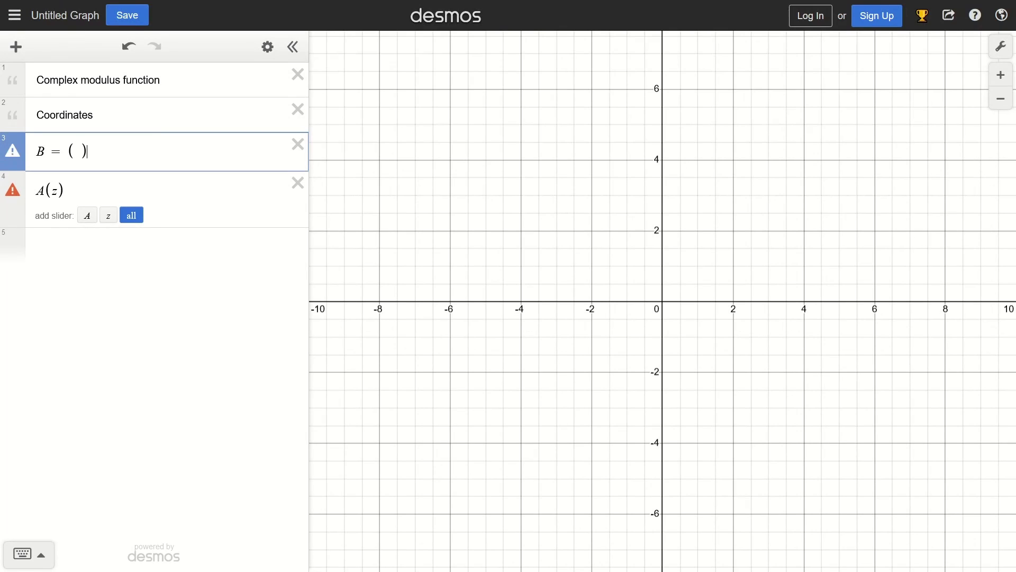
type("1,2")
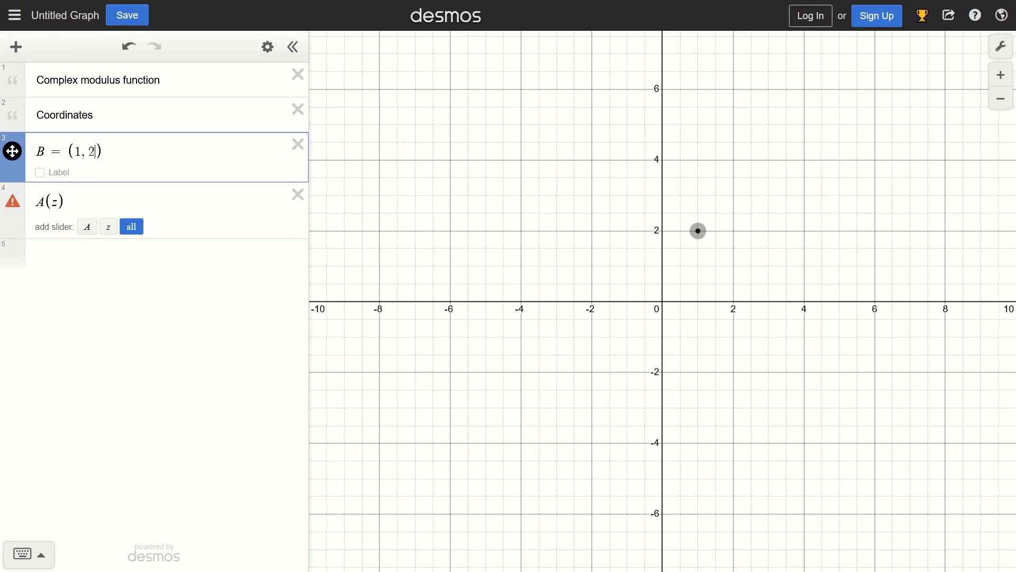
Step: Move point B on the graph to about (0.93, 0.86)
left_click_drag(834, 212, 803, 254)
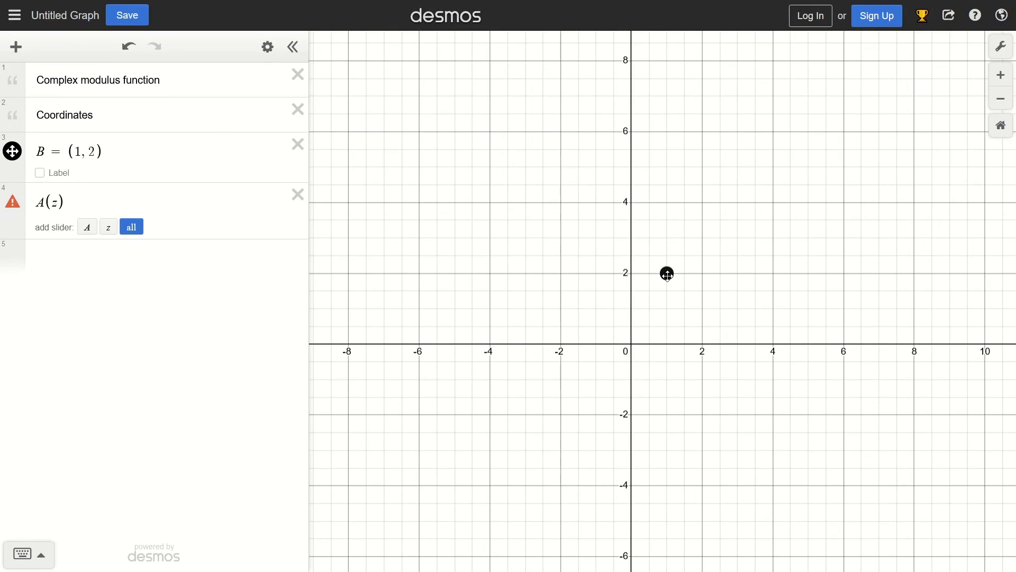
left_click_drag(667, 273, 673, 365)
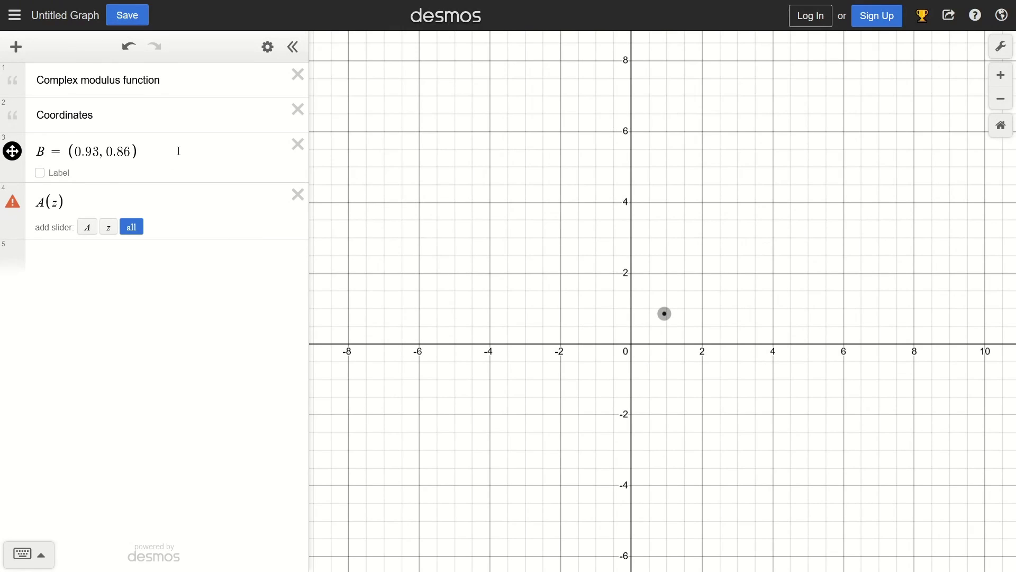
Step: Delete the point B expression and the "Coordinates" note
left_click(301, 153)
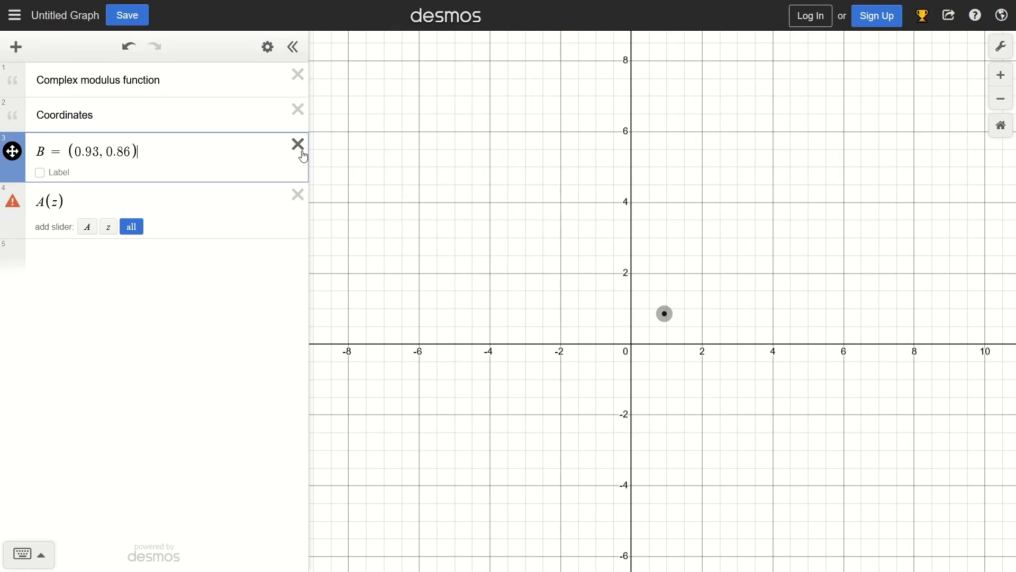
left_click(181, 197)
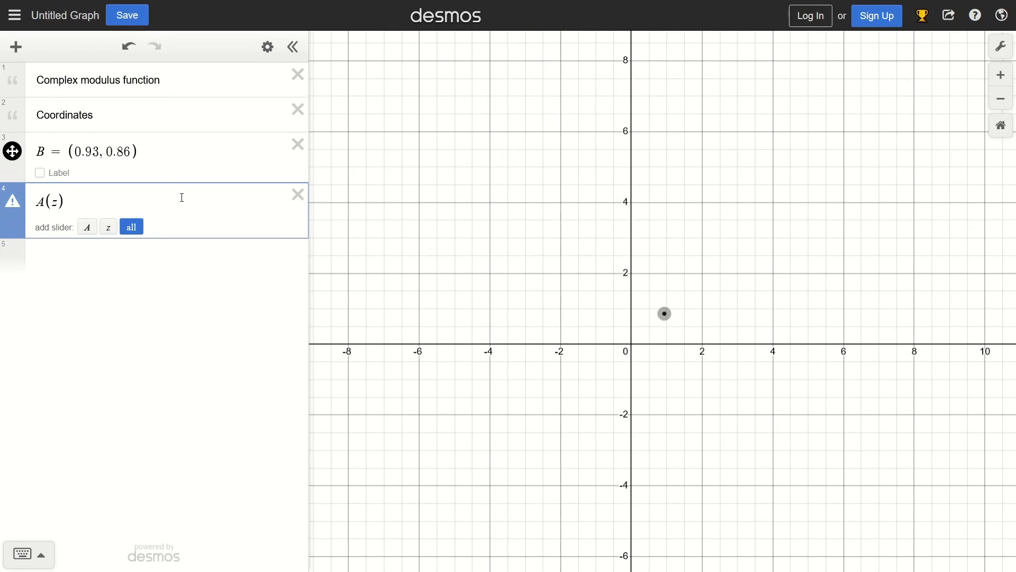
left_click(297, 143)
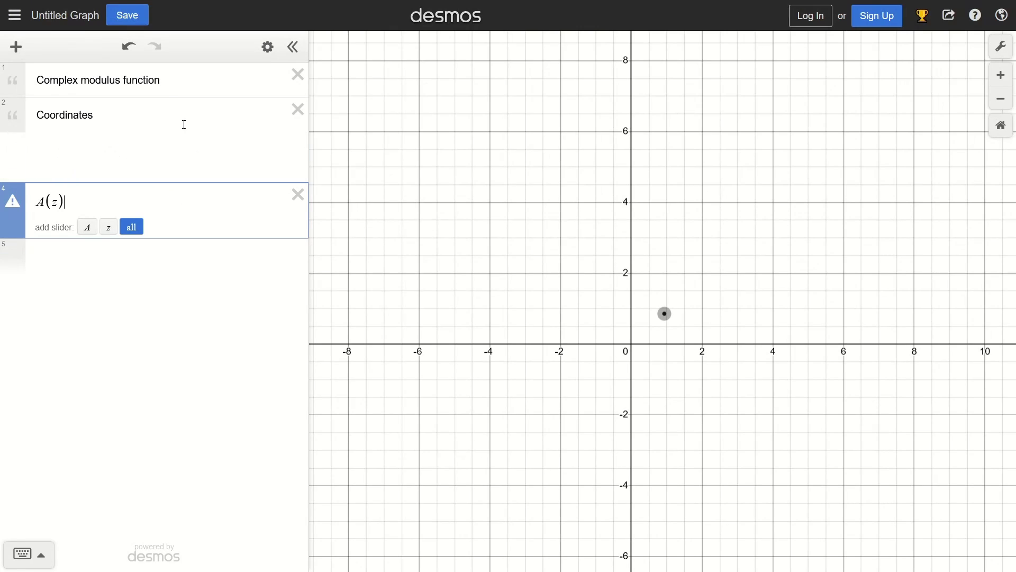
left_click(295, 108)
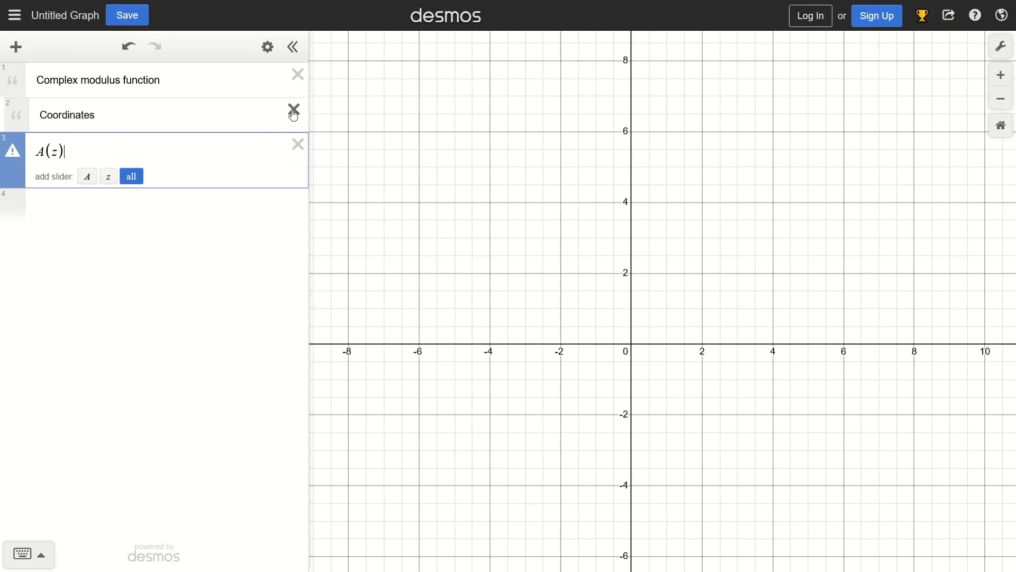
Step: Complete the function as A(z) = sqrt(Re(z)^2 + Im(z)^2)
left_click(38, 82)
left_click(130, 109)
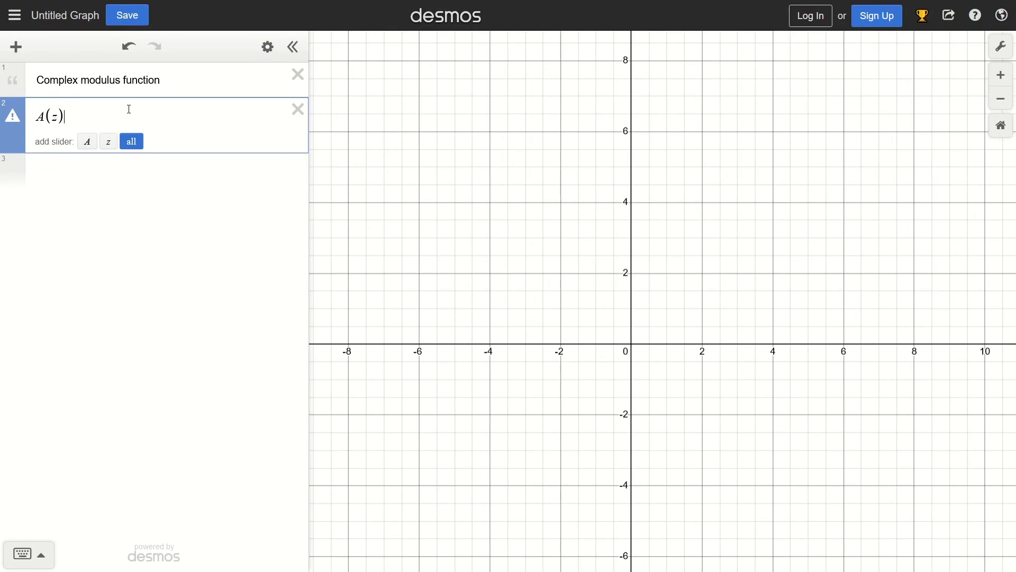
type("=")
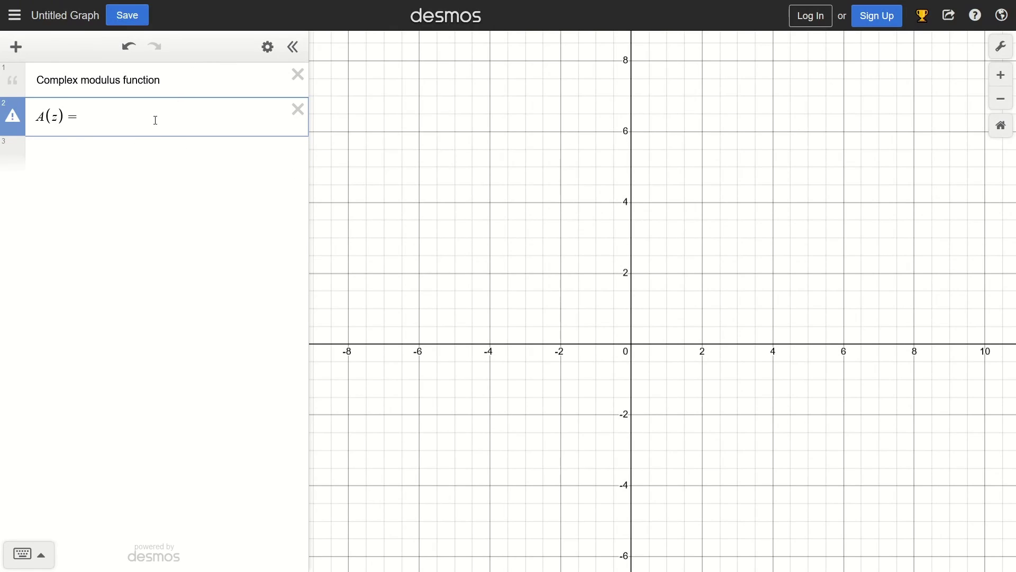
type("sqrt")
type("Re")
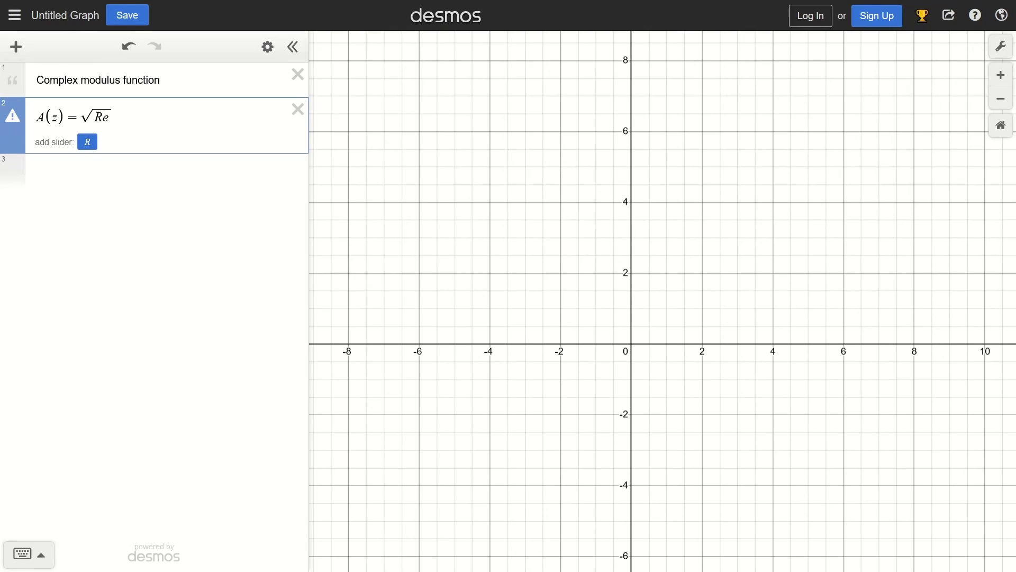
type("(z)")
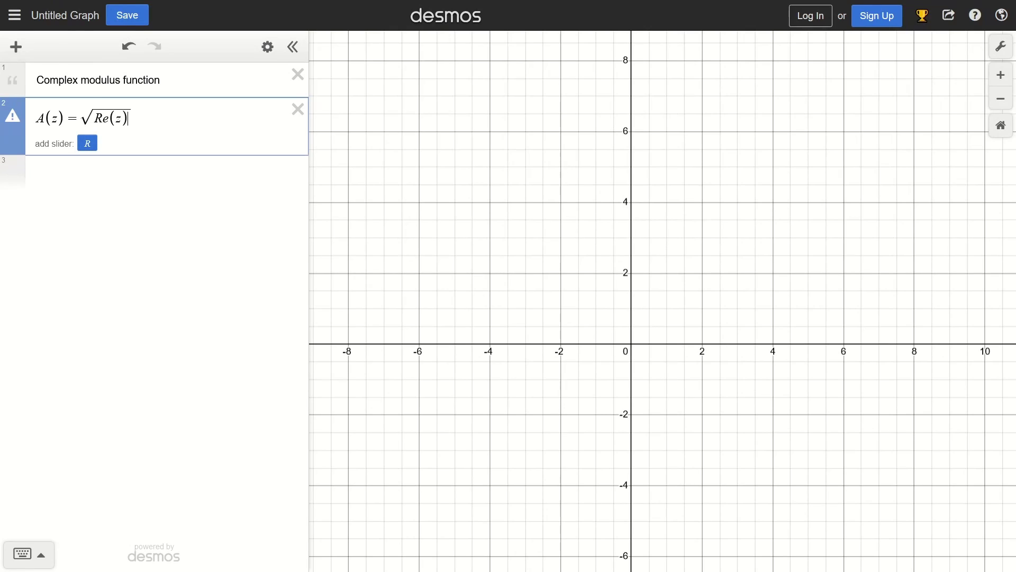
type("^2")
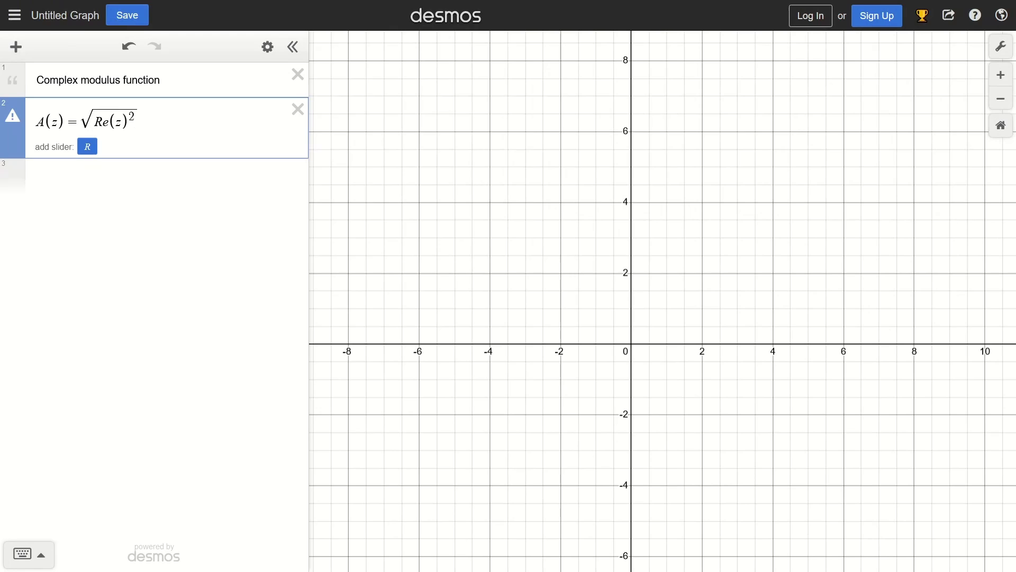
key("Right")
type("+Im(z)")
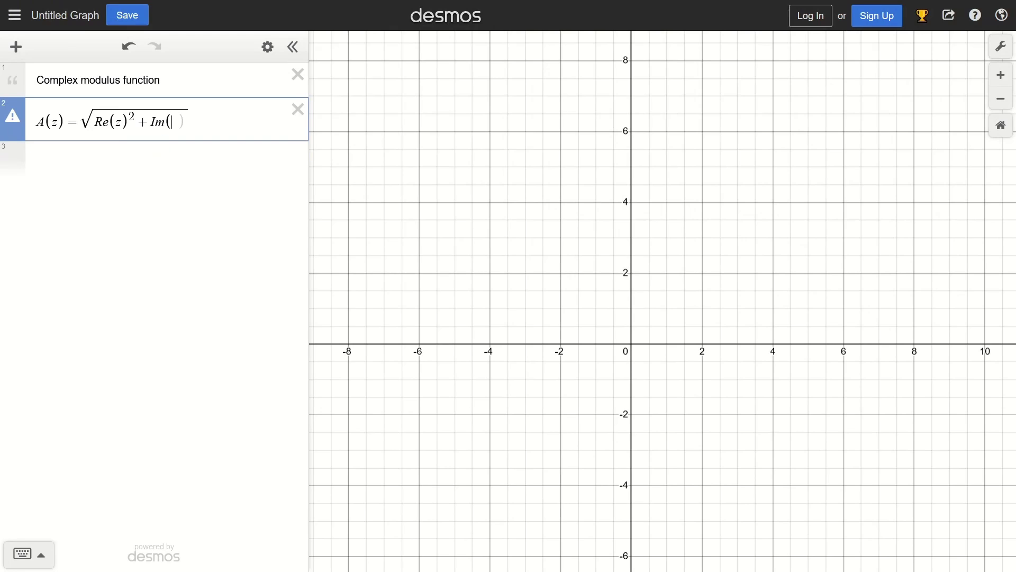
type("^2")
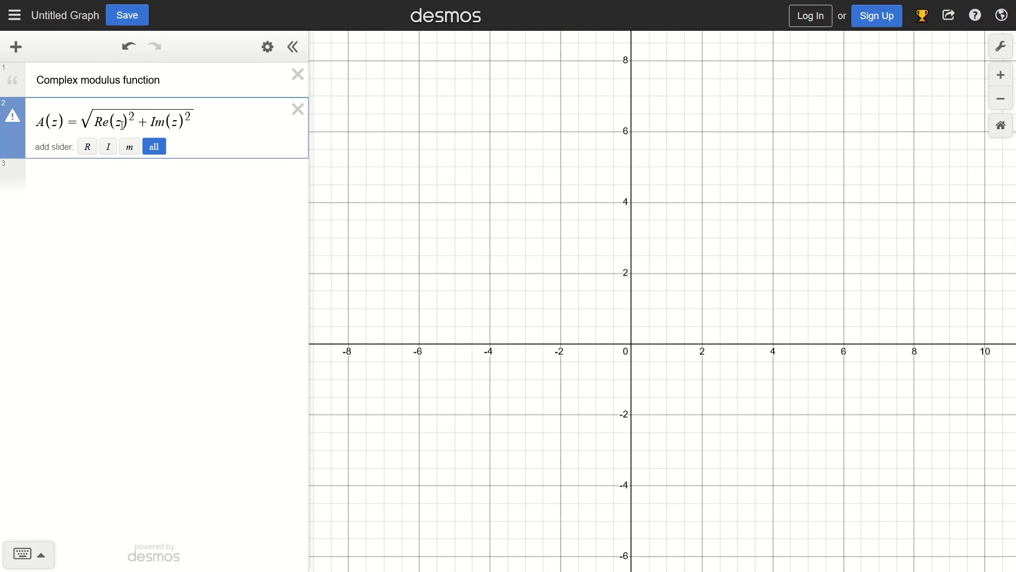
Step: Replace the Re(z)^2 term under the square root with z.x^2
left_click_drag(136, 122, 94, 123)
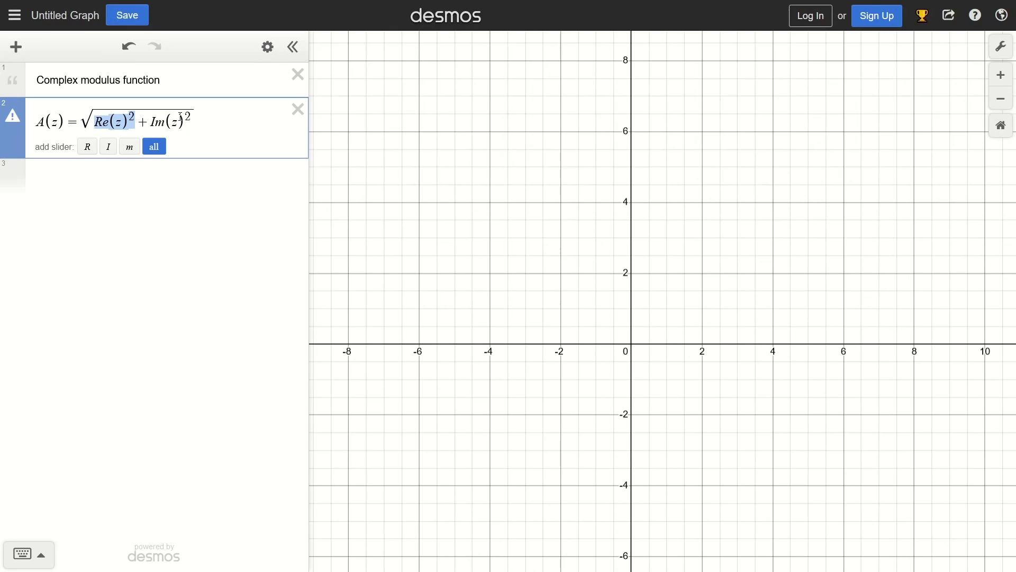
type("z.x")
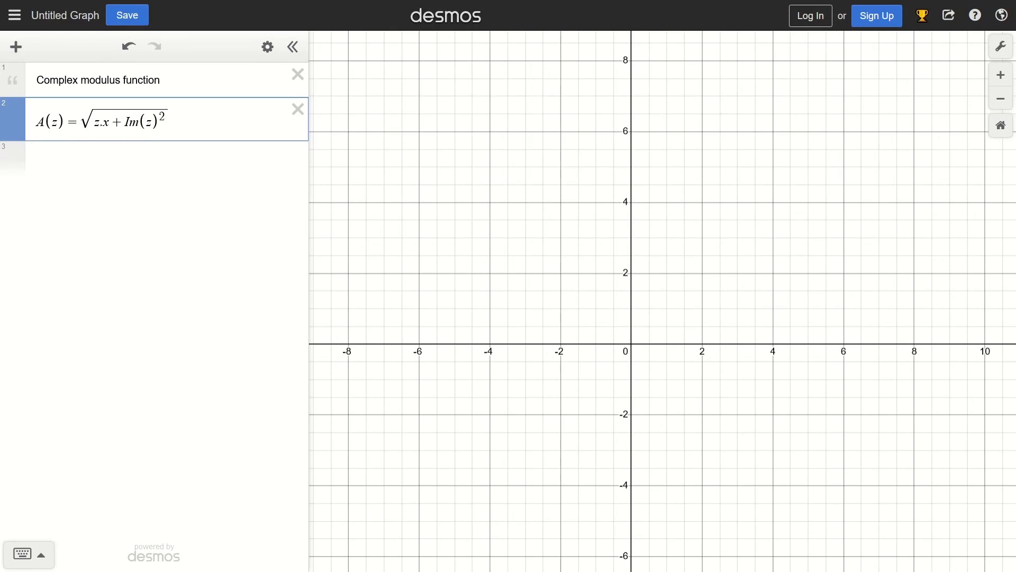
type("^2")
double_click(103, 128)
double_click(98, 125)
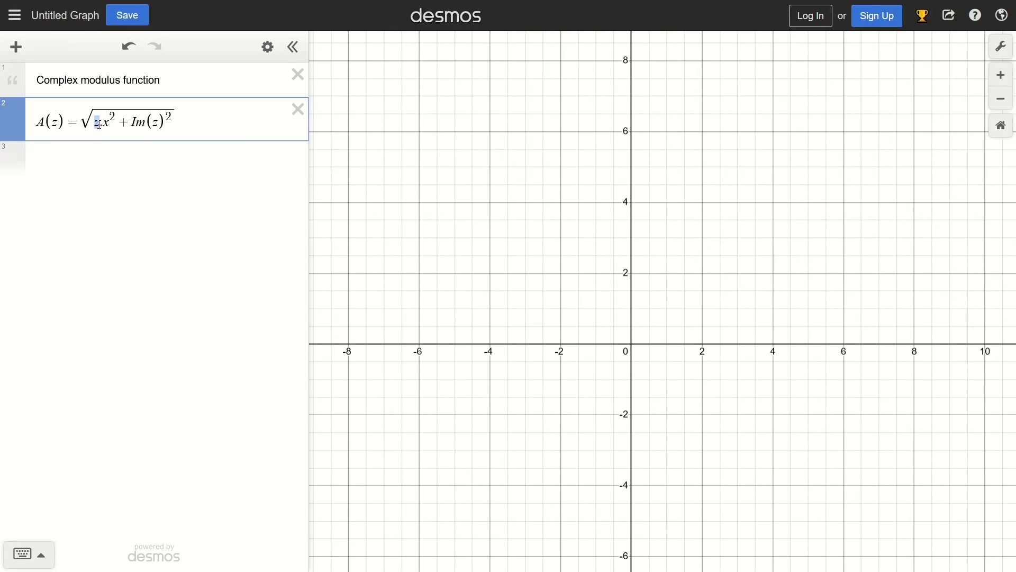
type("4")
key("ctrl+z")
type("4")
key("ctrl+z")
double_click(53, 121)
key("Left")
key("Left")
key("shift+Left")
double_click(55, 122)
left_click_drag(89, 129, 134, 121)
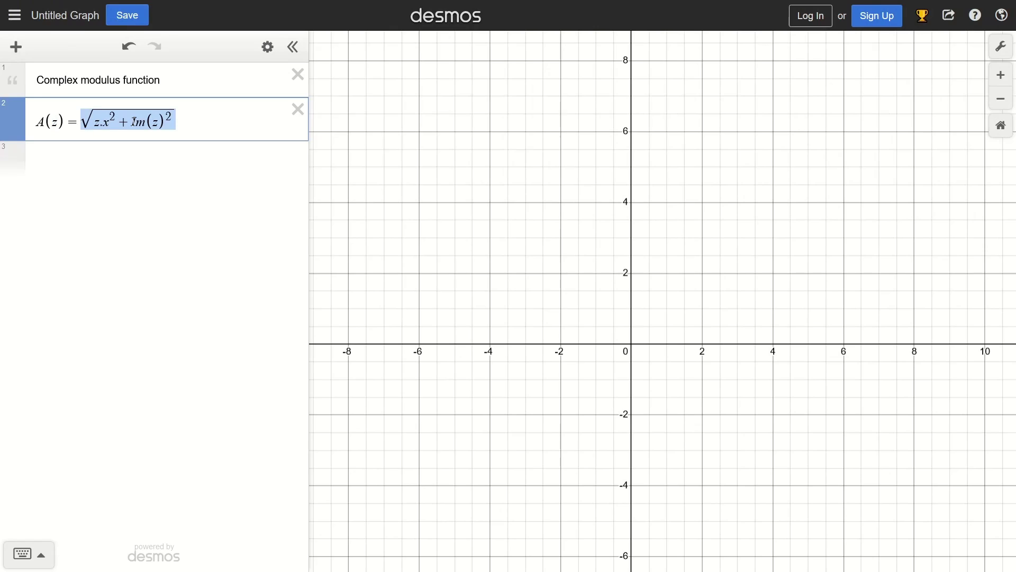
left_click(175, 124)
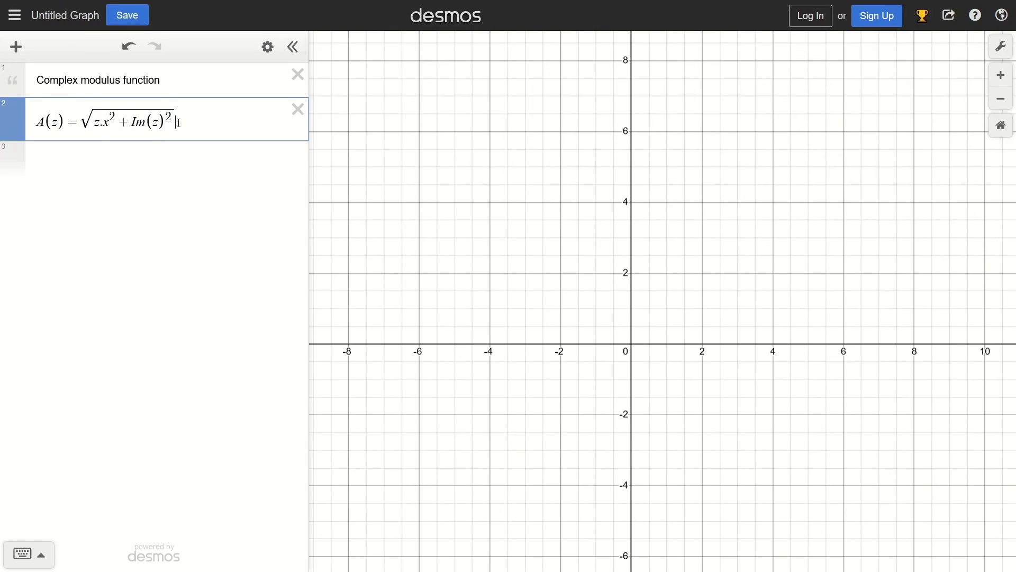
Step: Replace the Im(z)^2 term under the square root with z.y^2
left_click_drag(176, 124, 134, 124)
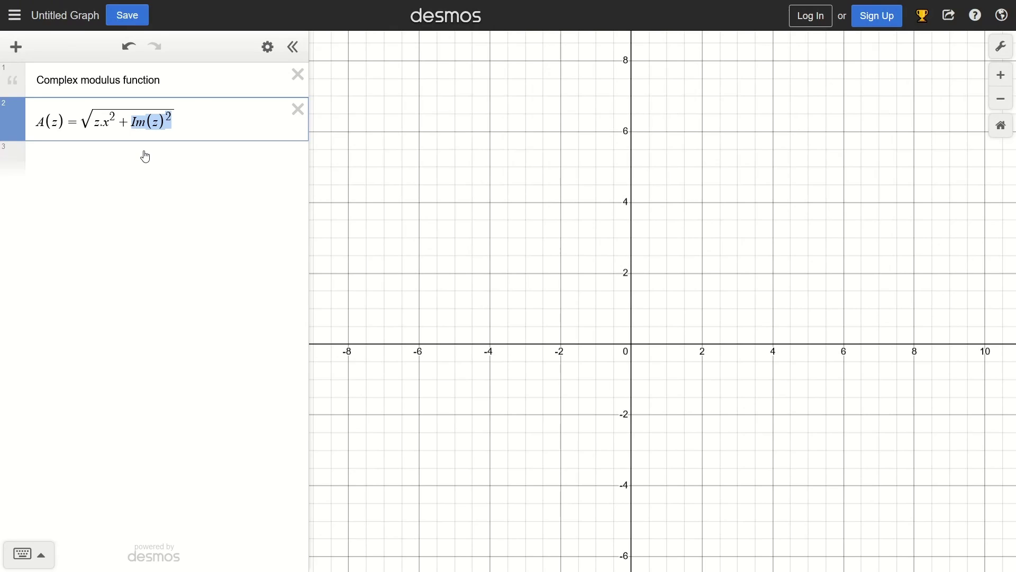
type("z.y^2")
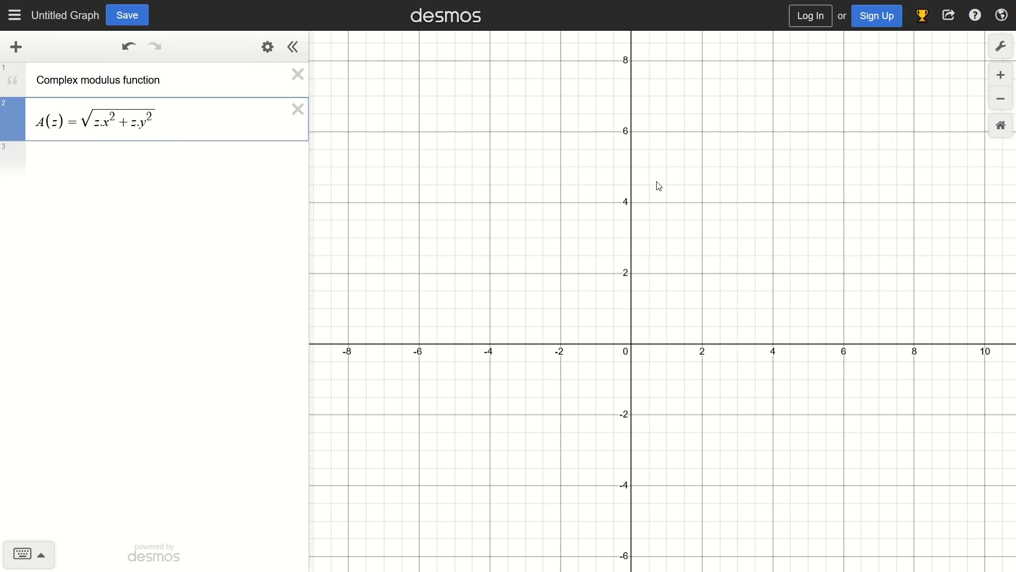
left_click(775, 134)
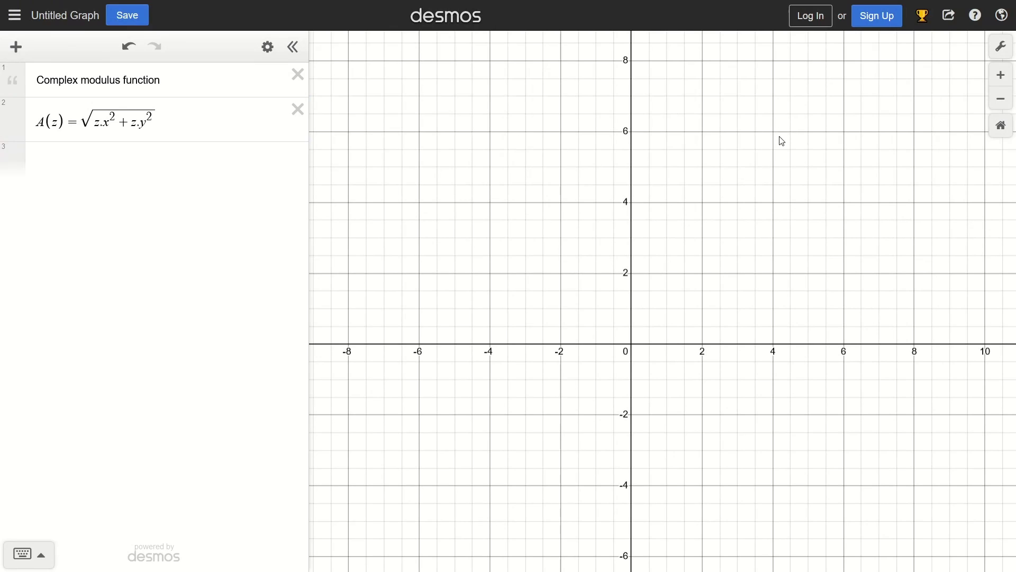
Step: Define the point B = (1, 2) below the modulus function and add an empty expression line after it
left_click(167, 164)
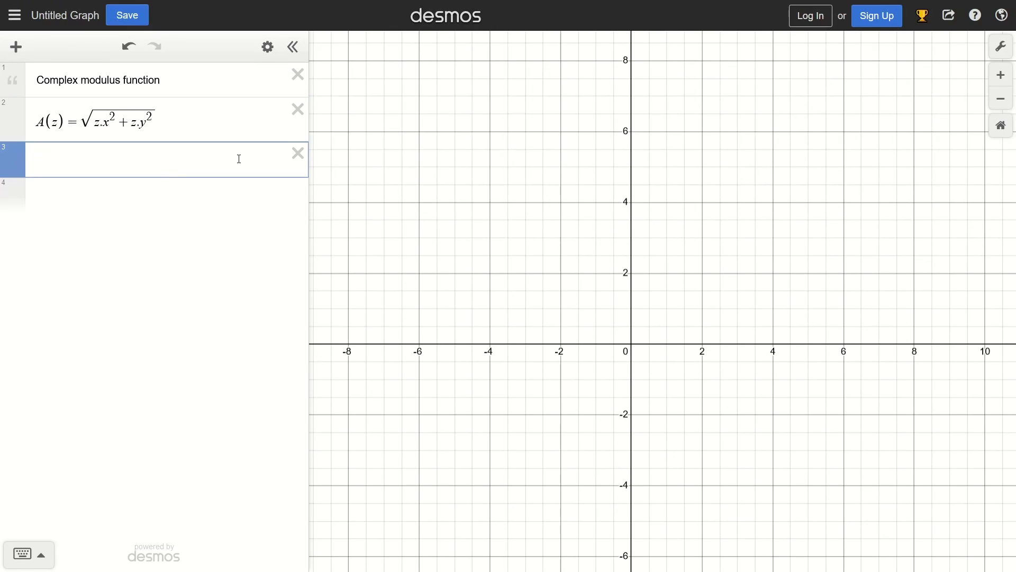
type("B=(1,2")
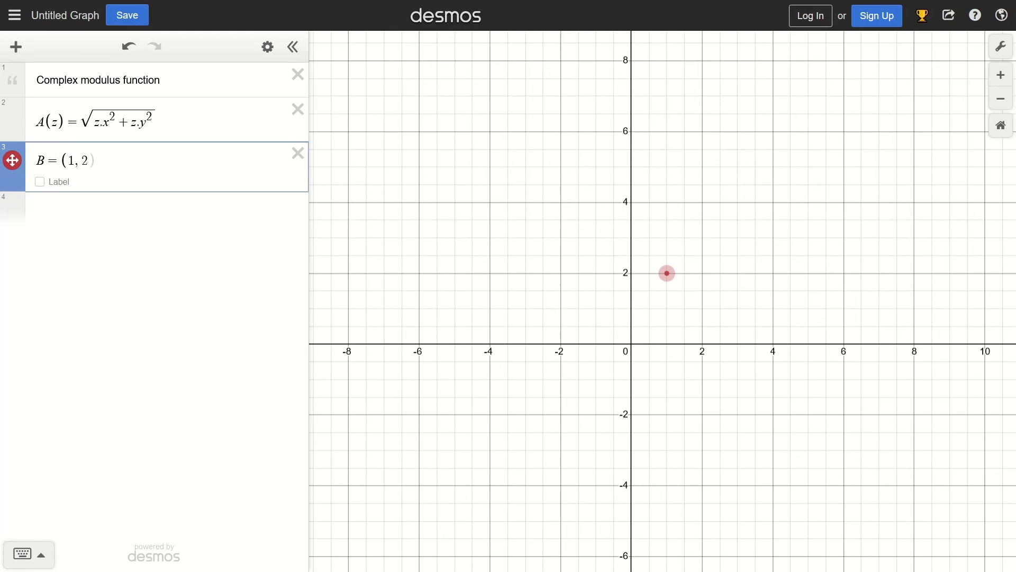
type(")")
left_click(142, 211)
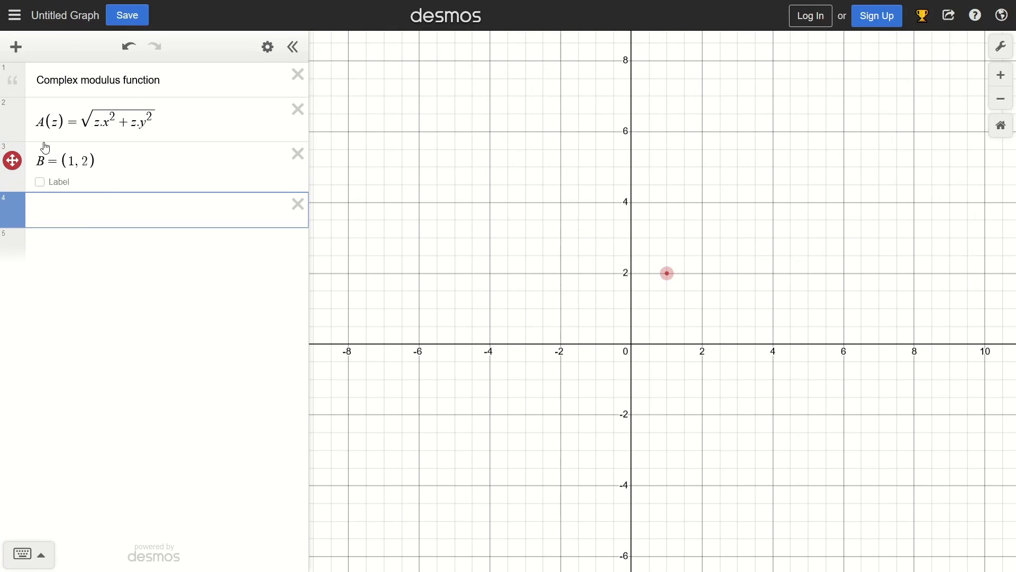
left_click(43, 123)
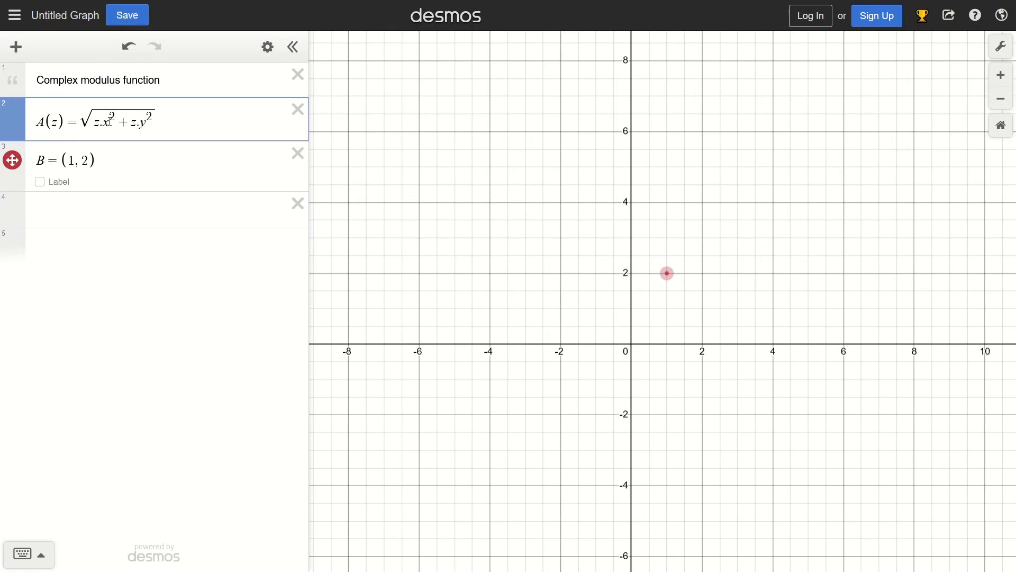
Step: Rename the modulus function from A to M with the subscript "odulus", keeping z as its argument
key("BackSpace")
type("M_odulu")
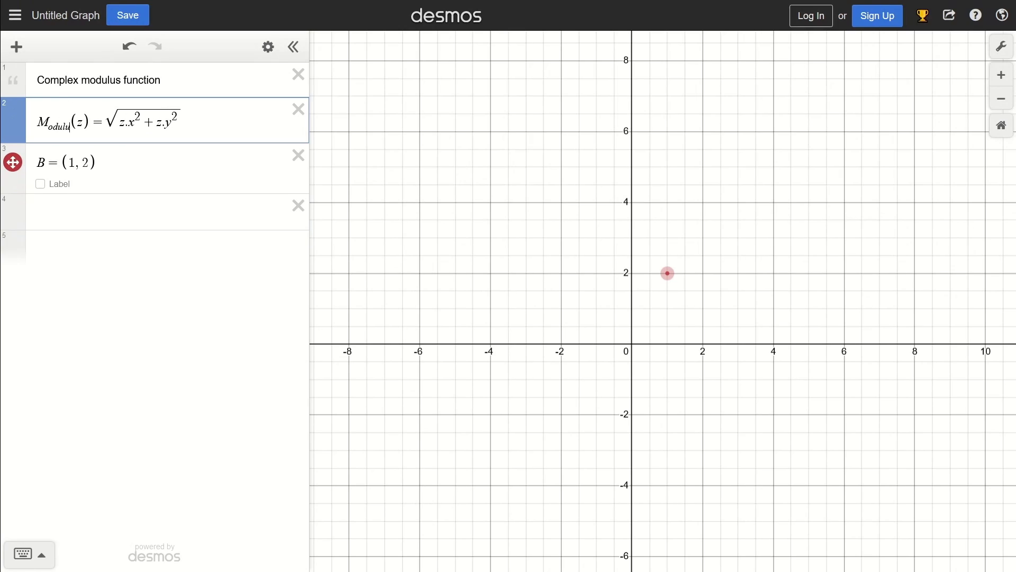
type("s")
Step: Evaluate M_odulus(B) on the empty line and enter sqrt(5) on a new line below it for comparison
left_click(79, 225)
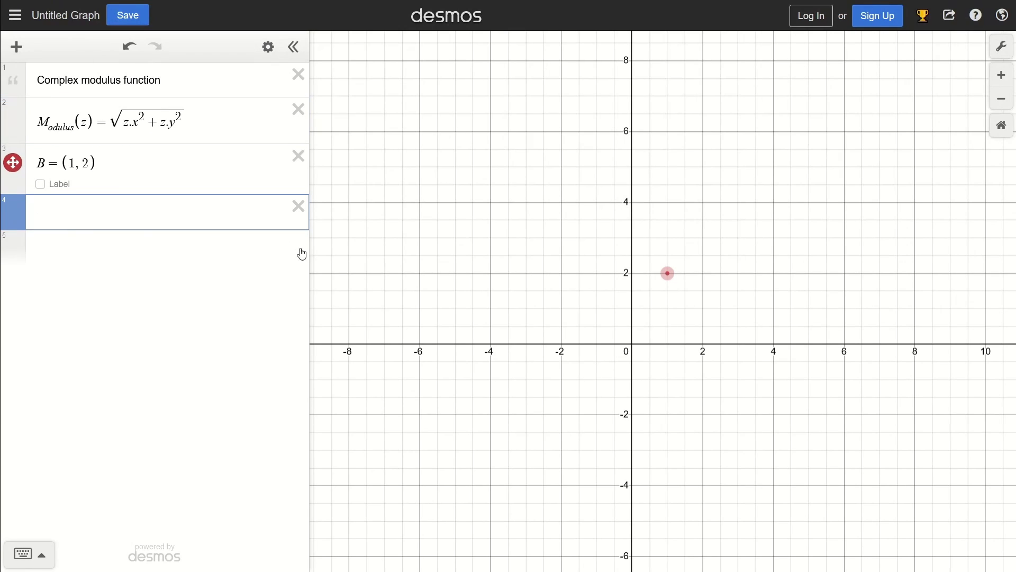
type("M")
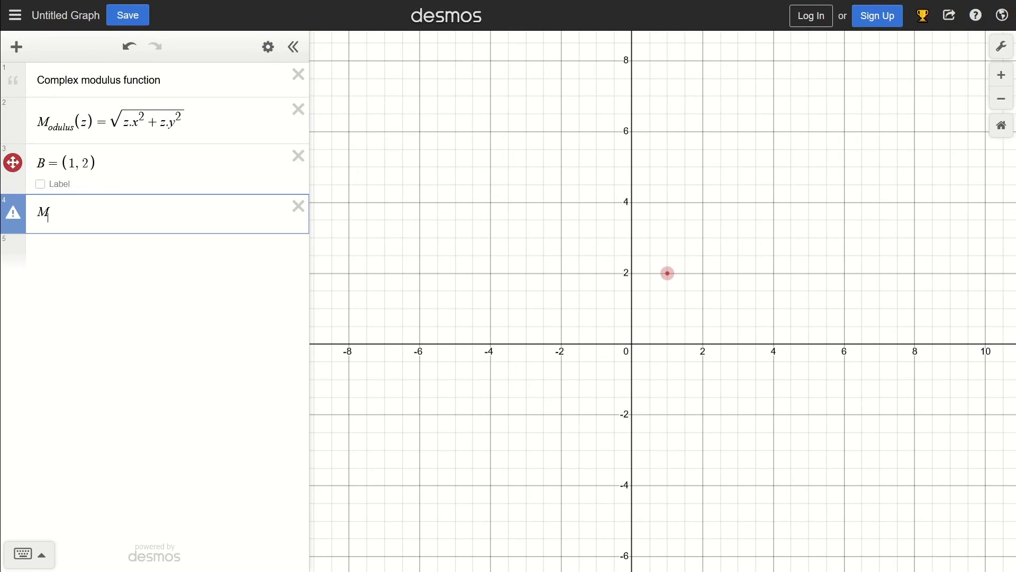
type("_odulus(B")
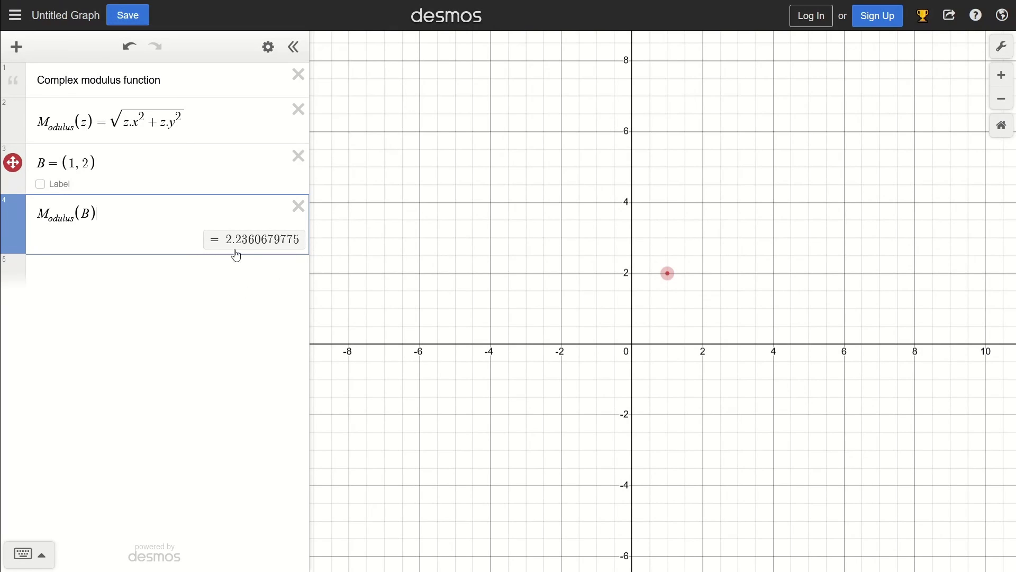
left_click(119, 278)
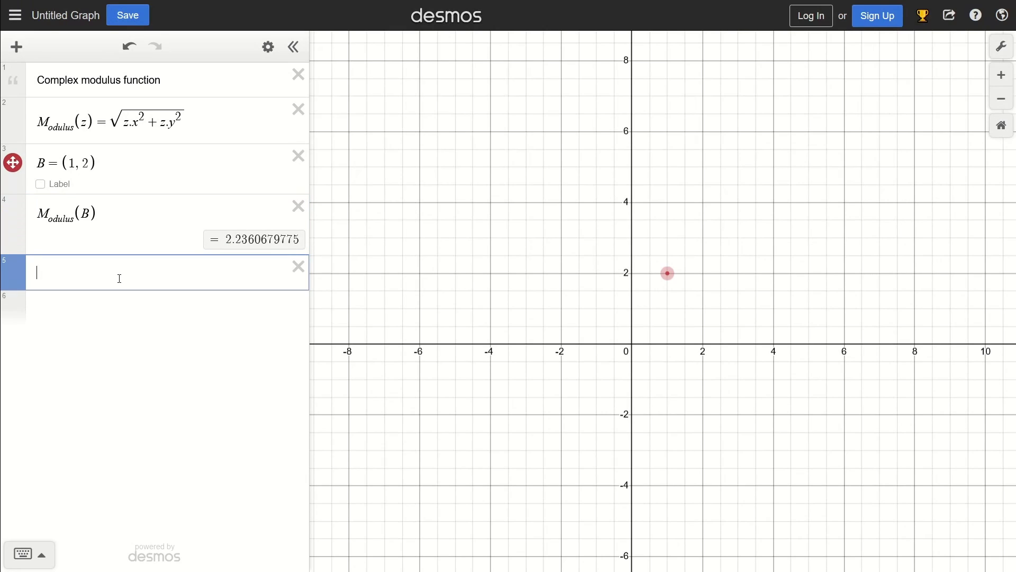
type("sqrt5")
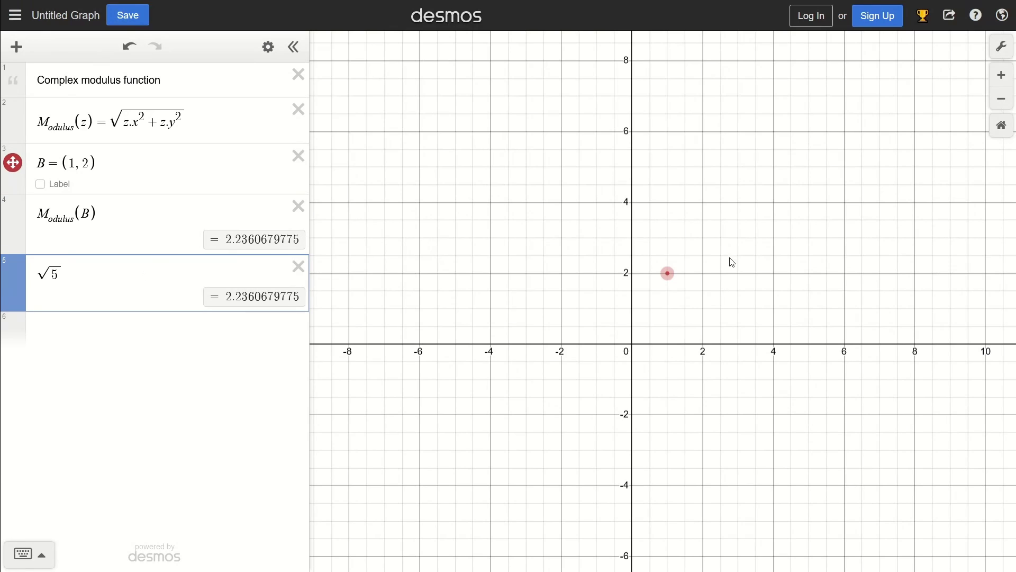
Step: Move point B on the graph to about (4.67, 3.87) and delete the sqrt(5) expression
left_click_drag(667, 273, 738, 173)
left_click(298, 266)
left_click_drag(795, 206, 797, 207)
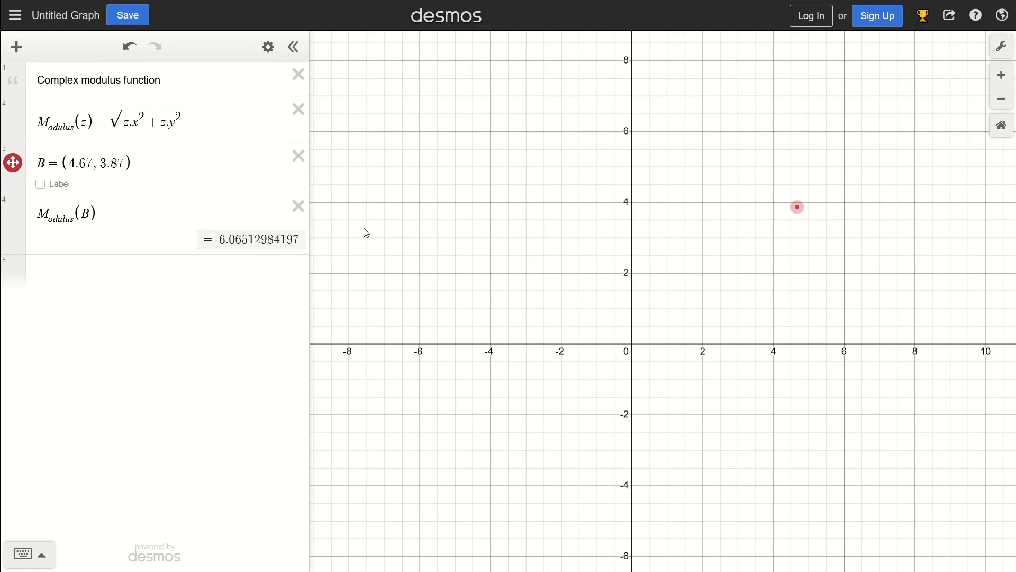
Step: Delete the M_odulus(B) evaluation and point B, and rename the modulus function to A(z)
left_click(298, 206)
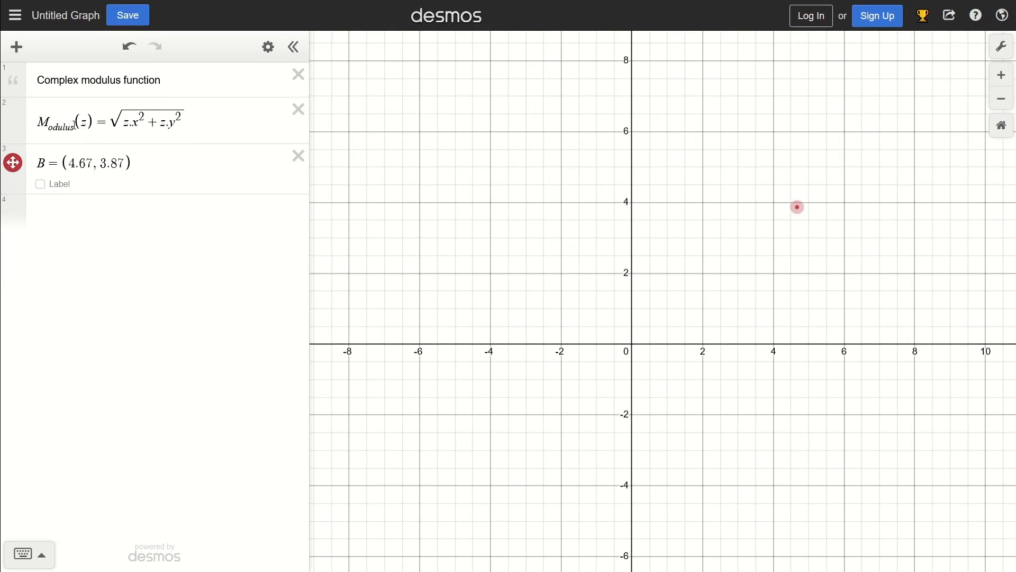
left_click_drag(74, 126, 36, 124)
type("A")
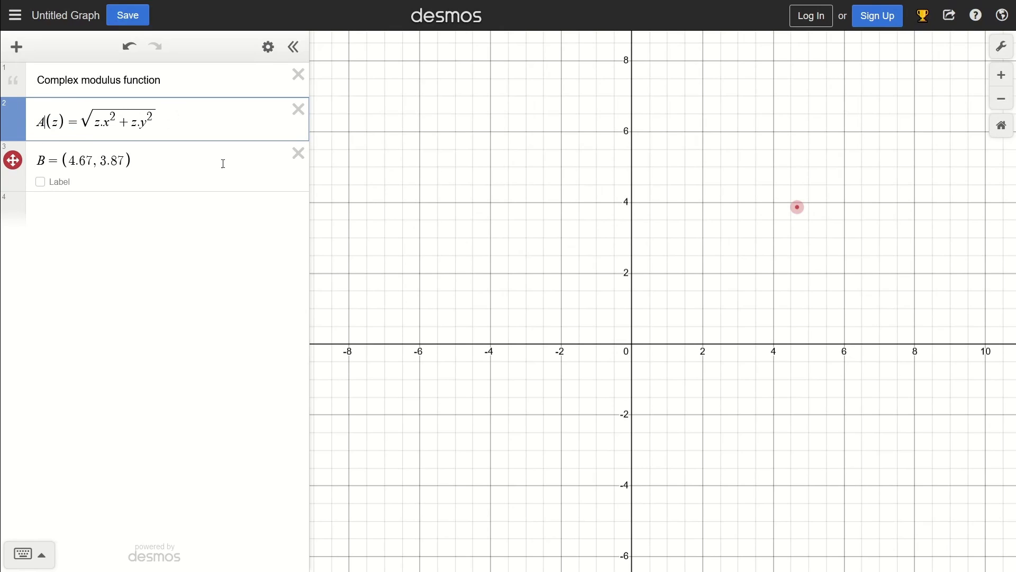
left_click(298, 155)
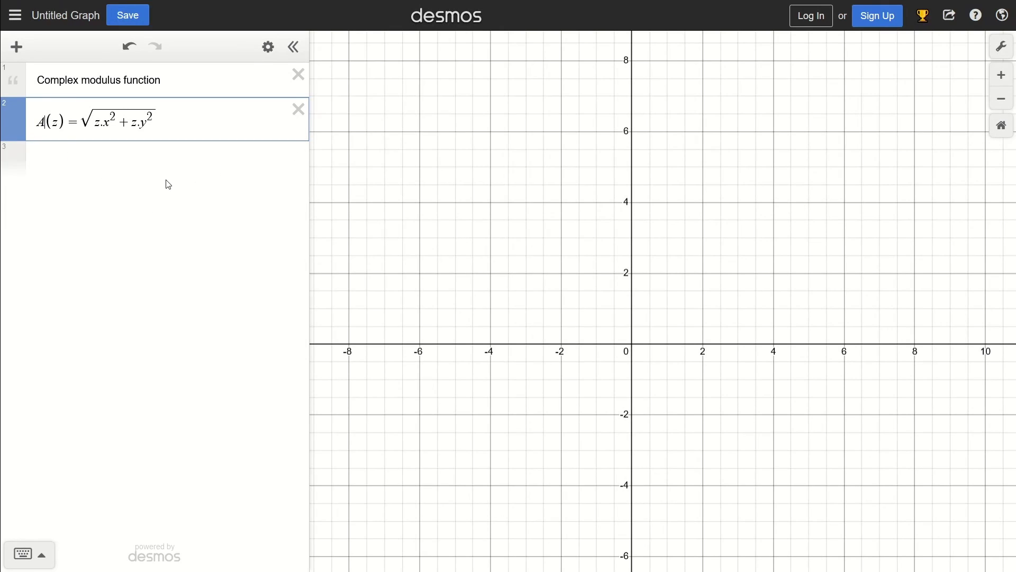
left_click(182, 161)
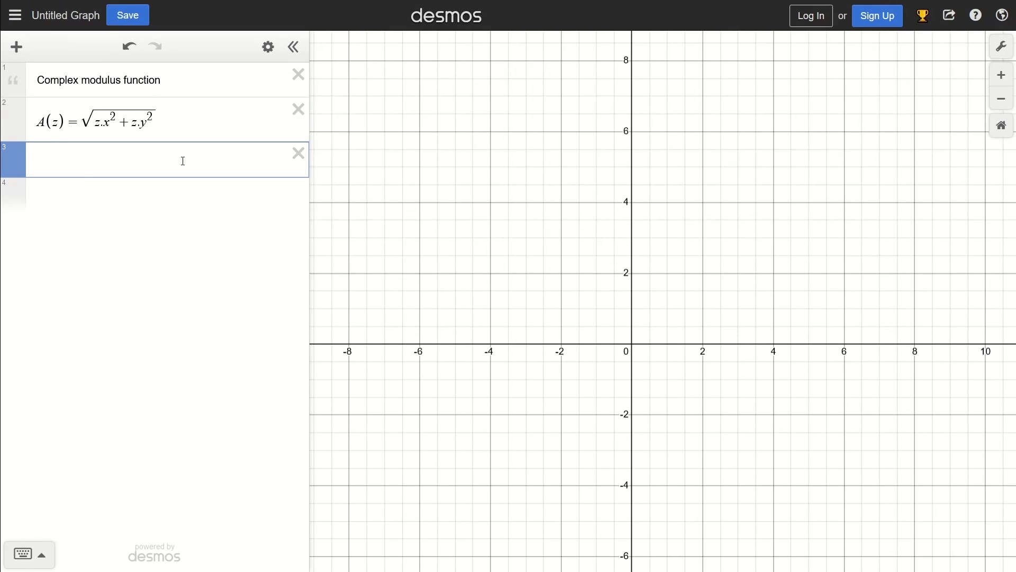
double_click(100, 125)
left_click(115, 123)
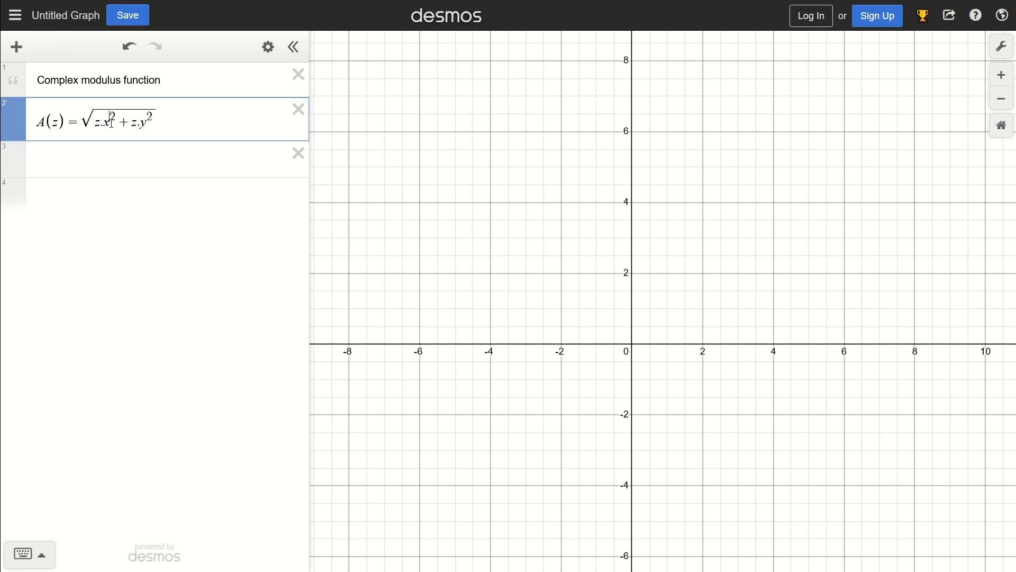
key("shift+Left")
key("shift+Left")
double_click(149, 126)
Step: Define the function f(z) = z^2 + c on the line below the modulus function
left_click(159, 153)
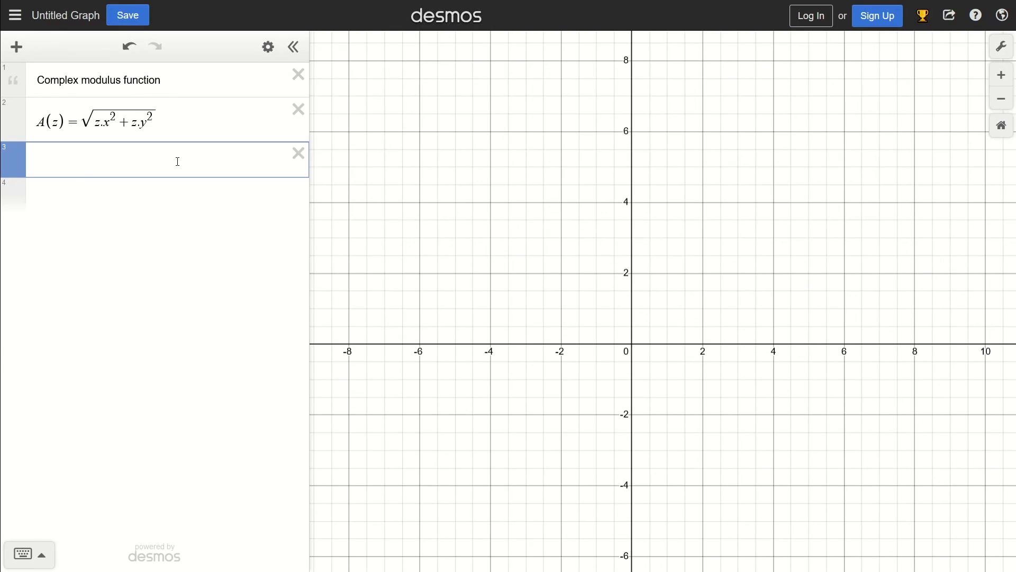
type("f(z)")
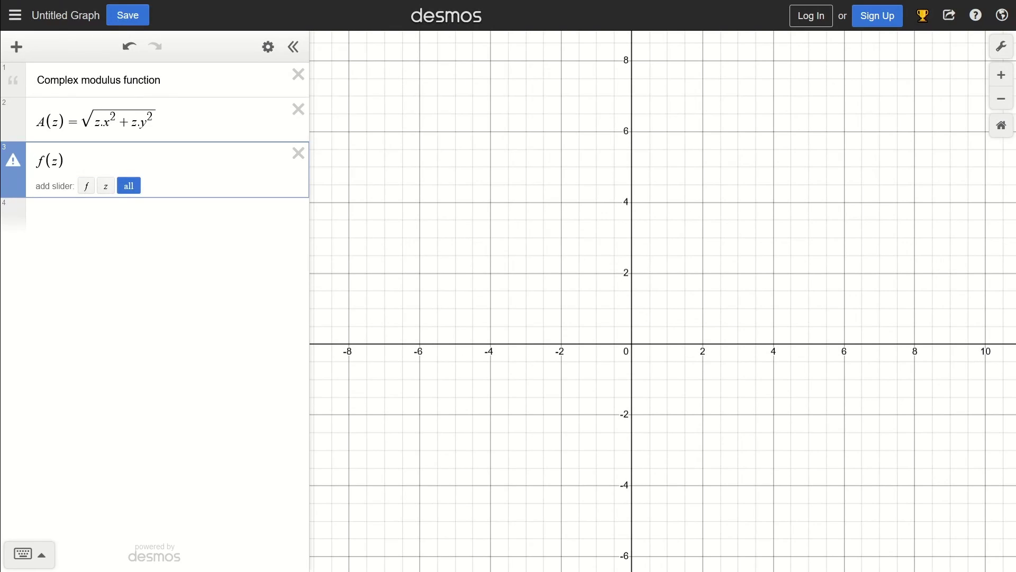
type("=z^2")
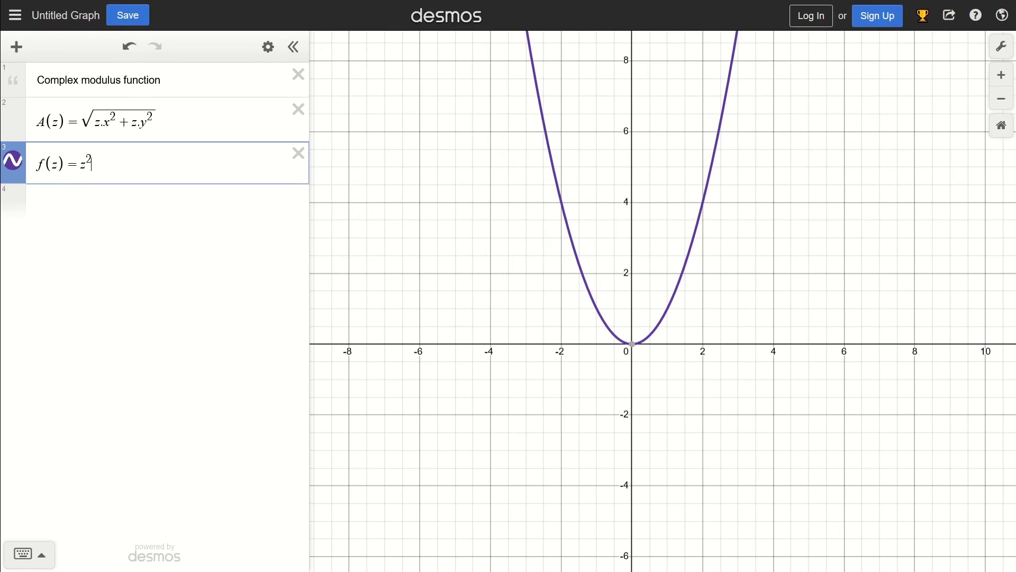
type("+c")
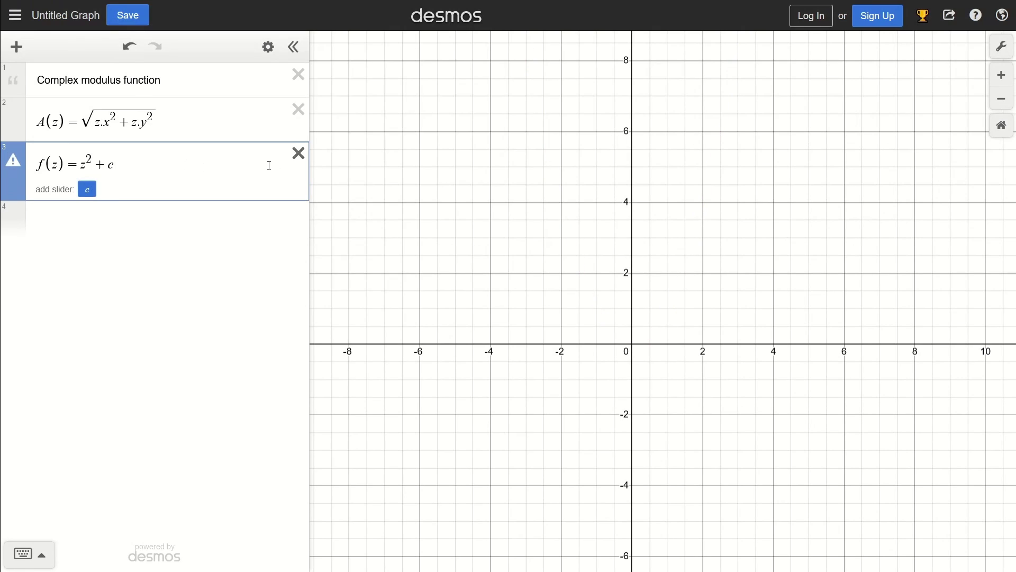
left_click_drag(134, 166, 109, 167)
left_click(114, 164)
double_click(115, 163)
left_click(131, 159)
mouse_move(93, 162)
left_mouse_down()
mouse_move(66, 163)
mouse_move(78, 155)
left_mouse_up()
left_click(145, 157)
left_click_drag(96, 164, 82, 167)
left_click(129, 163)
Step: Insert a line between the modulus function and f(z) and start a function there with "s(z) ="
left_click(183, 127)
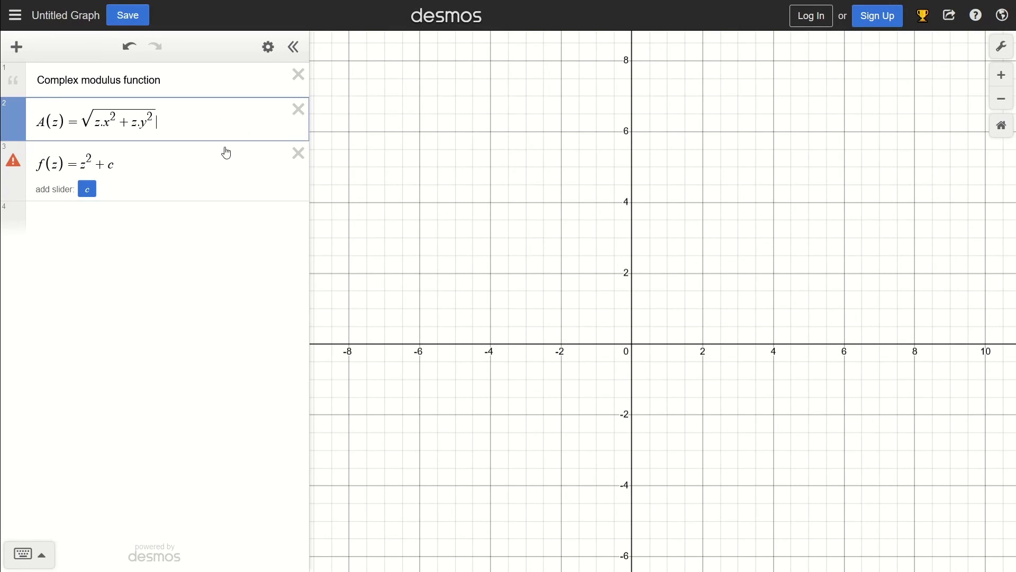
key("Return")
type("s(")
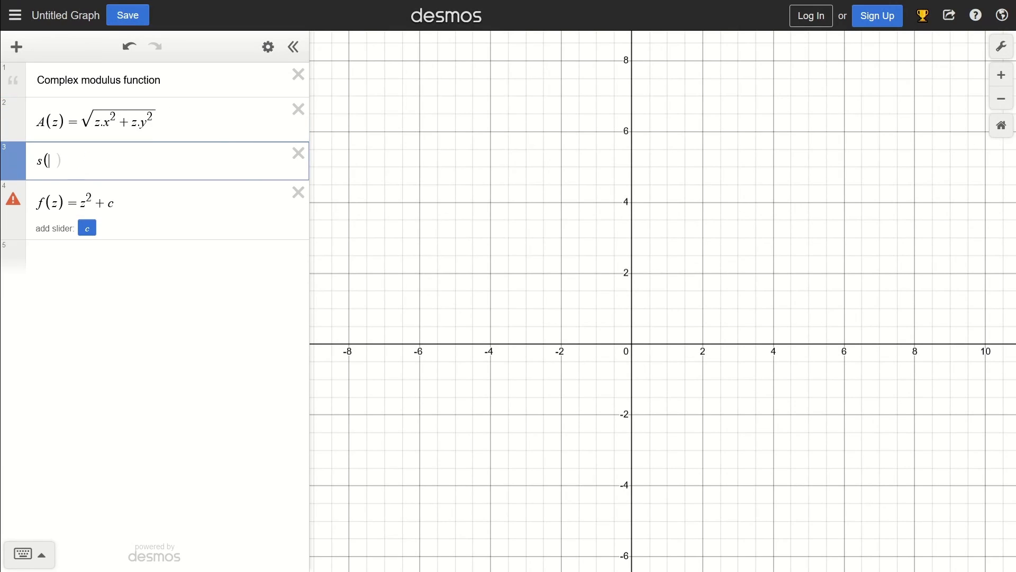
type("z) =")
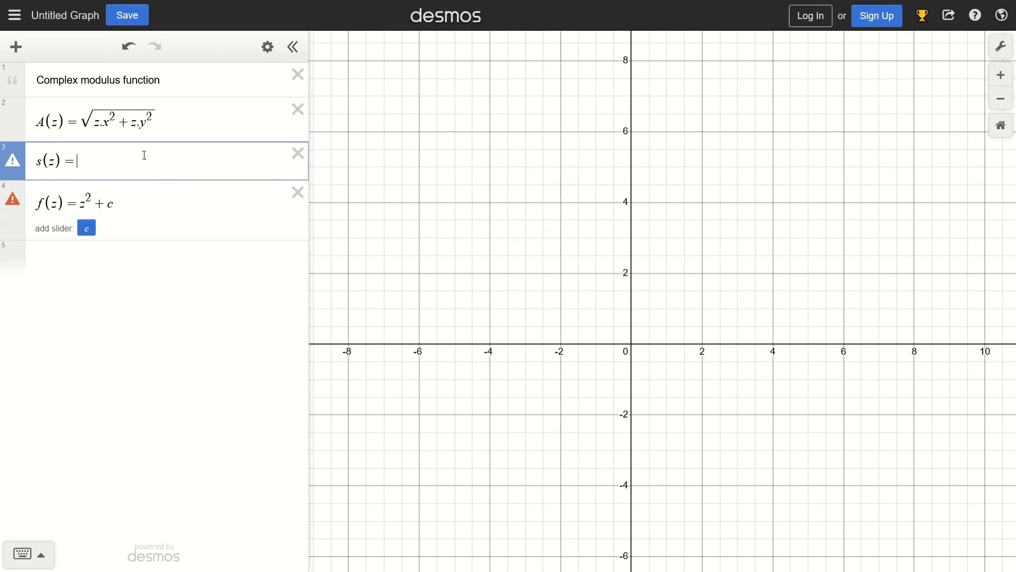
Step: Insert an empty expression line between the modulus function and the unfinished s(z) definition
left_click_drag(94, 122, 107, 121)
left_click(200, 125)
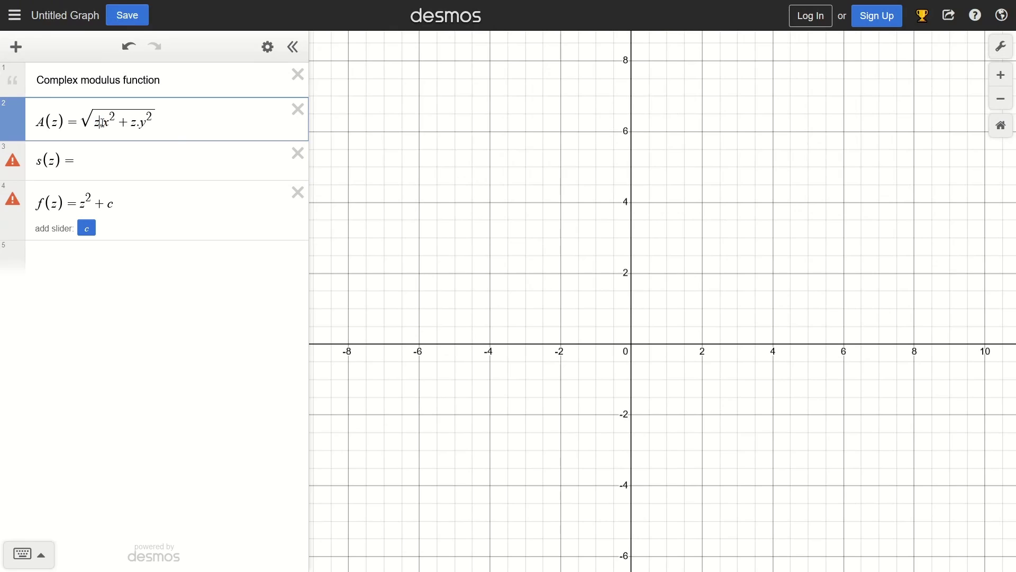
key("Return")
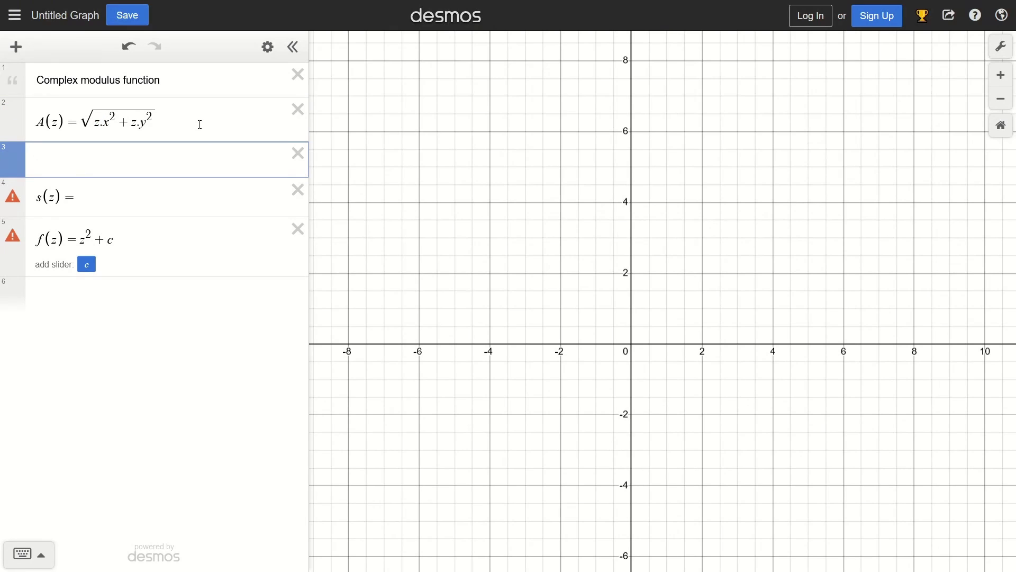
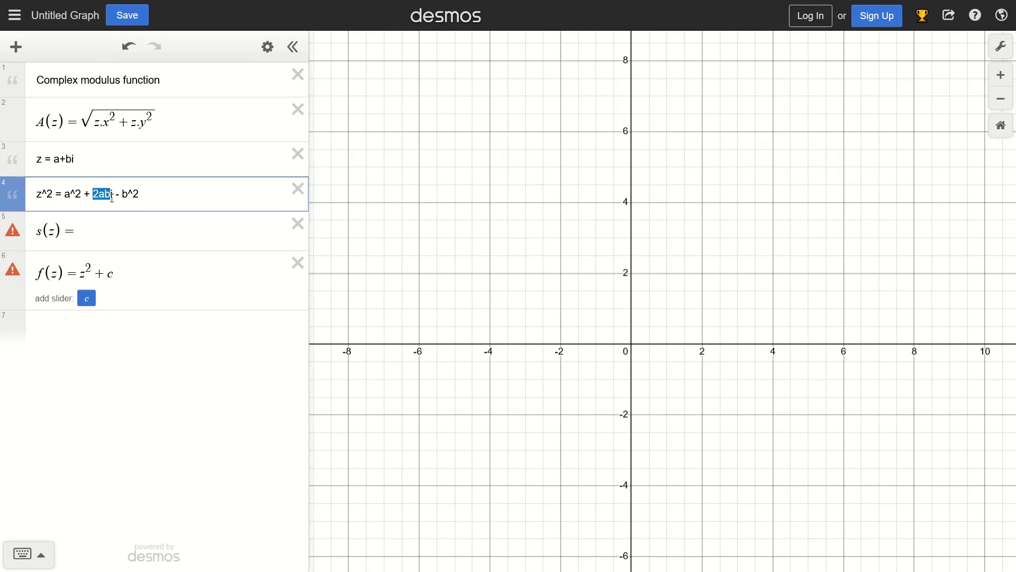
left_click(111, 197)
left_click_drag(47, 161, 36, 160)
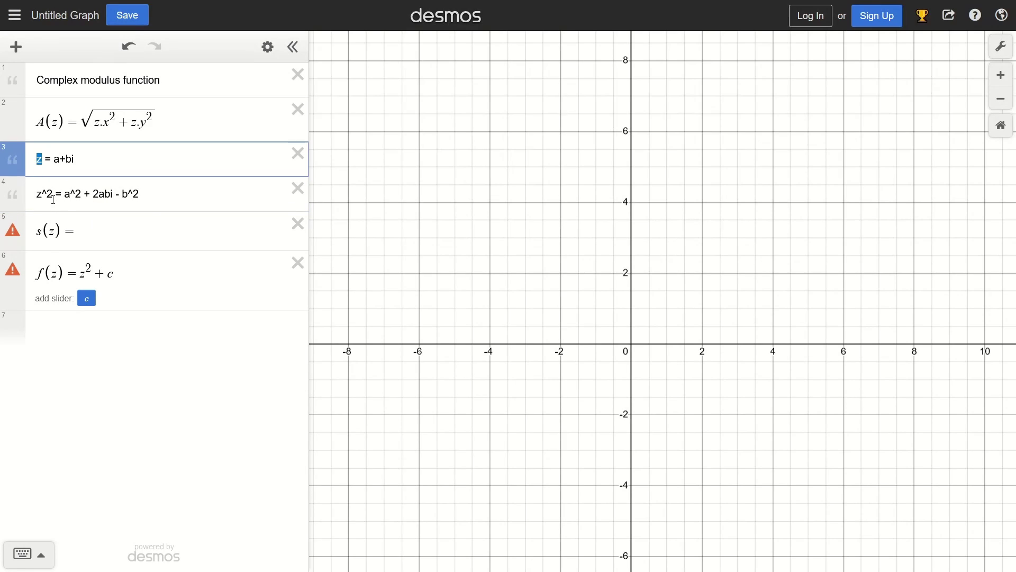
left_click_drag(53, 199, 41, 189)
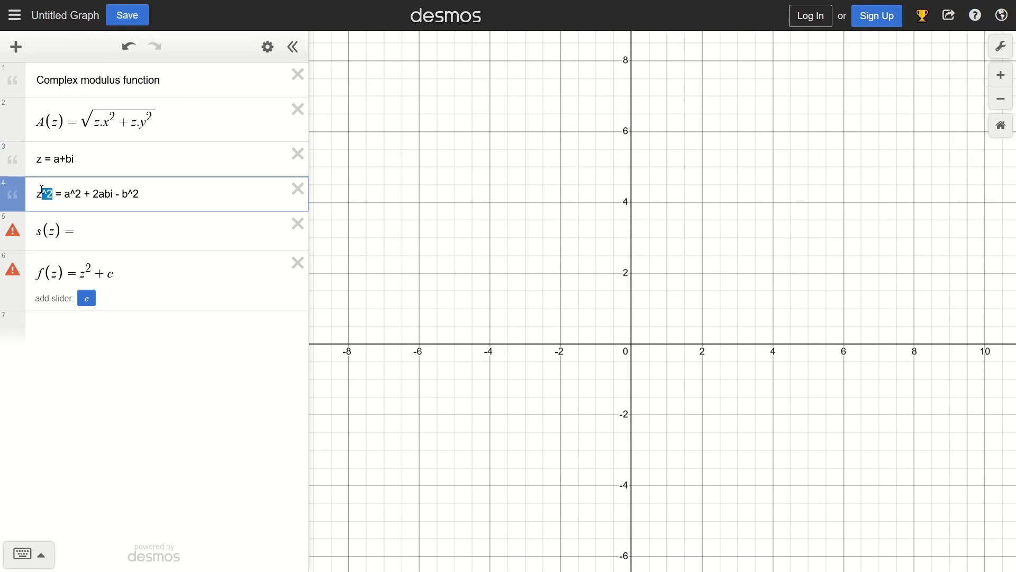
left_click(50, 162)
left_click_drag(66, 158, 79, 191)
Step: Complete the squaring function as s(z) = (a^2 - b^2, 2ab)
left_click(52, 231)
type("()")
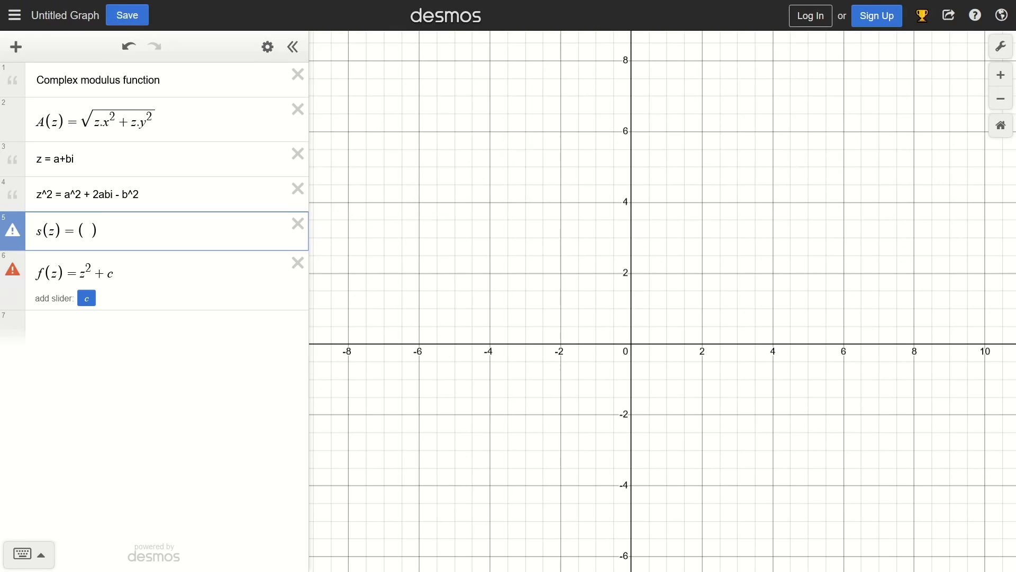
key("Left")
type("a^2 ")
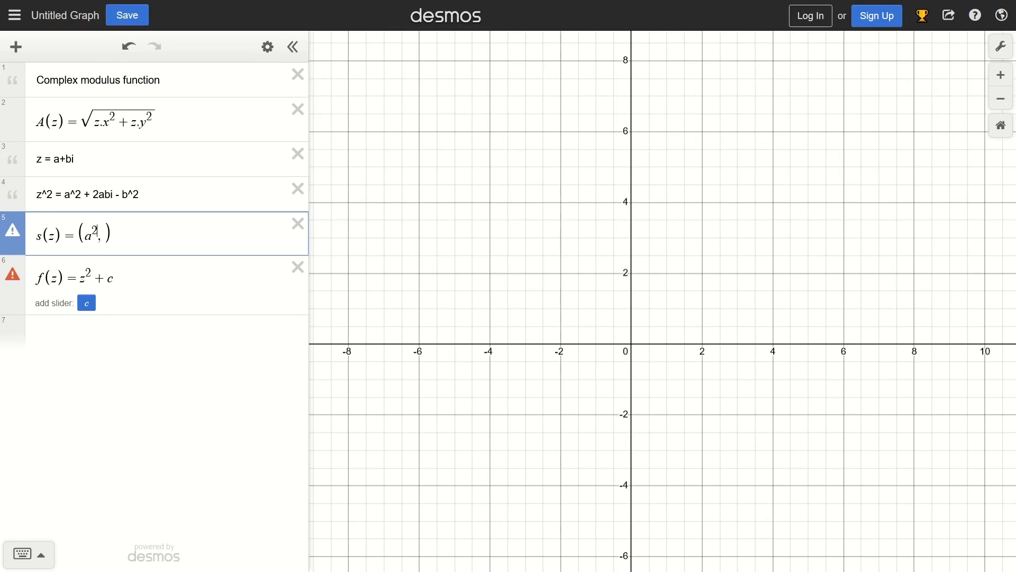
type("+ b")
key("BackSpace")
key("BackSpace")
type("- b^2, 2ab")
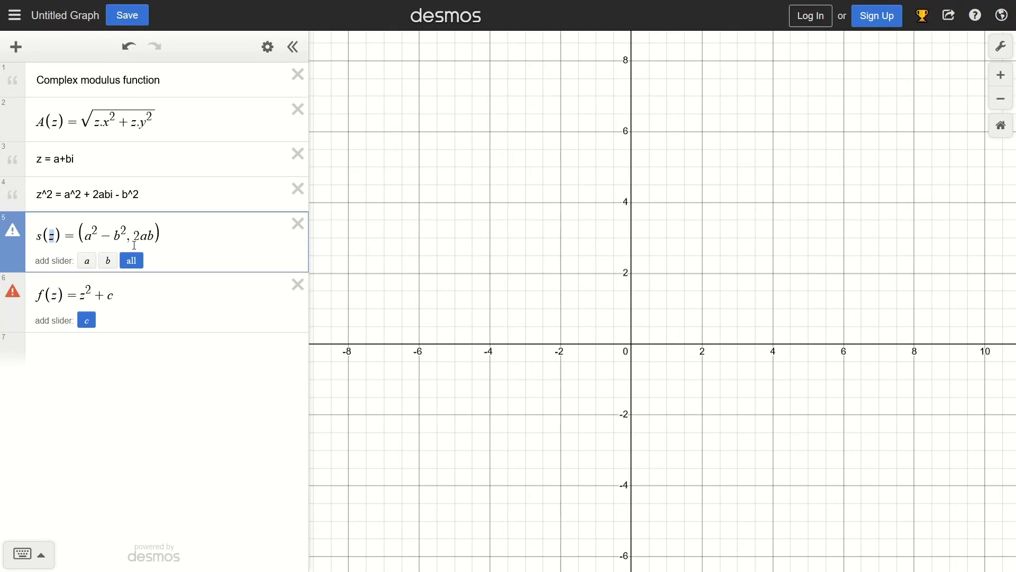
Step: Replace a with z.x and b with z.y in the first coordinate of s(z), giving z.x^2 - z.y^2
left_click(93, 241)
key("BackSpace")
type("z.x")
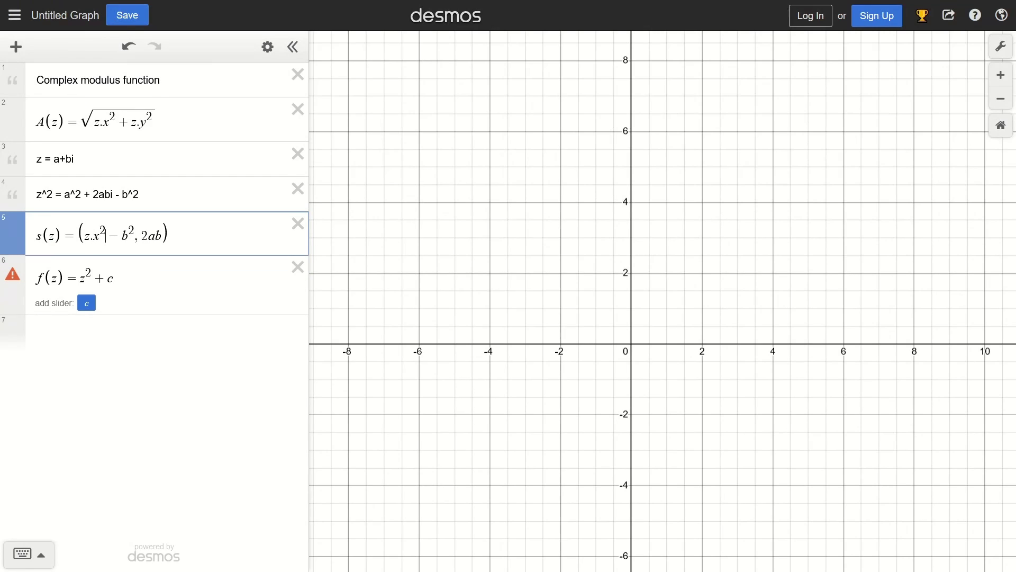
left_click(134, 231)
key("BackSpace")
type("z.y")
Step: Replace ab in the second coordinate of s(z) with z.x z.y, giving 2 z.x z.y
key("Right")
key("Right")
key("Right")
key("Right")
key("Right")
key("BackSpace")
key("BackSpace")
type("z.x z.y")
key("Down")
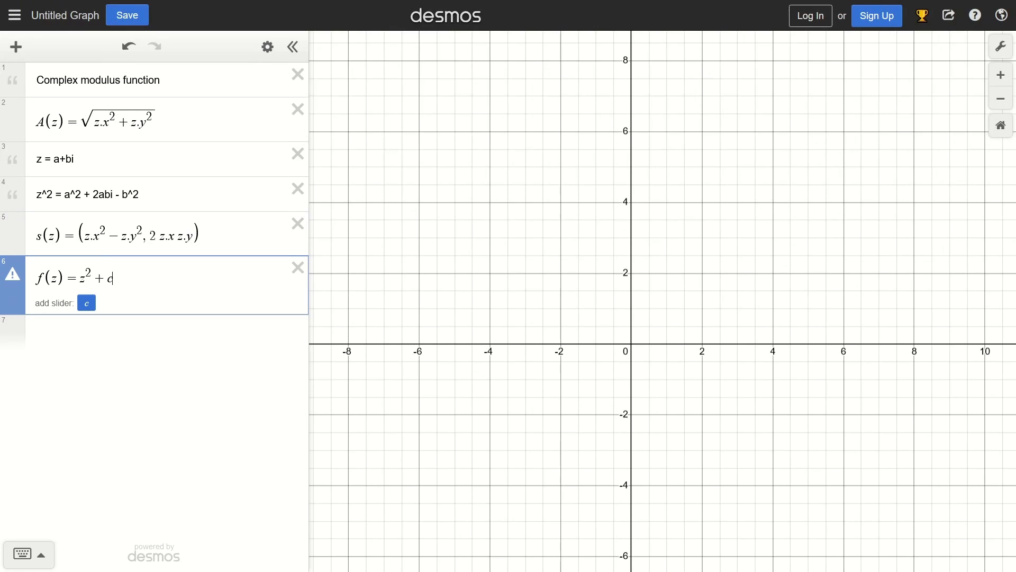
Step: Insert a line between s(z) and f(z) and start the function there as m(z) = s(z)+
left_click(210, 227)
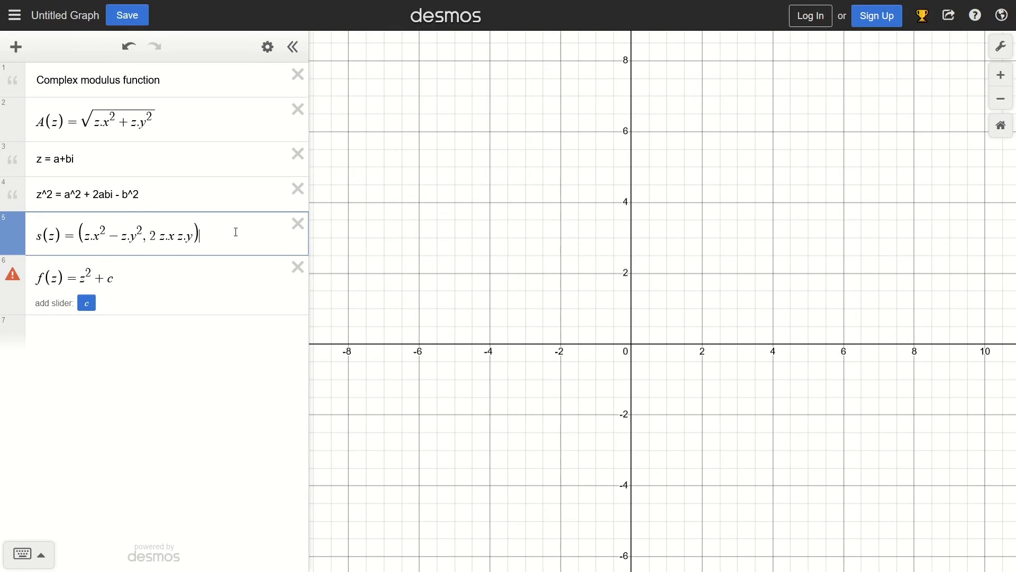
key("Return")
type("m()")
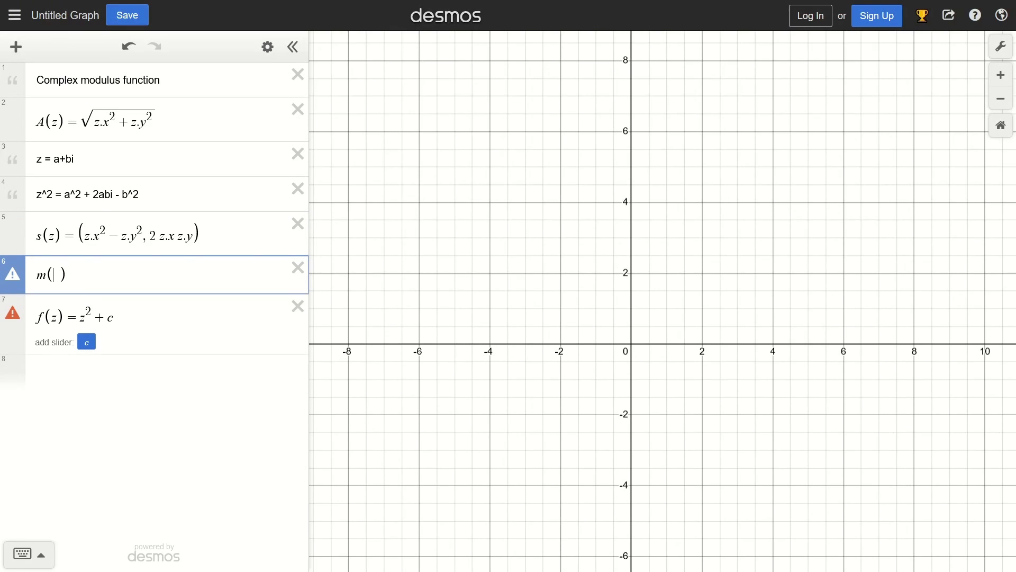
type("z)=")
left_click_drag(79, 316, 124, 317)
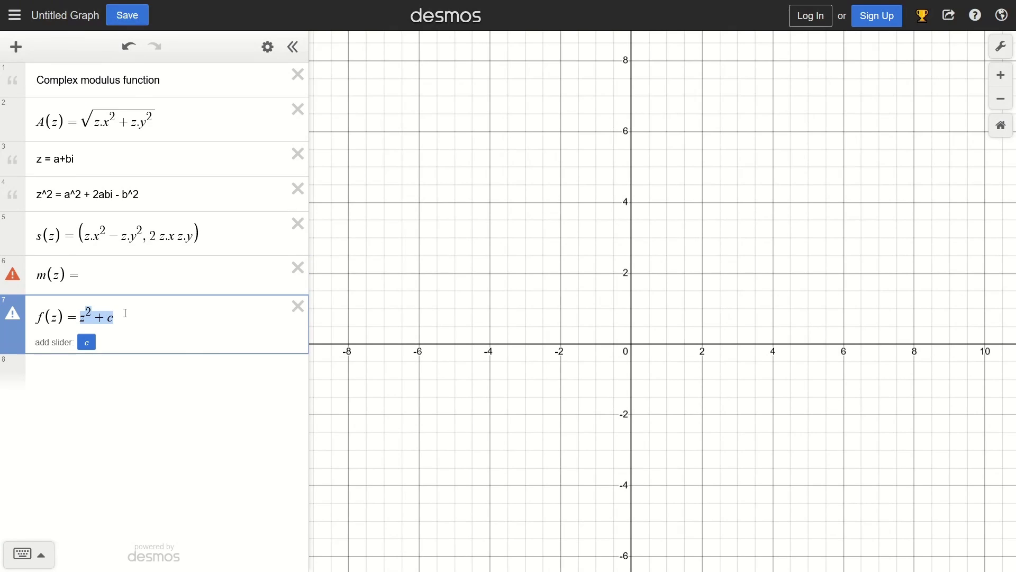
left_click(114, 278)
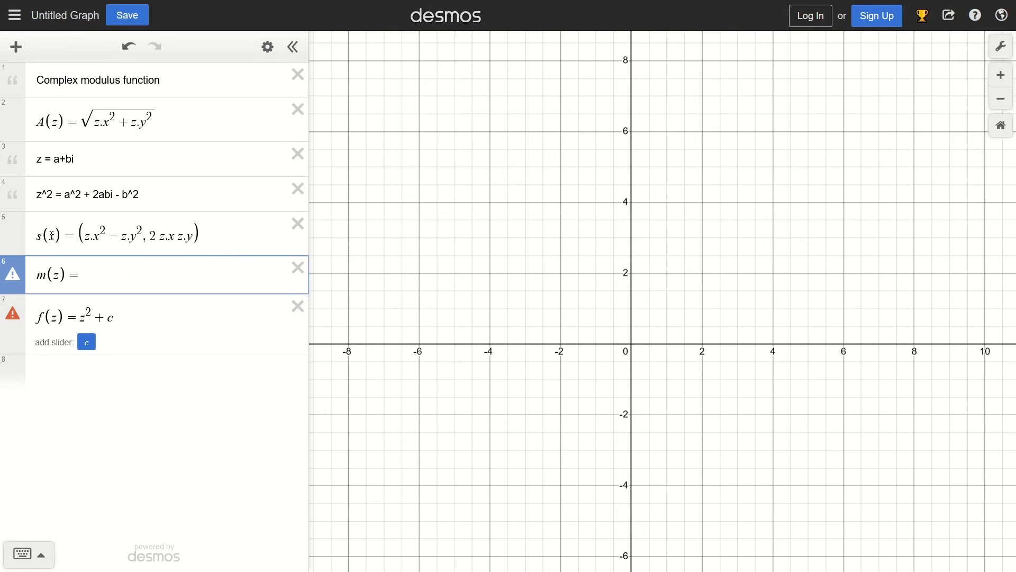
left_click_drag(61, 235, 29, 235)
left_click(138, 281)
type("s(z)+")
left_click(123, 320)
left_click_drag(123, 320, 115, 318)
left_click(162, 317)
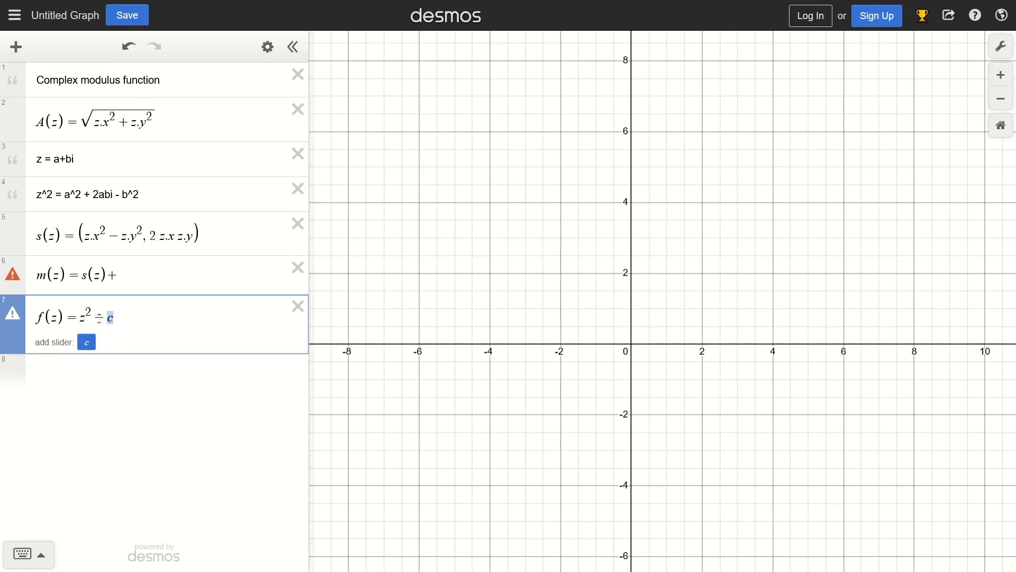
left_click_drag(66, 275, 35, 282)
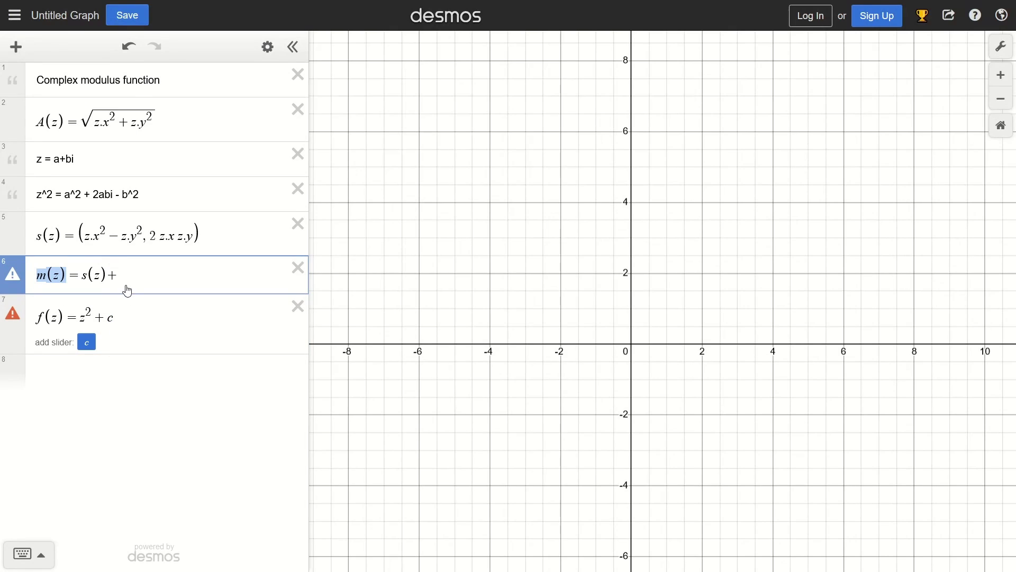
Step: Complete the function as m(z) = s(z)+(x, y), with (x, y) standing for the constant c
left_click(120, 309)
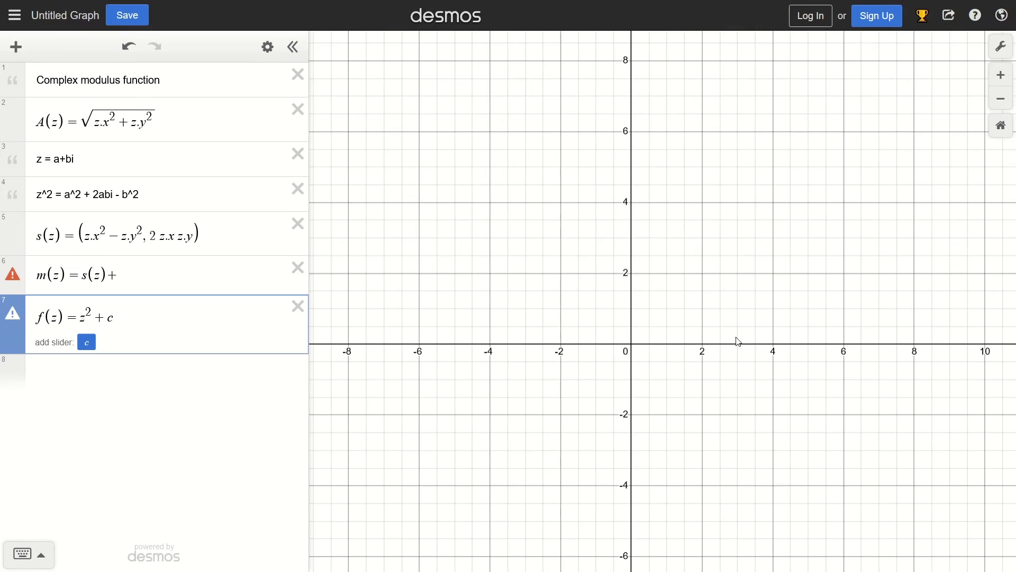
left_click_drag(629, 345, 616, 348)
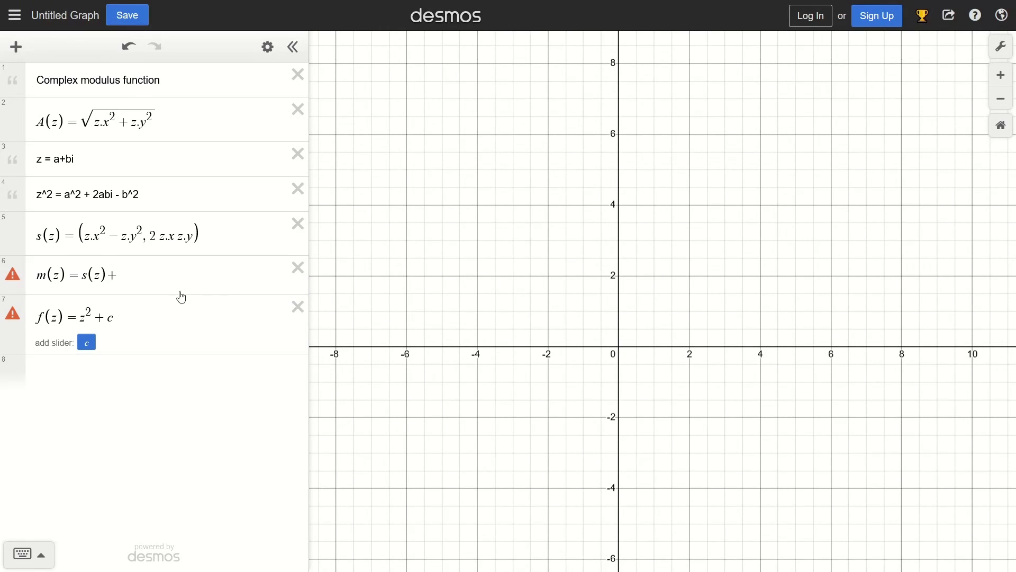
left_click(140, 281)
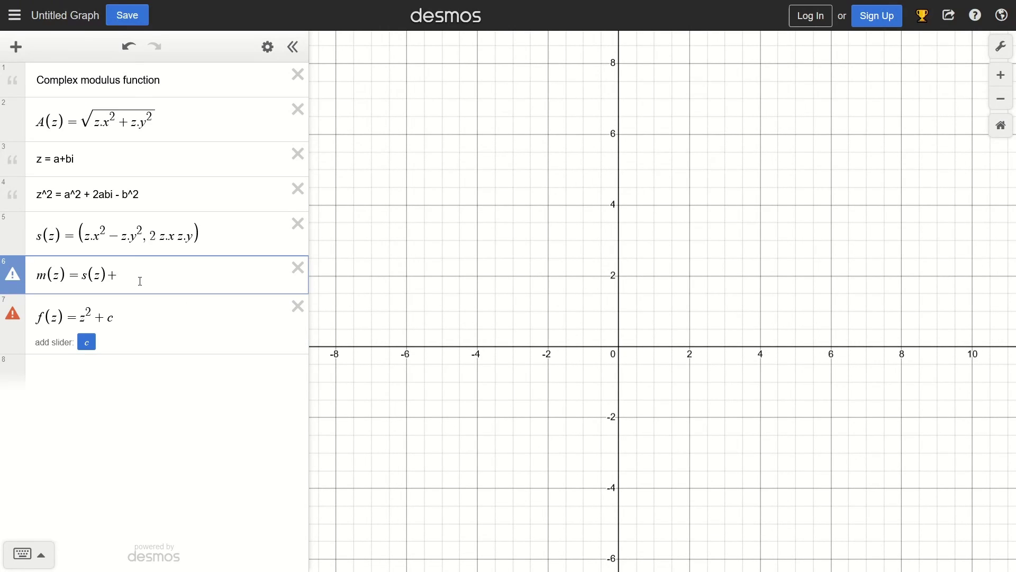
type("(x, y)")
double_click(56, 276)
mouse_move(229, 274)
left_mouse_down()
mouse_move(66, 274)
mouse_move(210, 278)
left_mouse_up()
Step: Delete the f(z) = z^2 + c expression and start a blank line below m(z)
left_click(151, 319)
left_click(298, 306)
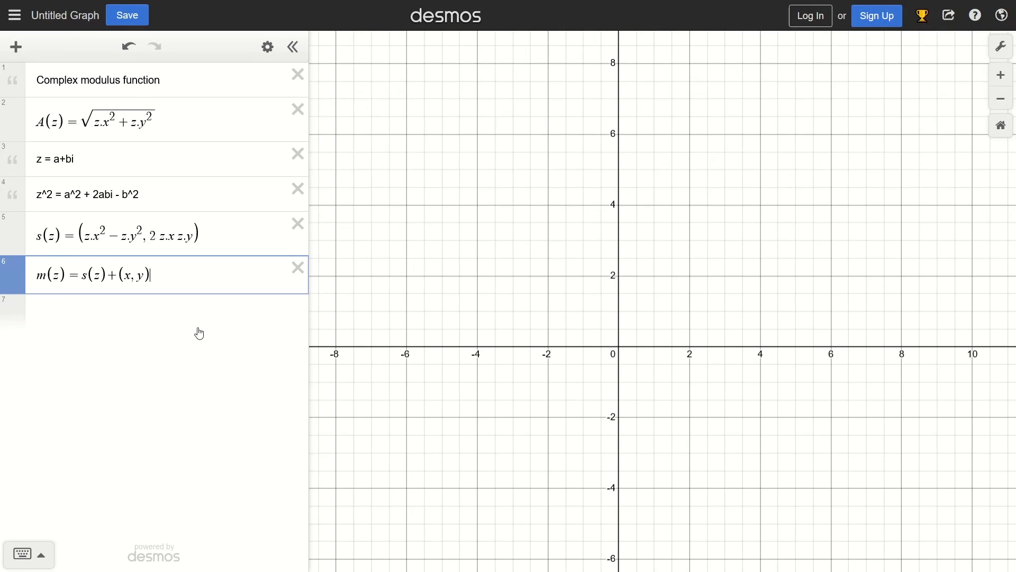
left_click(157, 309)
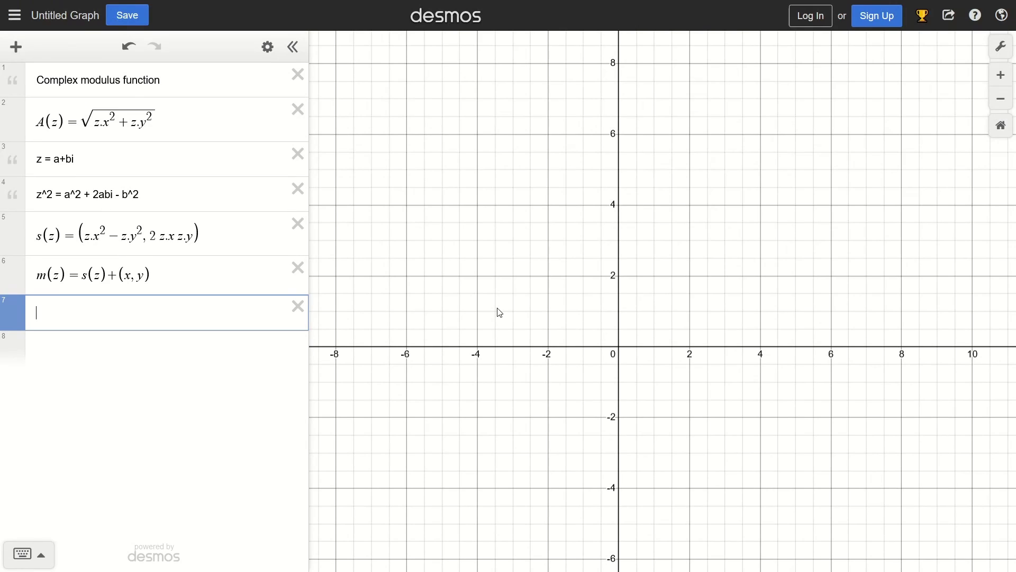
scroll(643, 351, "down", 1)
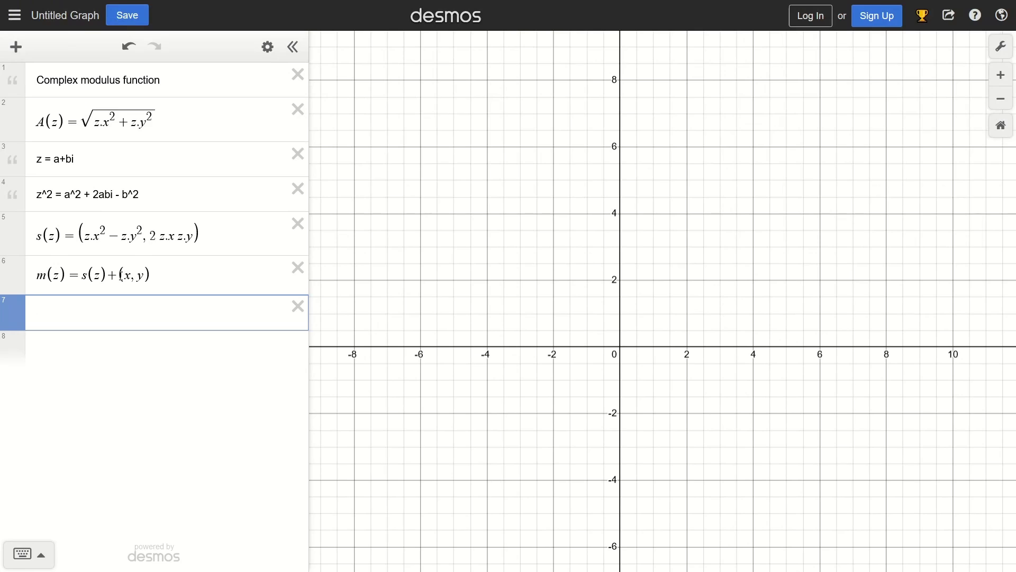
left_click_drag(119, 274, 152, 273)
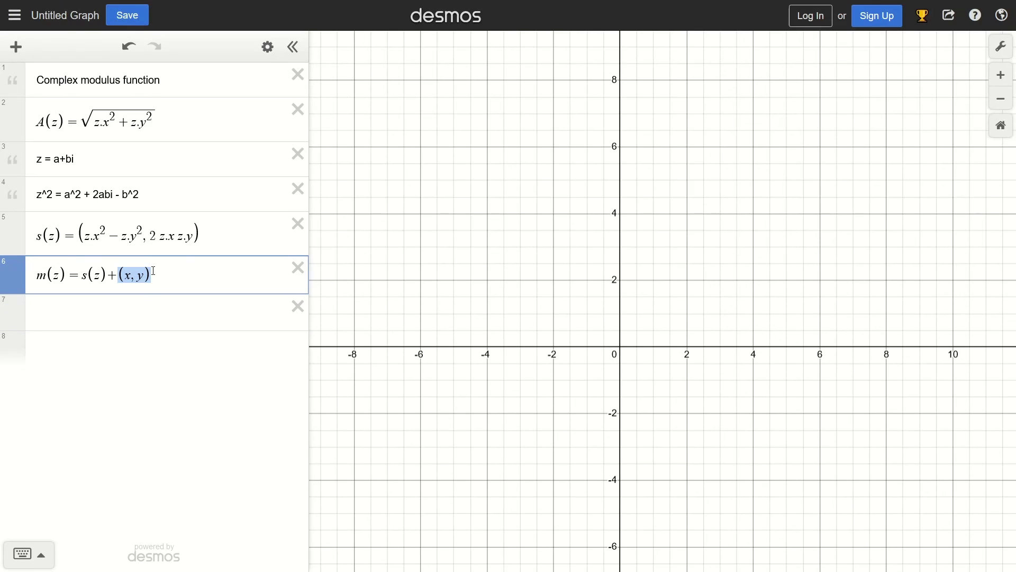
Step: Enter the inequality A(m((0, 0))) < 2 on the blank line below m(z)
left_click(129, 310)
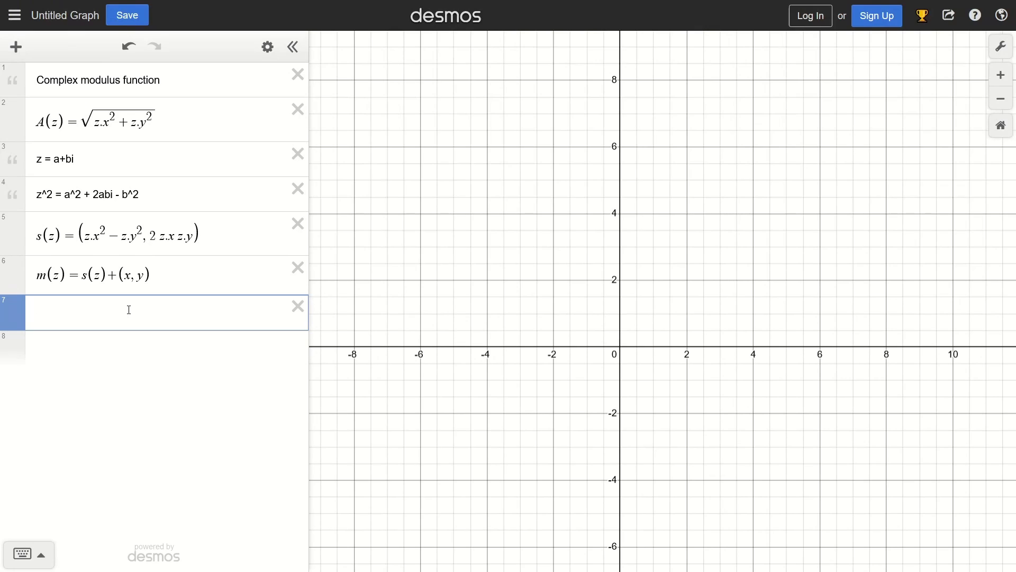
type("A(")
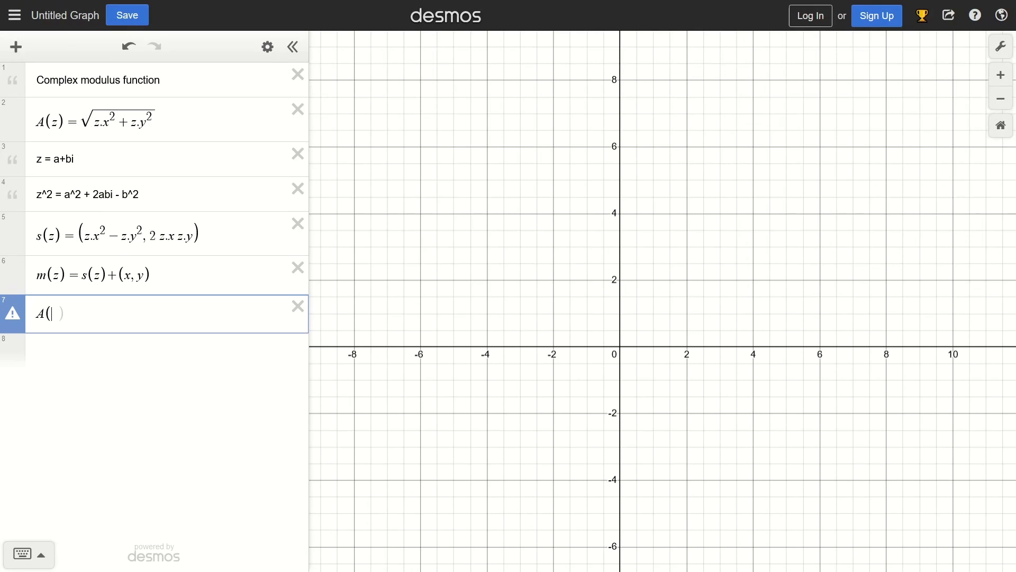
type("m(")
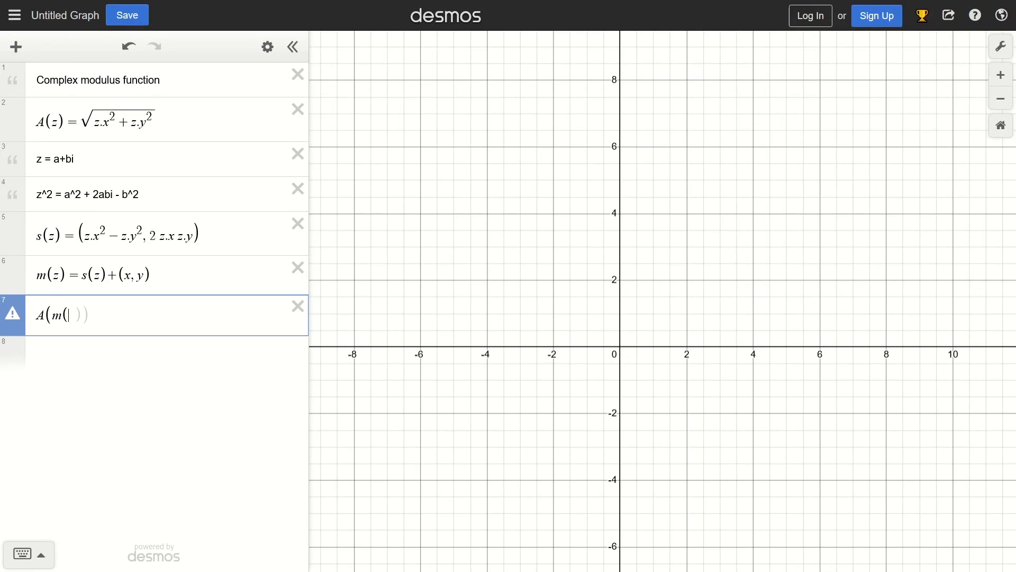
type("(")
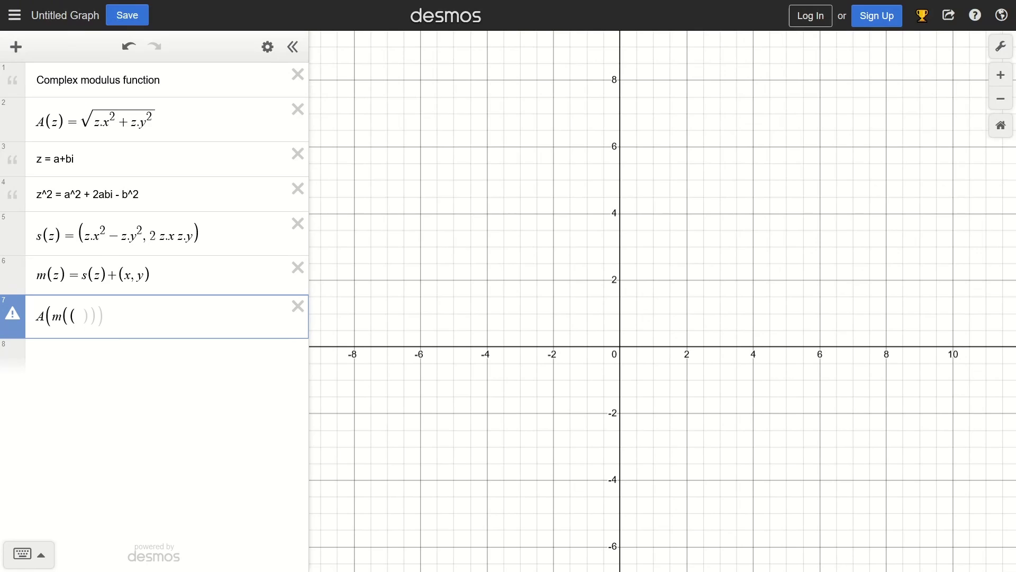
type("0, 0)")
key("shift+Left")
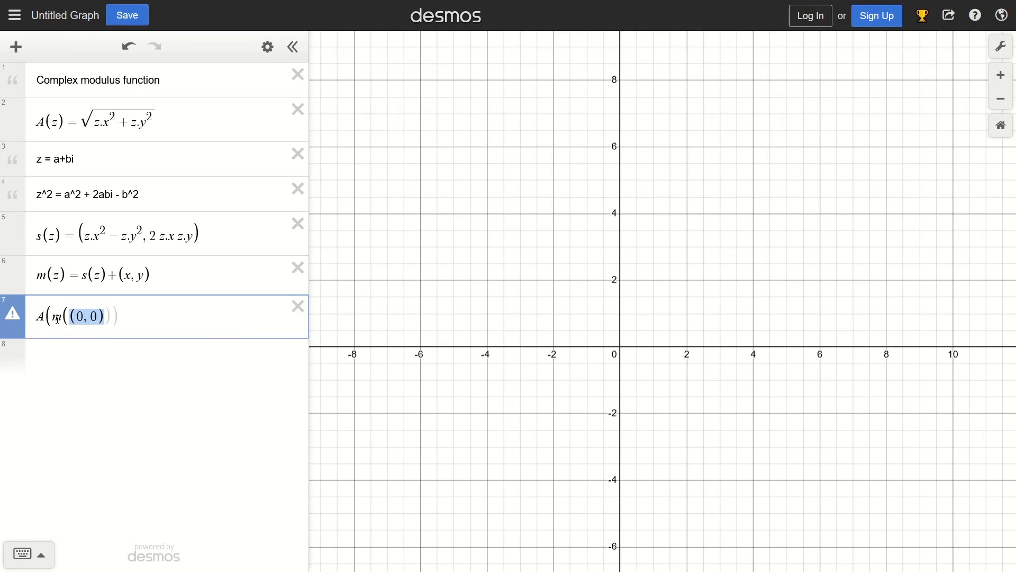
left_click_drag(57, 320, 66, 318)
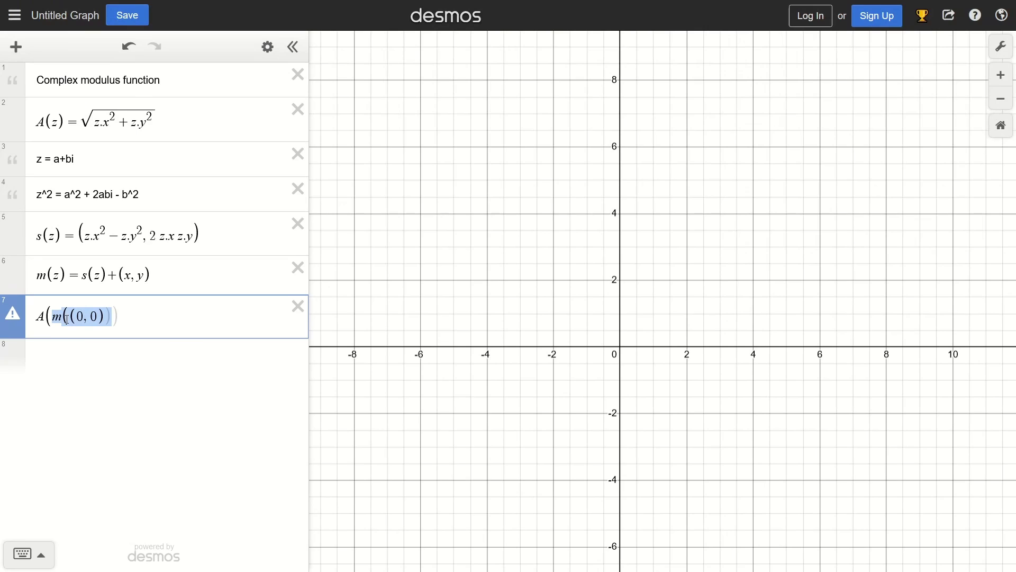
left_click(112, 319)
key("ctrl+a")
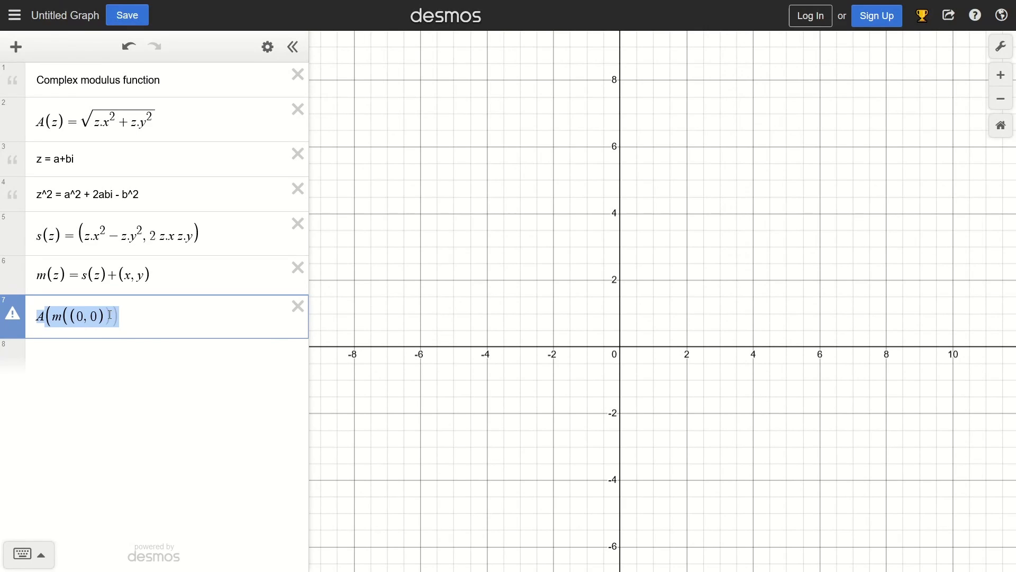
left_click(110, 315)
type(")")
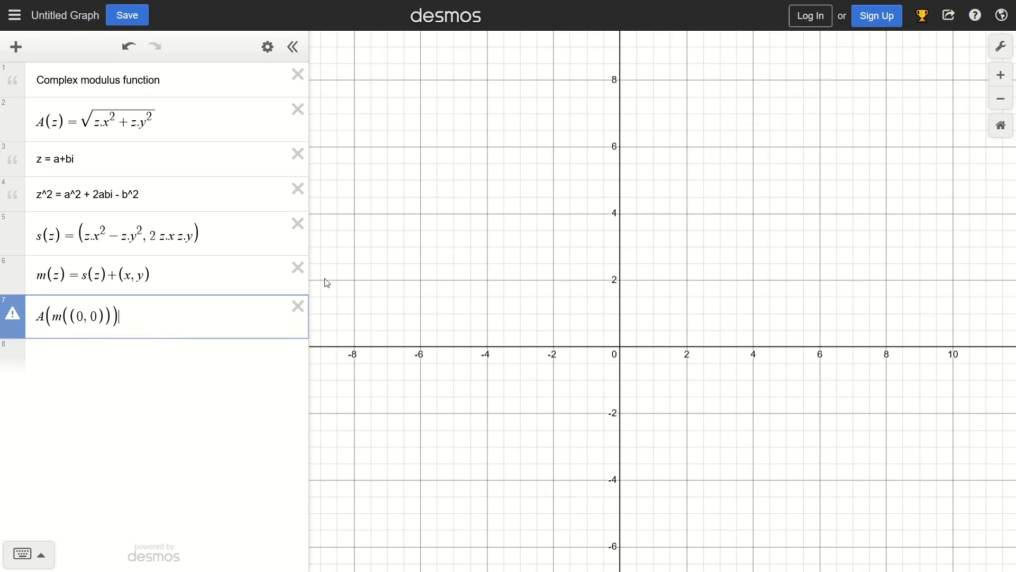
type("<2")
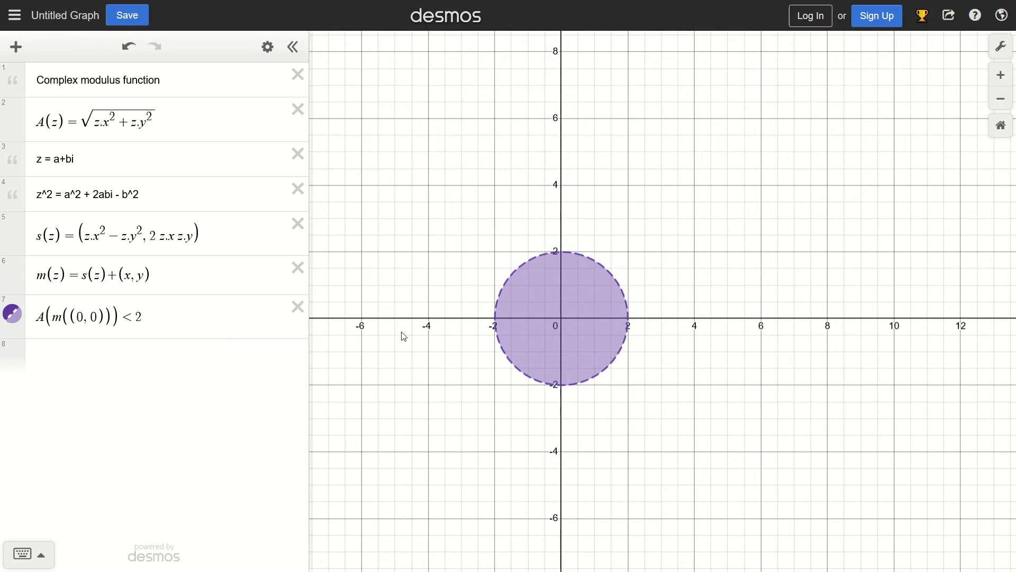
Step: Examine the region plotted by the inequality alongside m(z), the modulus A and the < 2 condition
left_click(277, 331)
scroll(569, 334, "up", 5)
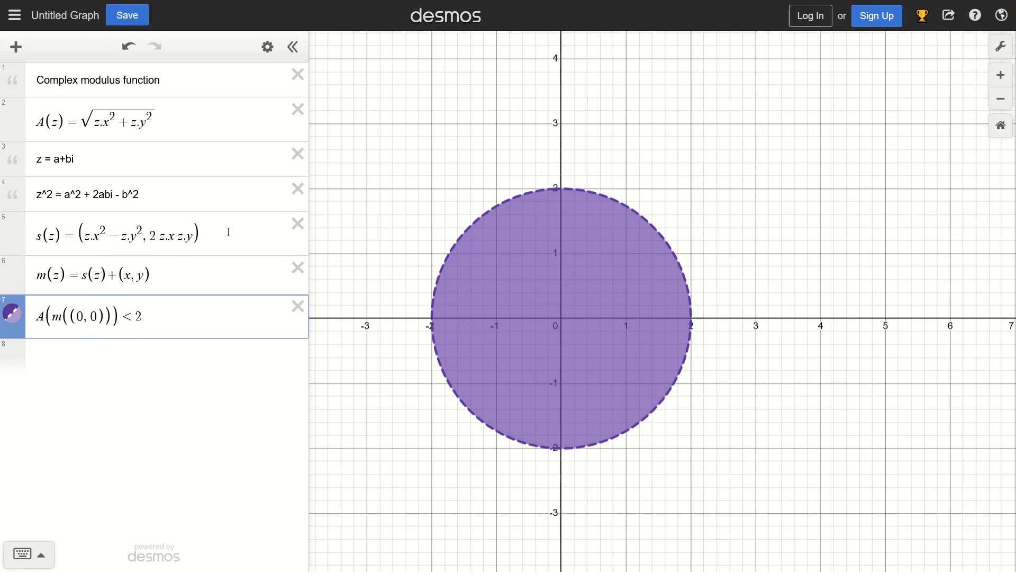
left_click(164, 276)
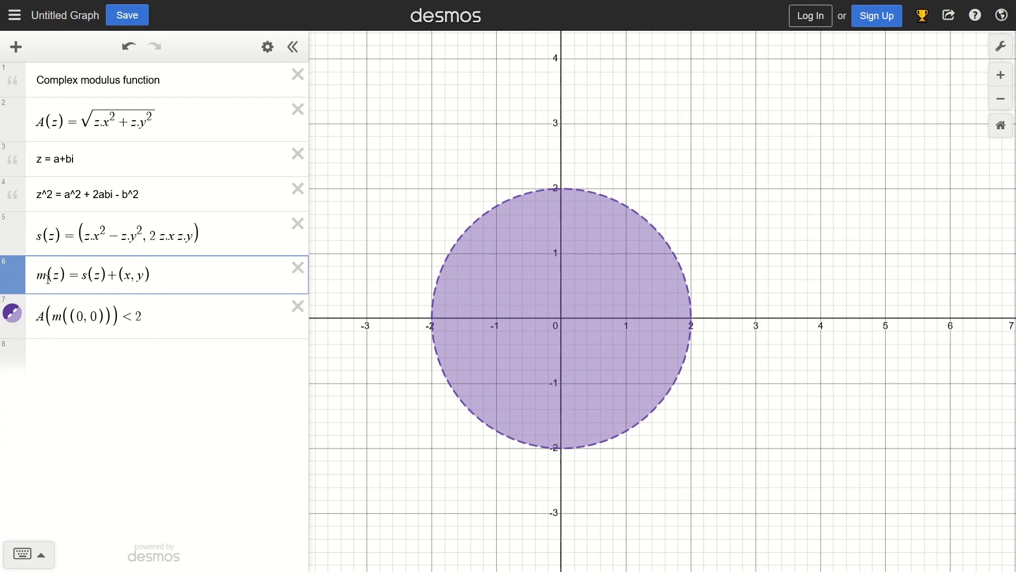
left_click_drag(48, 279, 68, 279)
left_click(69, 276)
left_click(144, 320)
left_click_drag(129, 318, 159, 318)
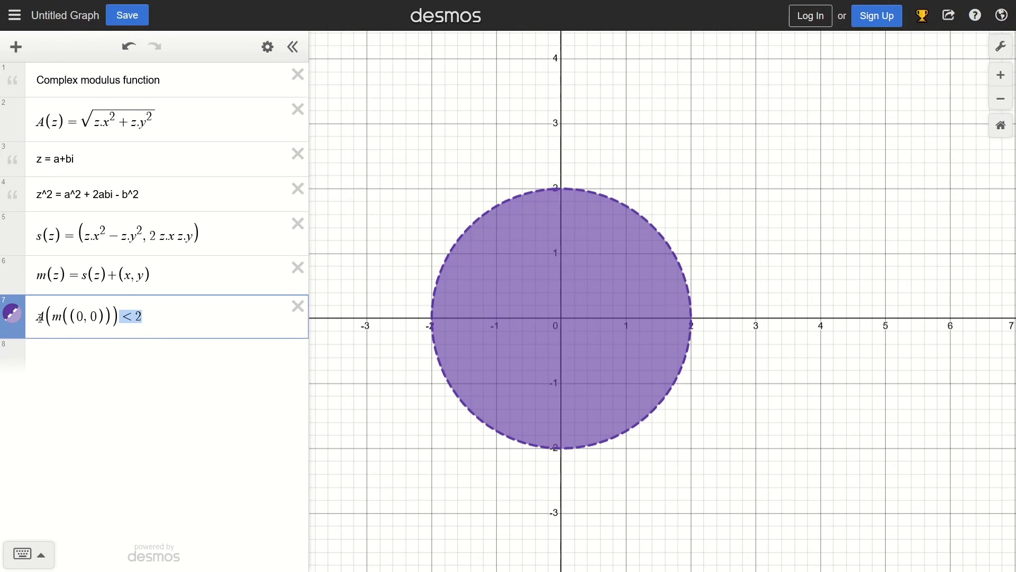
left_click_drag(40, 317, 49, 316)
left_click_drag(139, 317, 117, 322)
left_click(138, 320)
Step: Nest more m calls inside A so the inequality applies m eleven times to (0, 0)
left_click(52, 317)
type("m(")
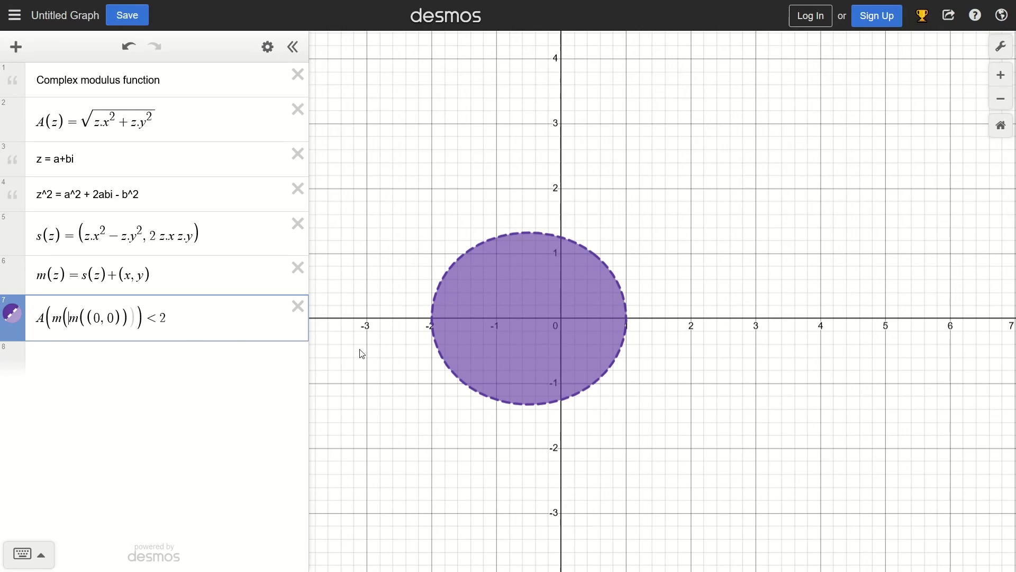
type("m(m(m(m")
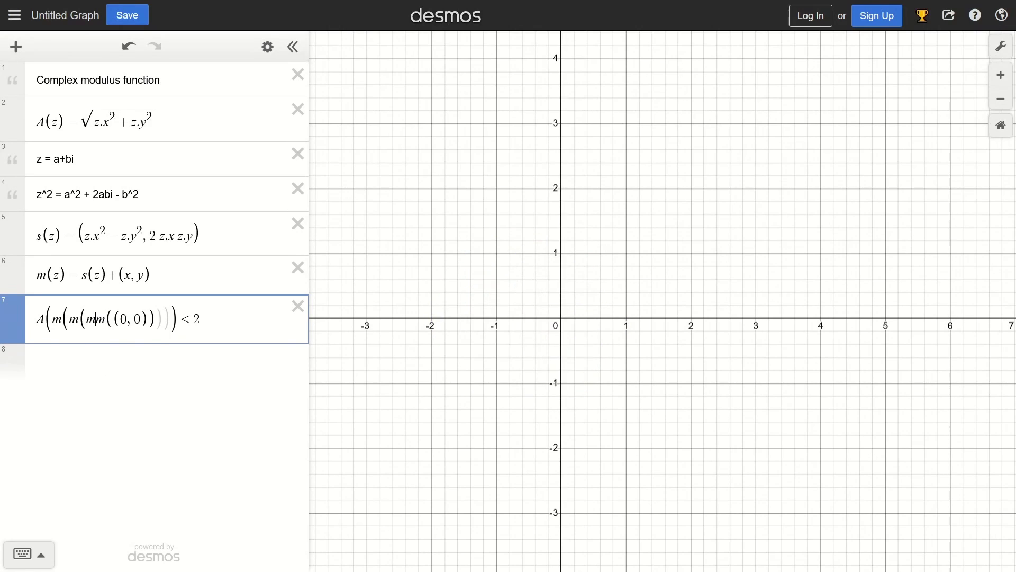
type("(m(m(")
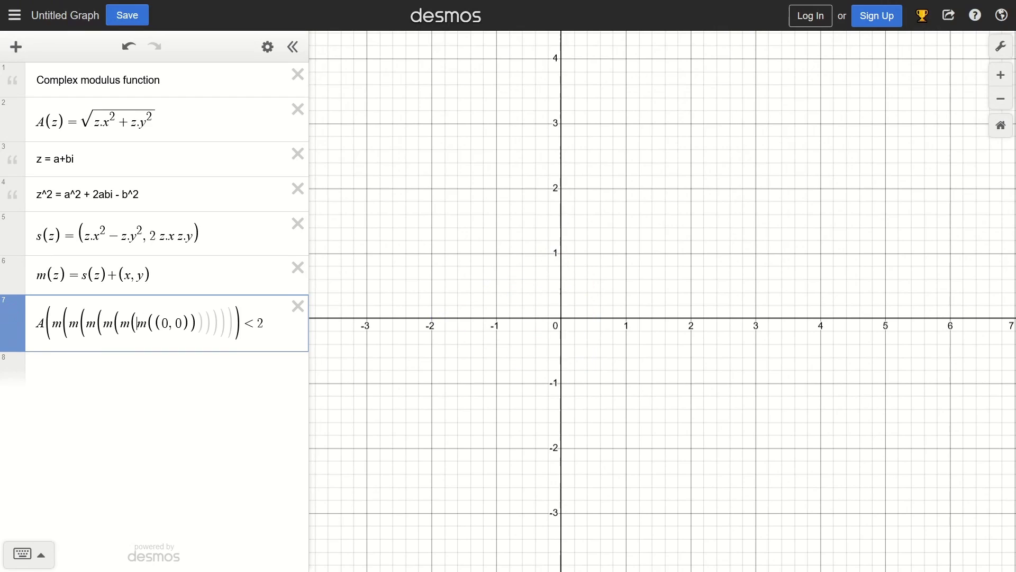
type("m(")
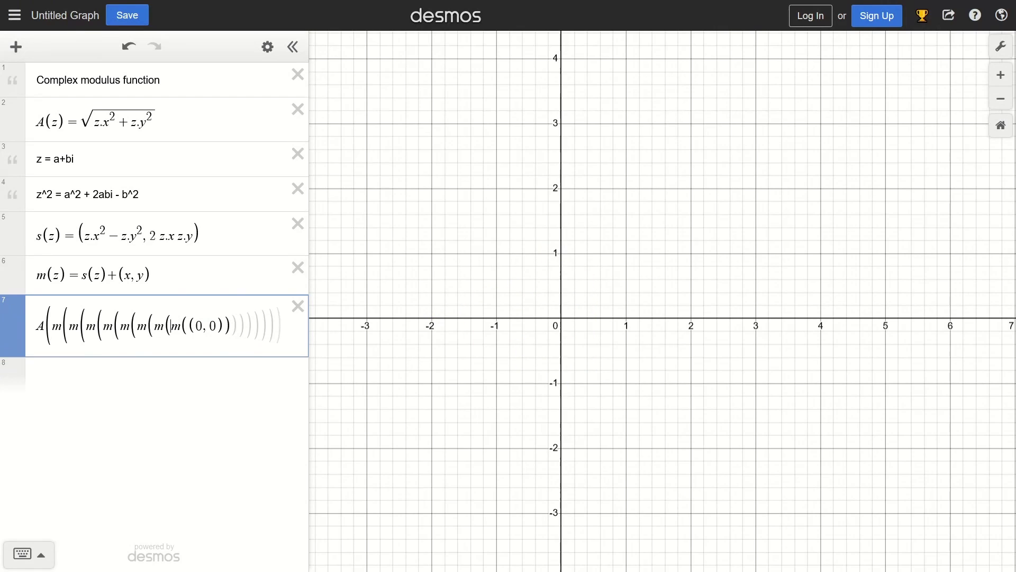
type("m(m(m")
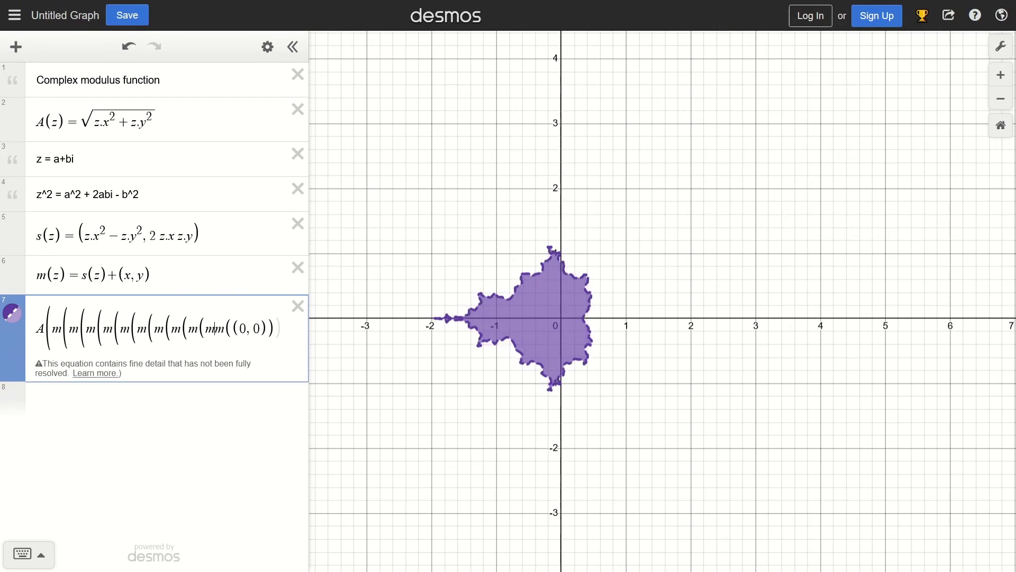
left_click(622, 386)
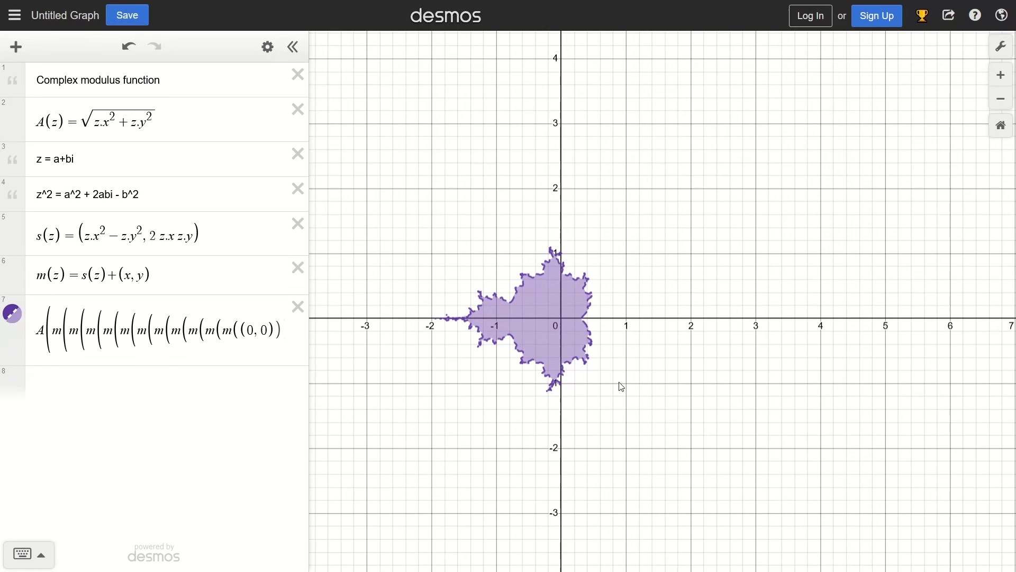
scroll(607, 374, "up", 5)
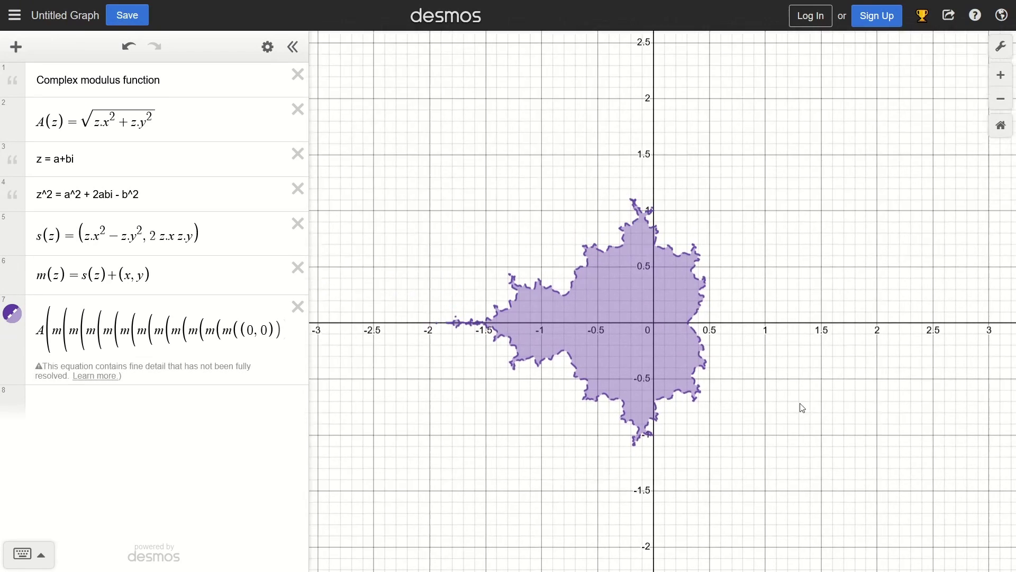
scroll(793, 397, "up", 1)
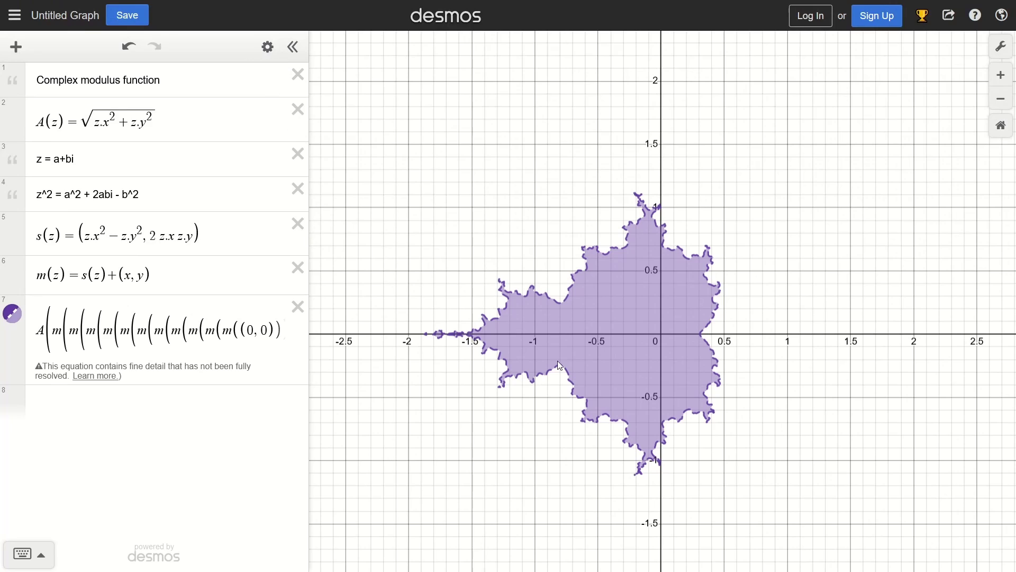
Step: Color the inequality's plot black and set its line opacity to 0
left_click(268, 47)
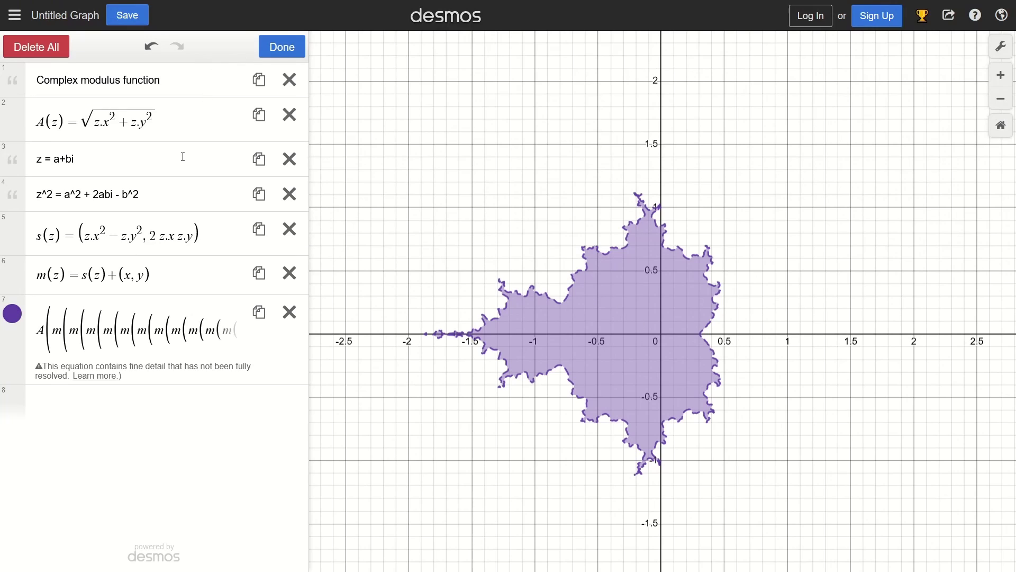
left_click(12, 313)
left_click(157, 381)
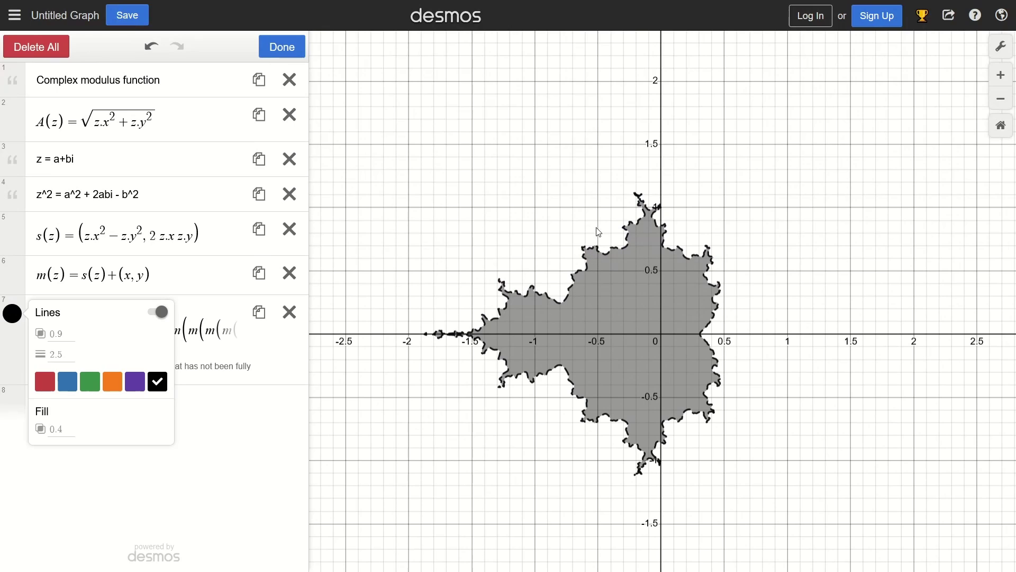
left_click(60, 336)
type("0")
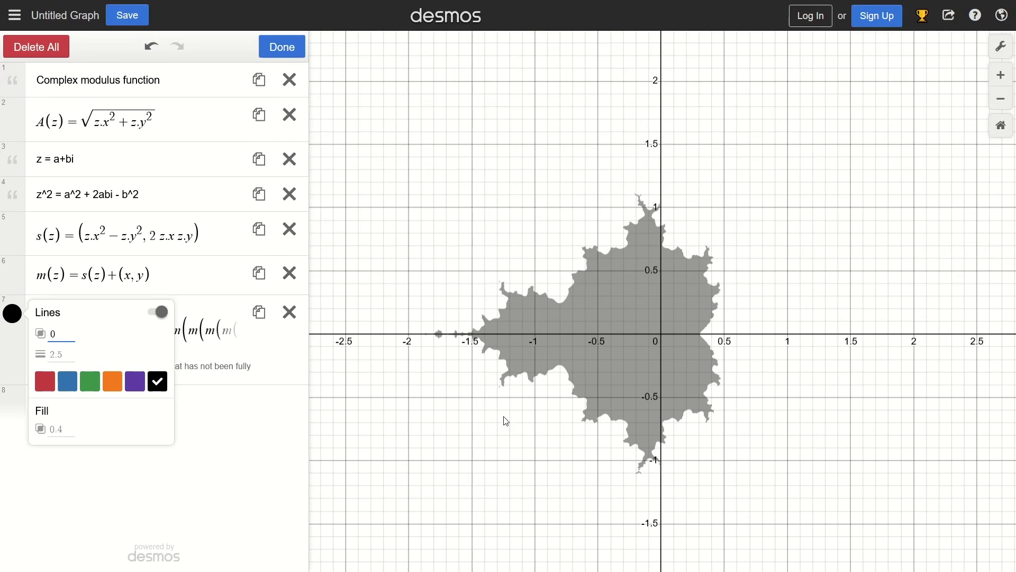
Step: Set the inequality's fill opacity to 0.9 and close its style settings
left_click(63, 434)
type("0.9")
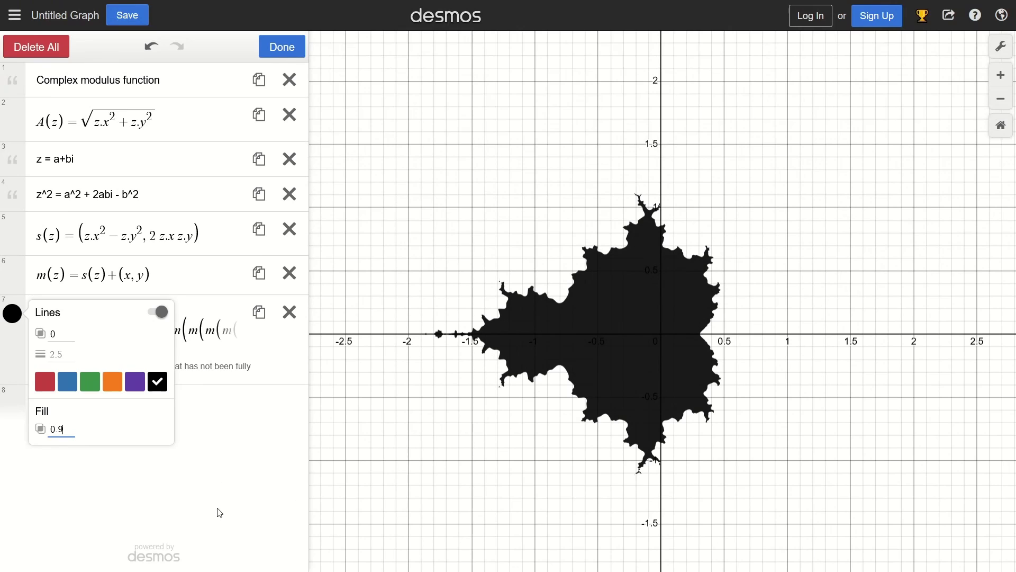
left_click(57, 335)
left_click(451, 453)
Step: Nest more m calls at the start of A's argument to increase the inequality's iterations from (0, 0)
left_click_drag(835, 328, 746, 353)
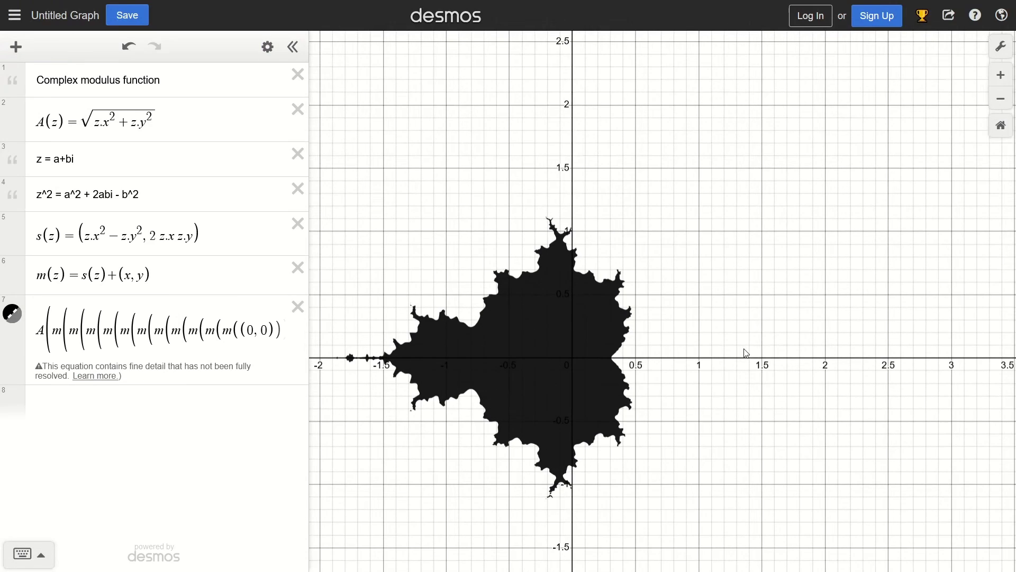
scroll(760, 335, "up", 1)
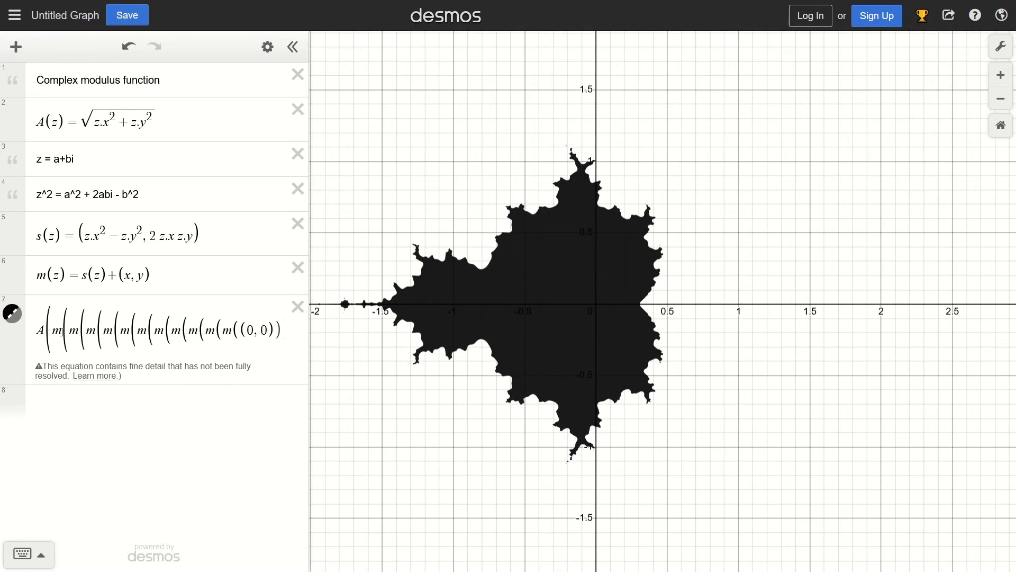
left_click(62, 332)
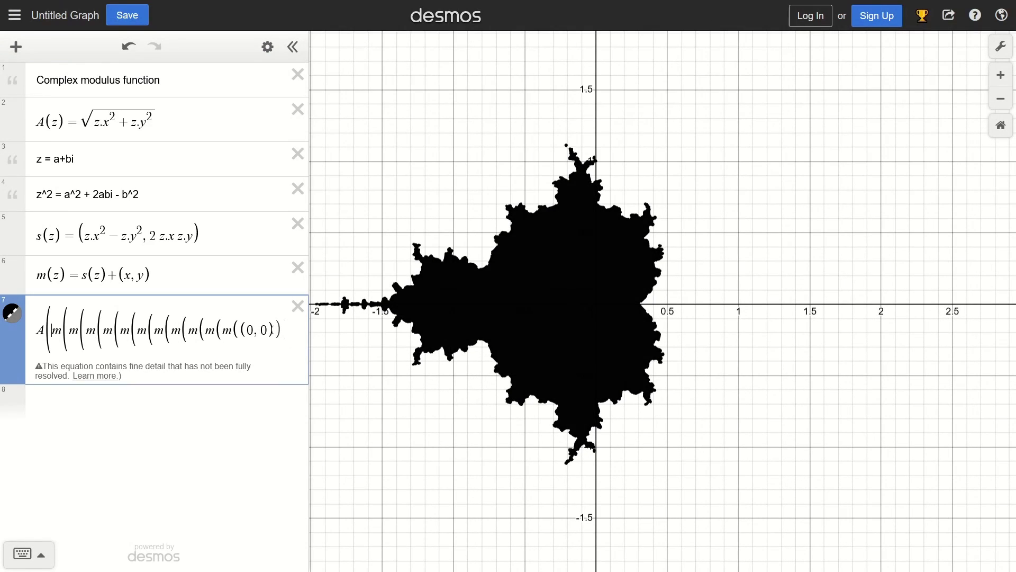
type("m(m(m(m(m(m")
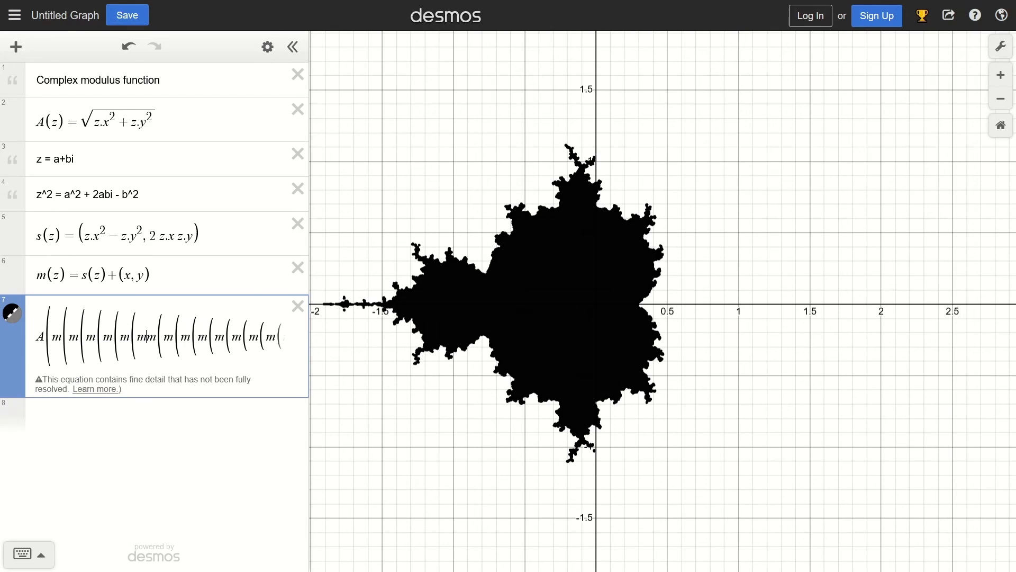
type("(m(m(m(m")
left_click(771, 345)
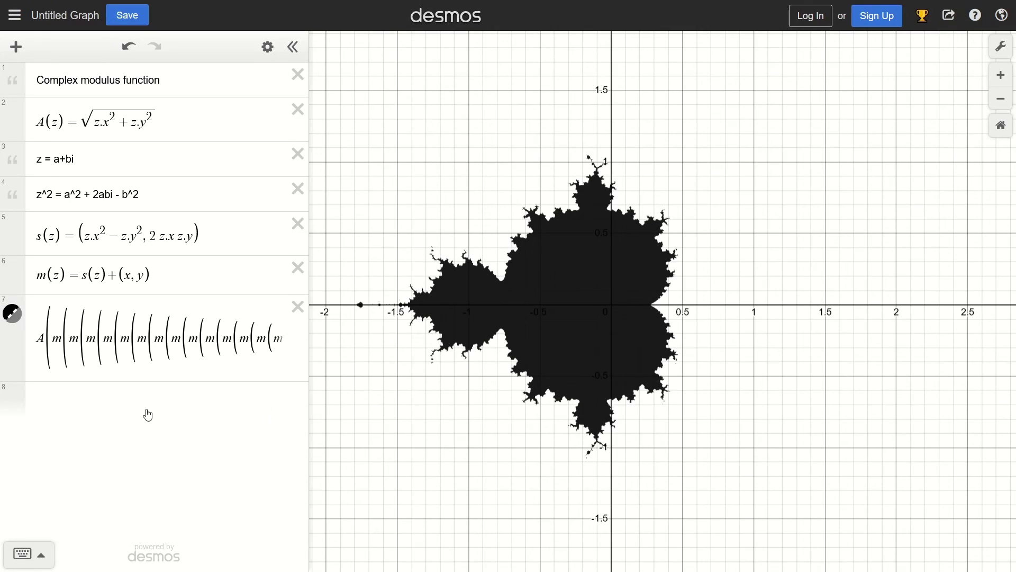
Step: Add the inequalities y ≤ 0 and y ≥ 0 as two new expressions to shade the whole background
left_click(110, 403)
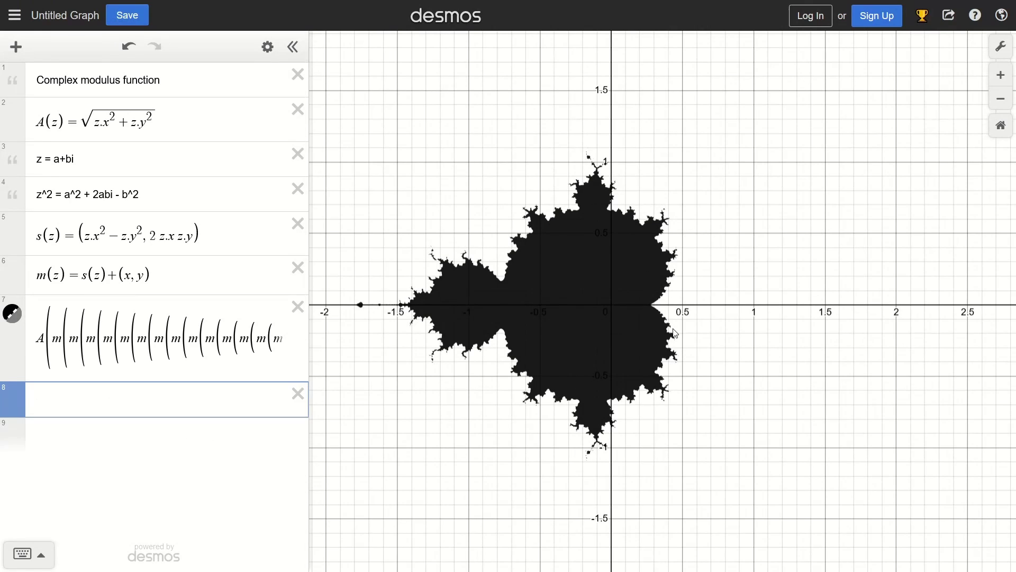
type("y")
type("<=0")
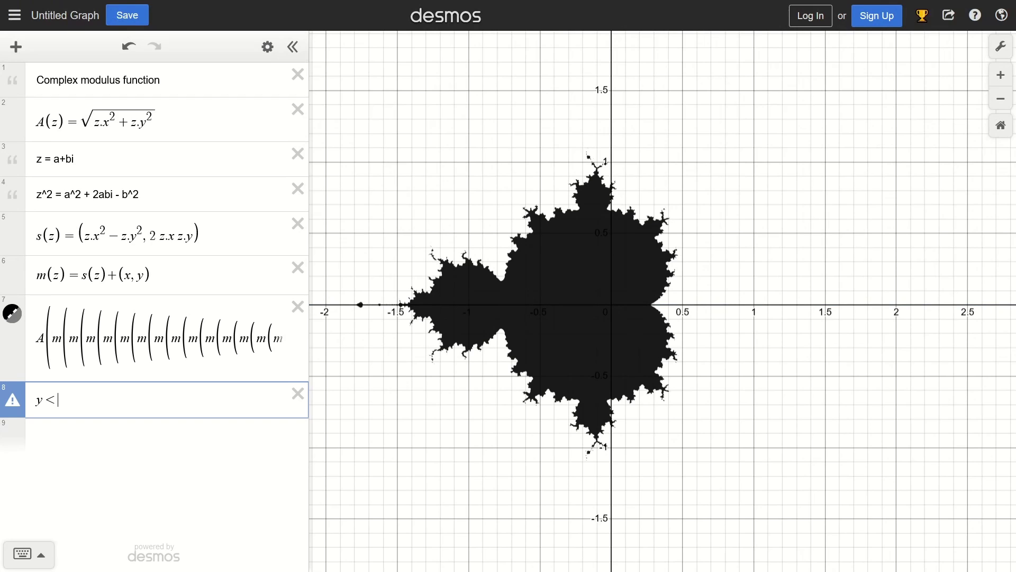
left_click(271, 455)
type("y>=0")
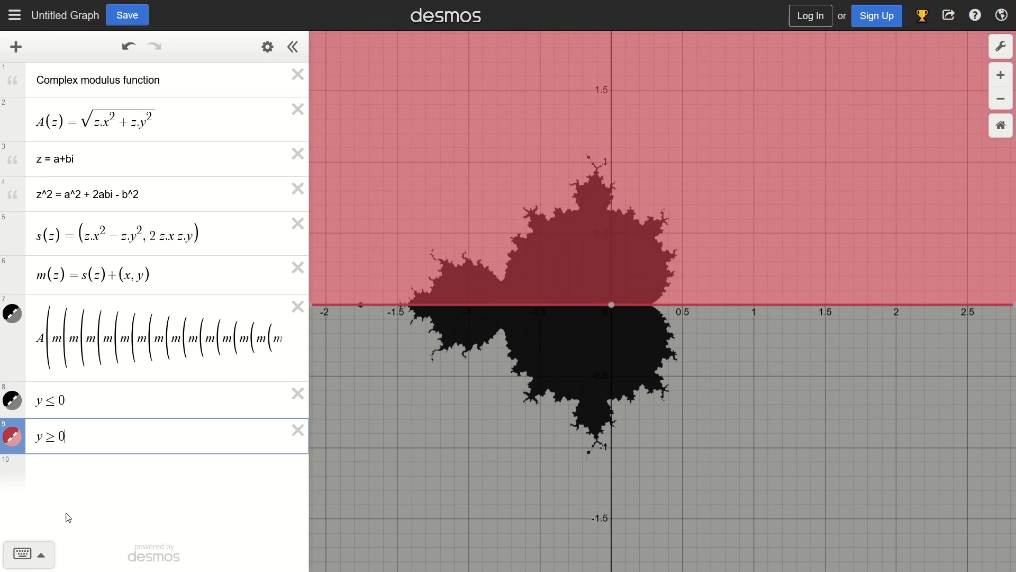
Step: Color the y ≤ 0 inequality red to match the y ≥ 0 shading
left_click(268, 46)
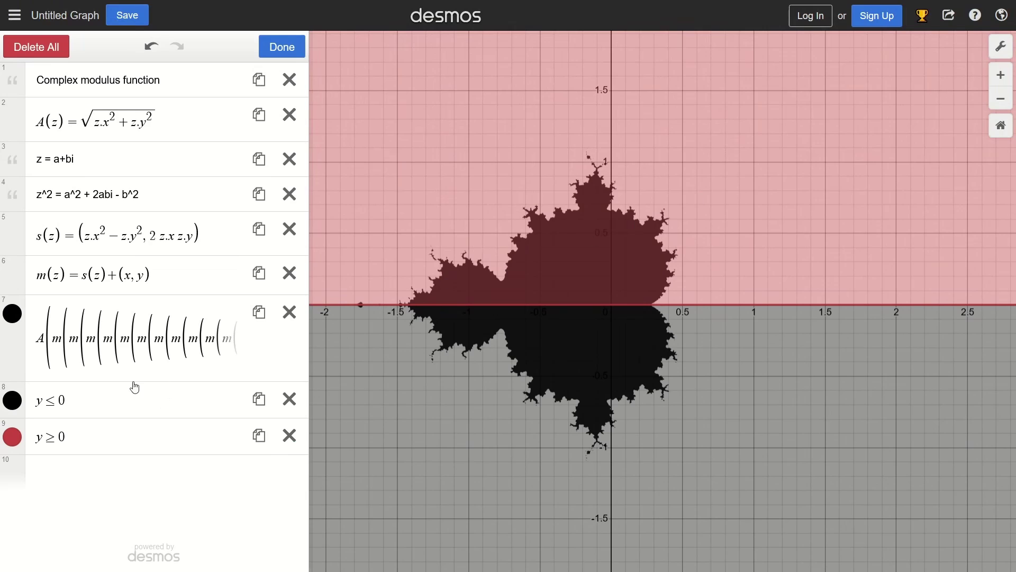
left_click(12, 401)
left_click(43, 475)
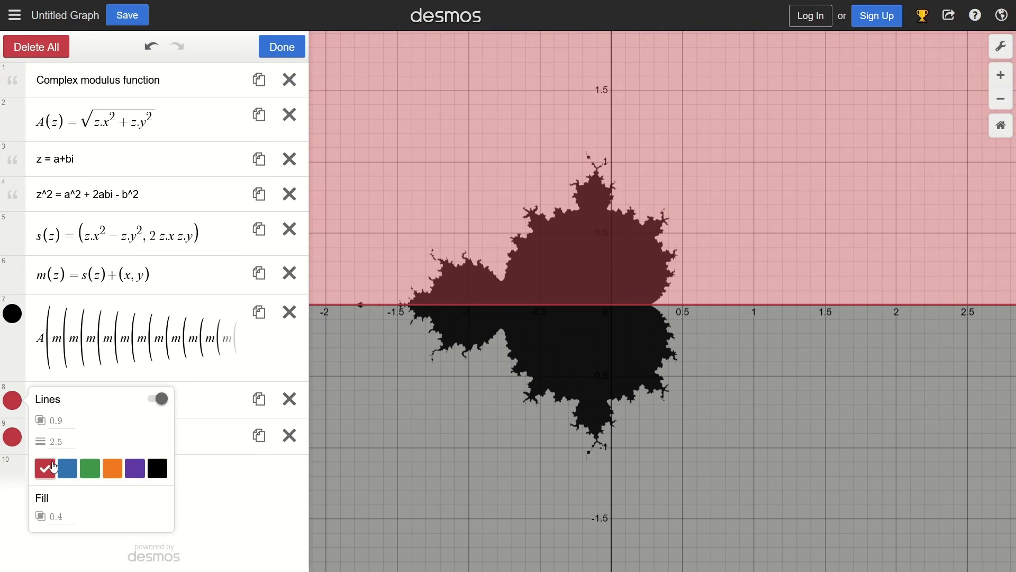
Step: Move the iterated modulus inequality below y ≤ 0 and y ≥ 0 in the expression order
left_click(222, 355)
left_click(222, 355)
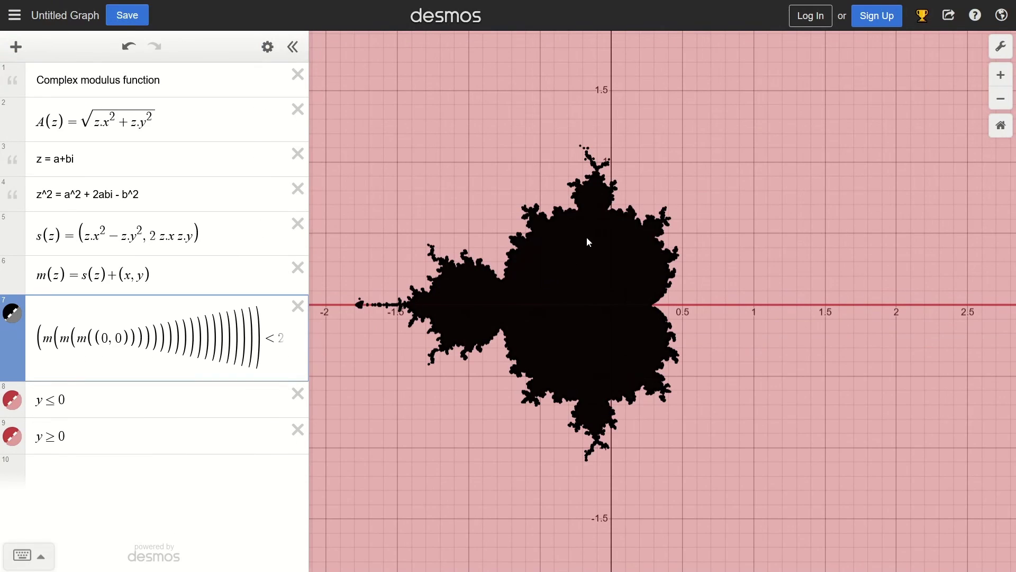
left_click_drag(5, 343, 5, 440)
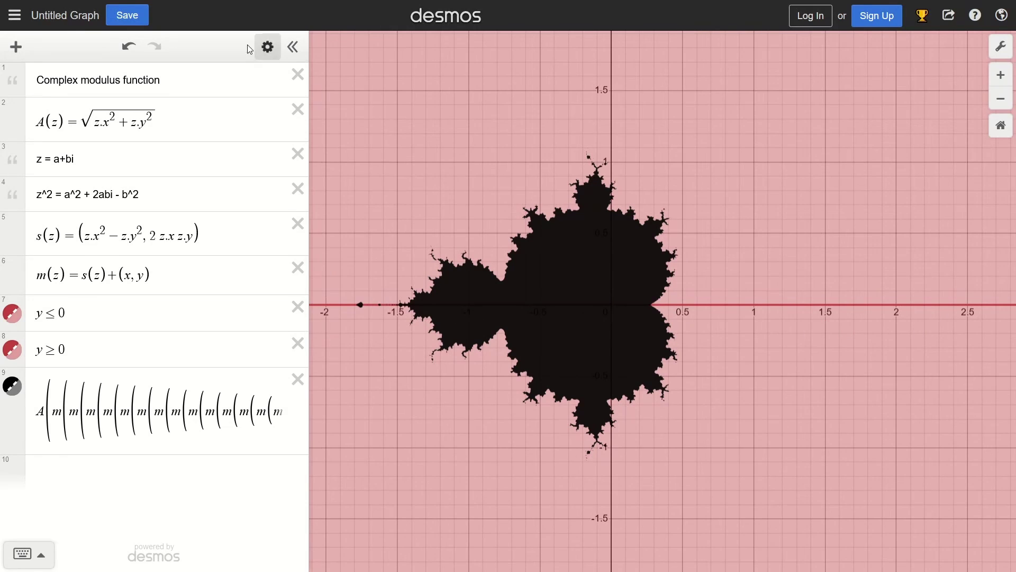
Step: Turn off the boundary lines of both y ≤ 0 and y ≥ 0, keeping only their fills
left_click(268, 47)
left_click(12, 322)
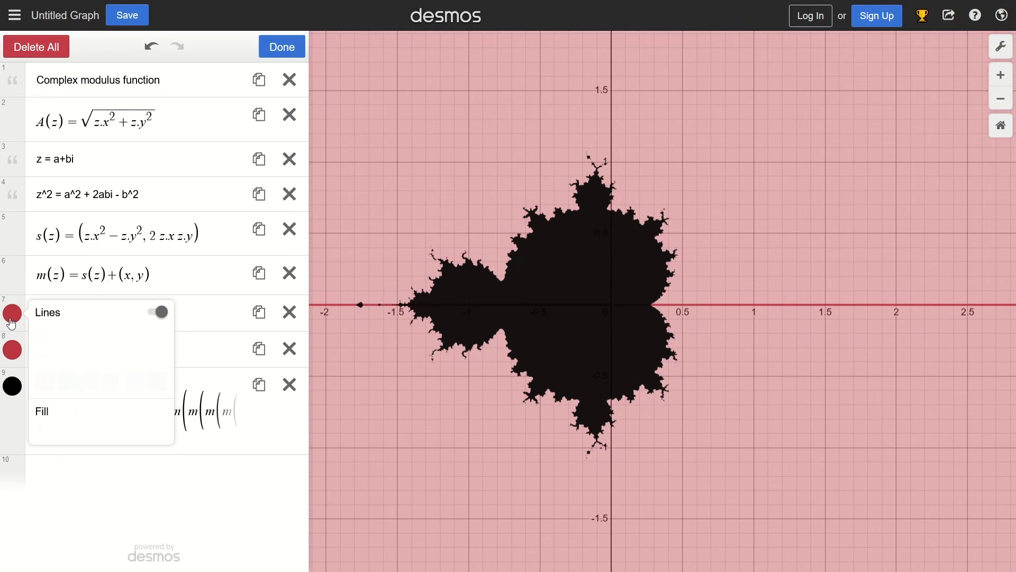
left_click(161, 312)
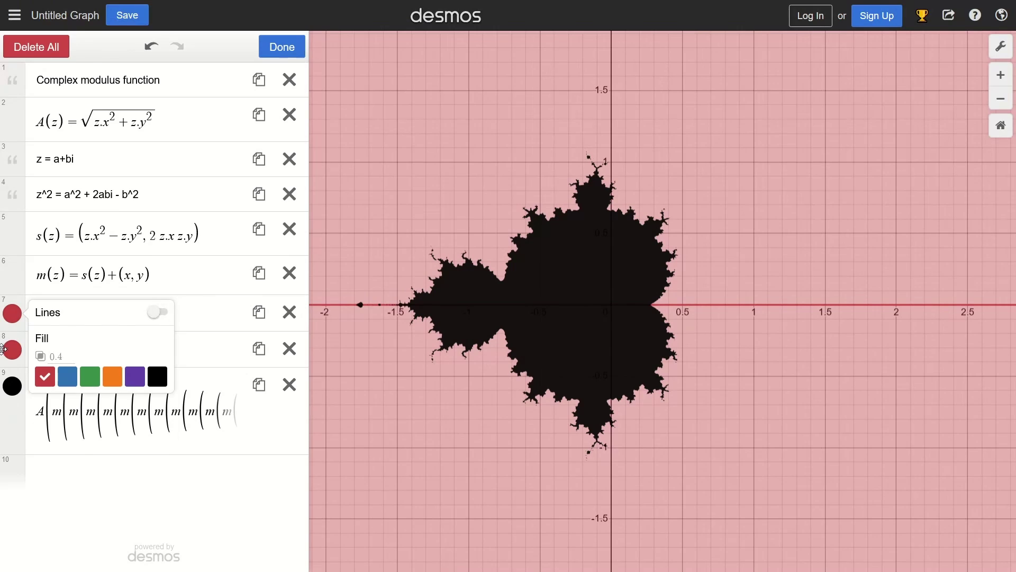
left_click(12, 349)
left_click(159, 348)
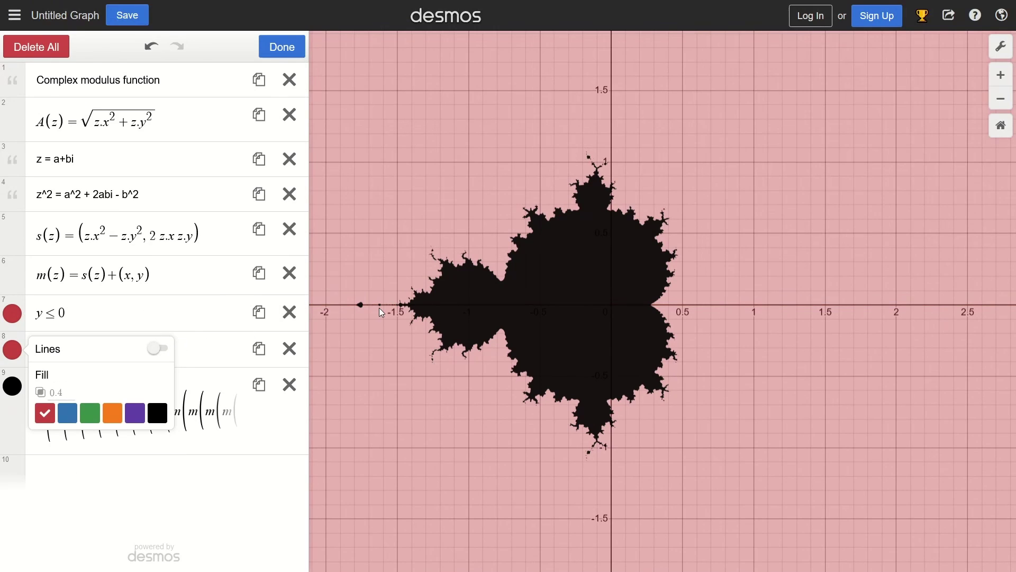
left_click(571, 144)
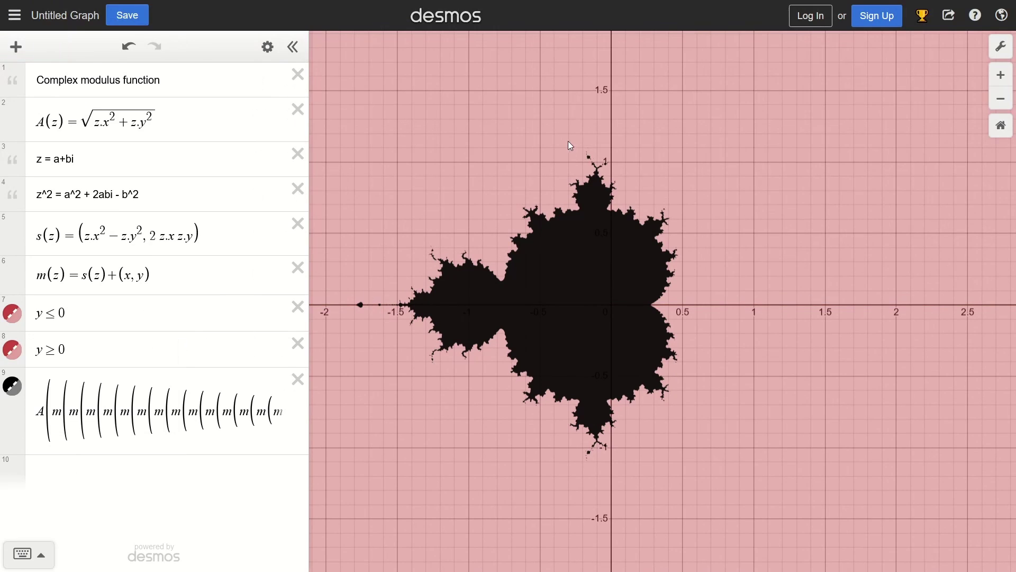
Step: Hide the expression list and turn off the graph's grid, y-axis and x-axis
left_click(293, 47)
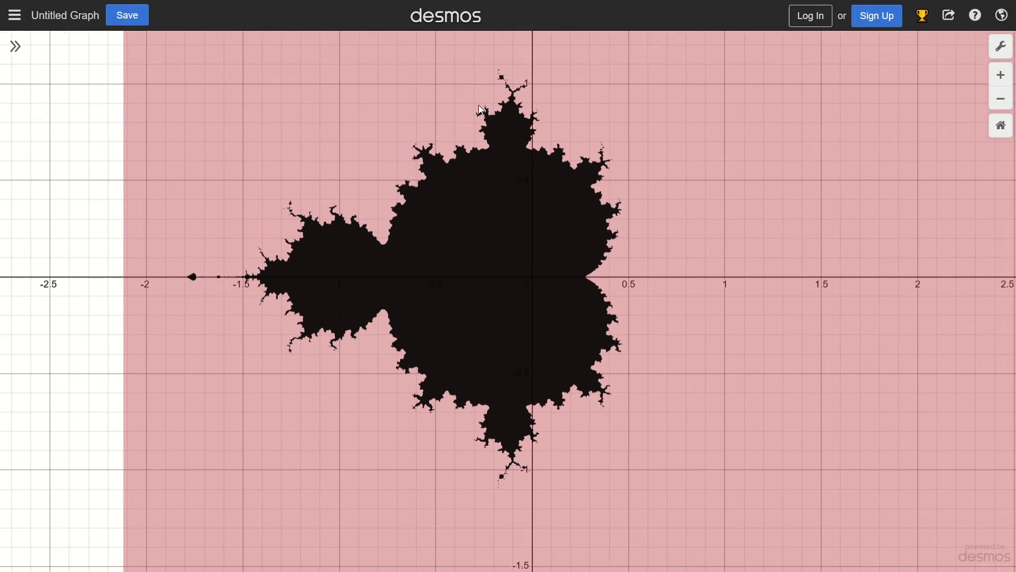
left_click(1000, 47)
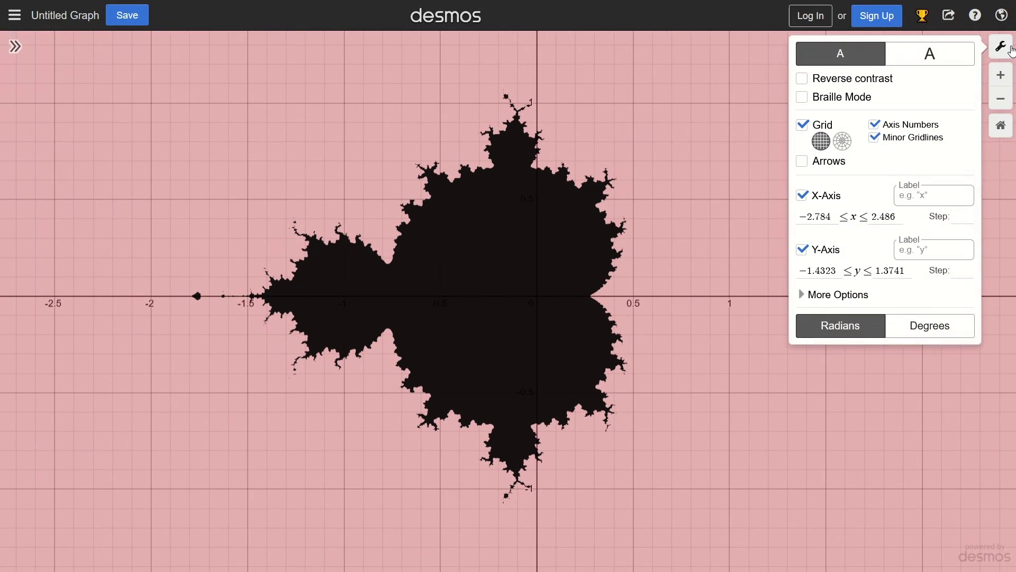
left_click(803, 125)
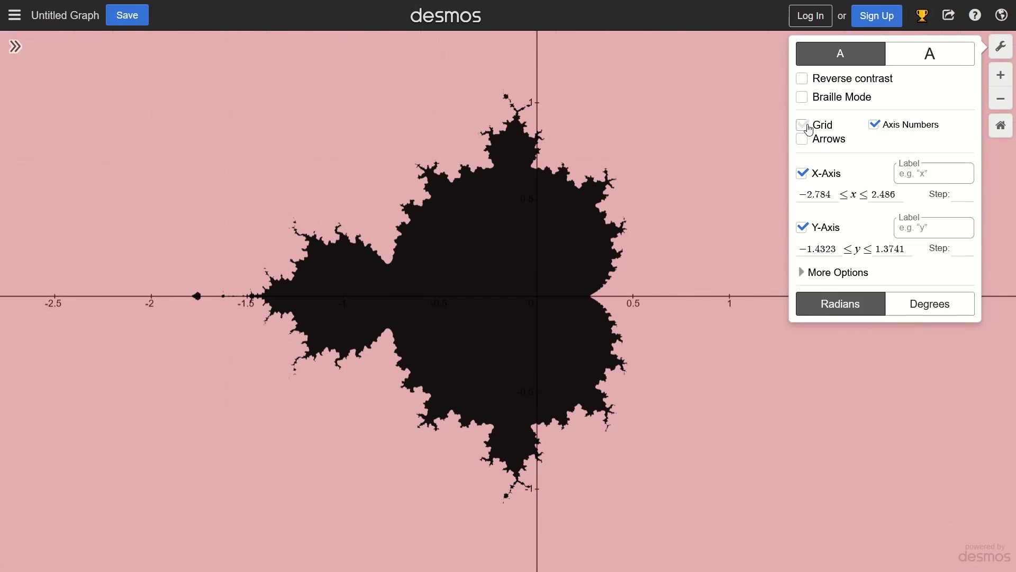
left_click(802, 227)
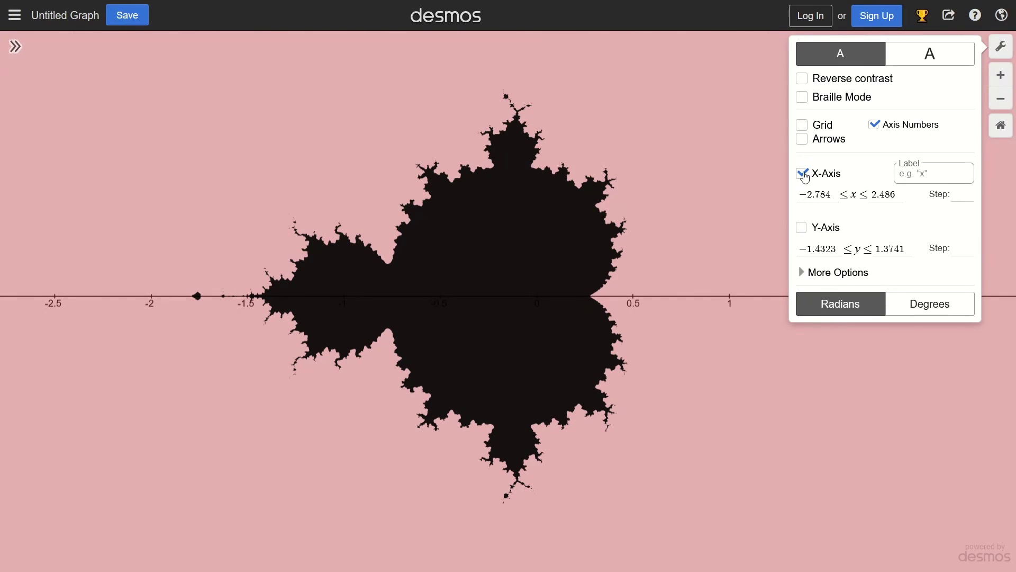
left_click(802, 173)
left_click_drag(640, 303, 786, 272)
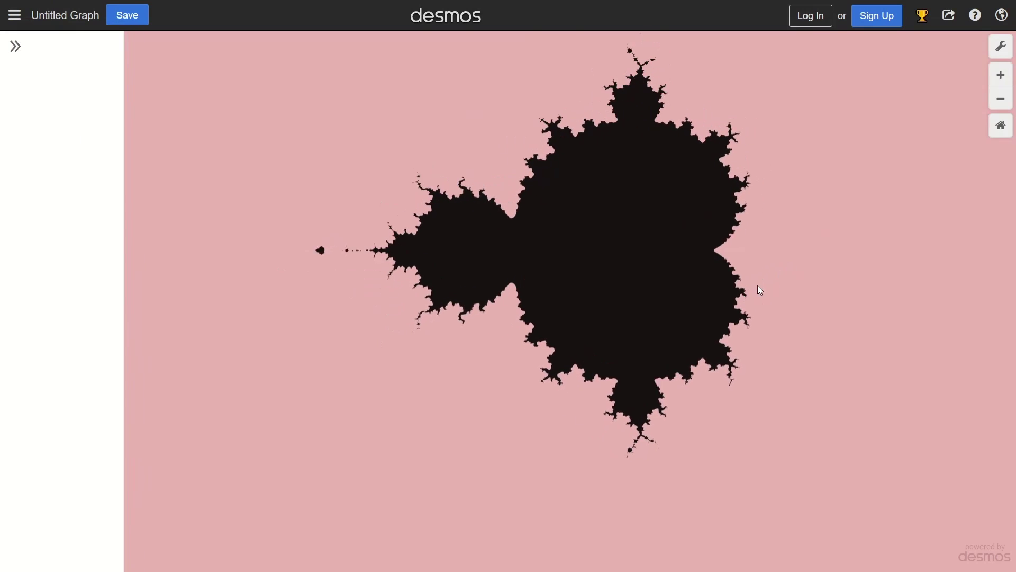
Step: Refine the small bulb on the set's negative real spike by nesting additional m calls inside A
left_click_drag(360, 148, 325, 164)
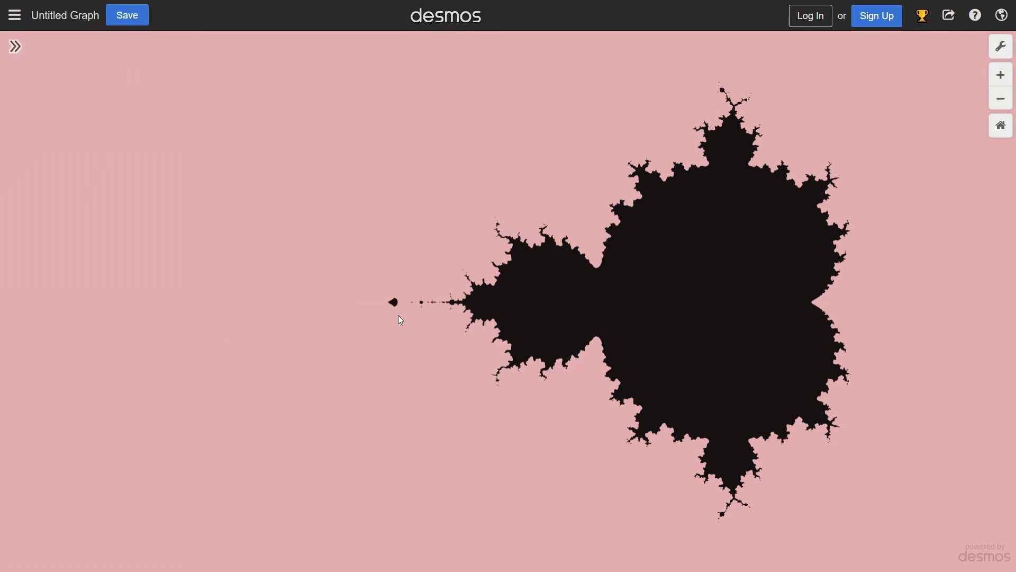
scroll(398, 316, "up", 5)
scroll(398, 318, "up", 5)
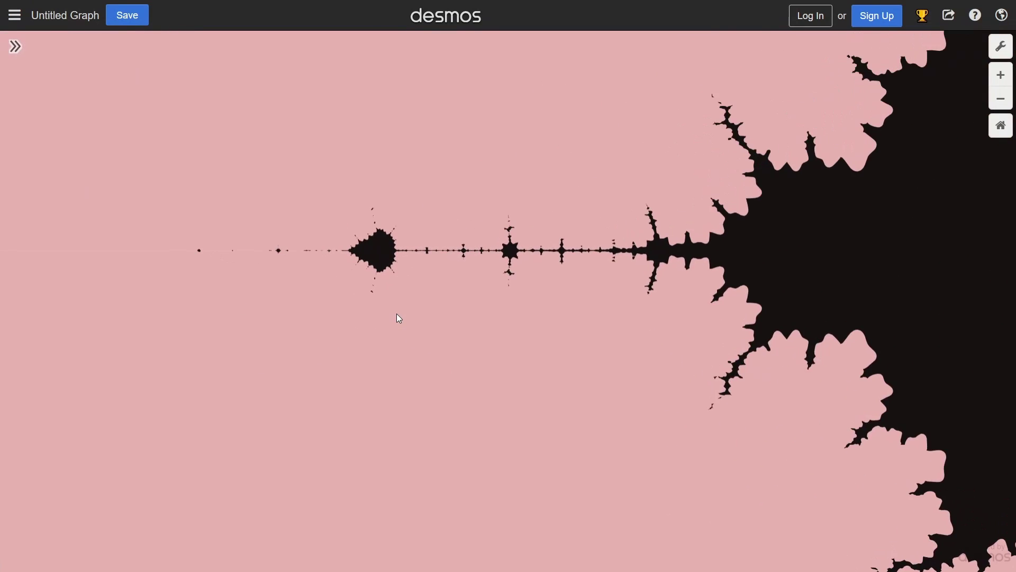
left_click_drag(379, 263, 446, 383)
scroll(402, 331, "up", 3)
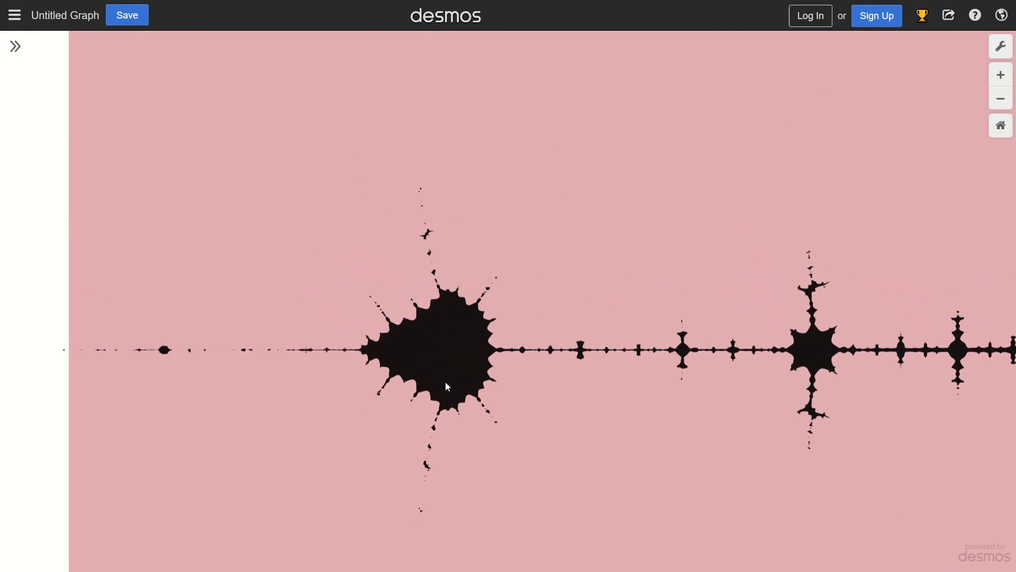
left_click(15, 46)
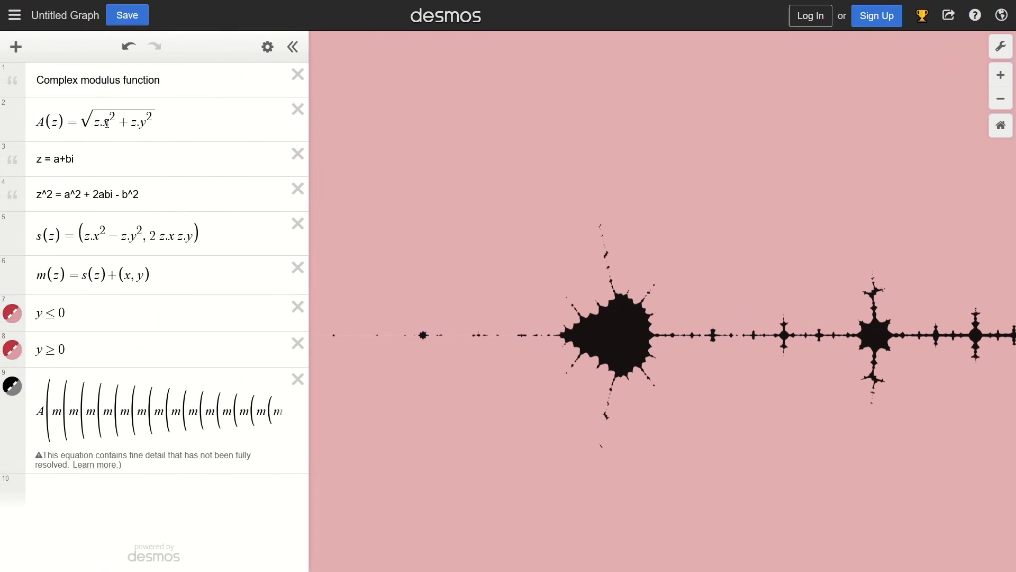
left_click(54, 413)
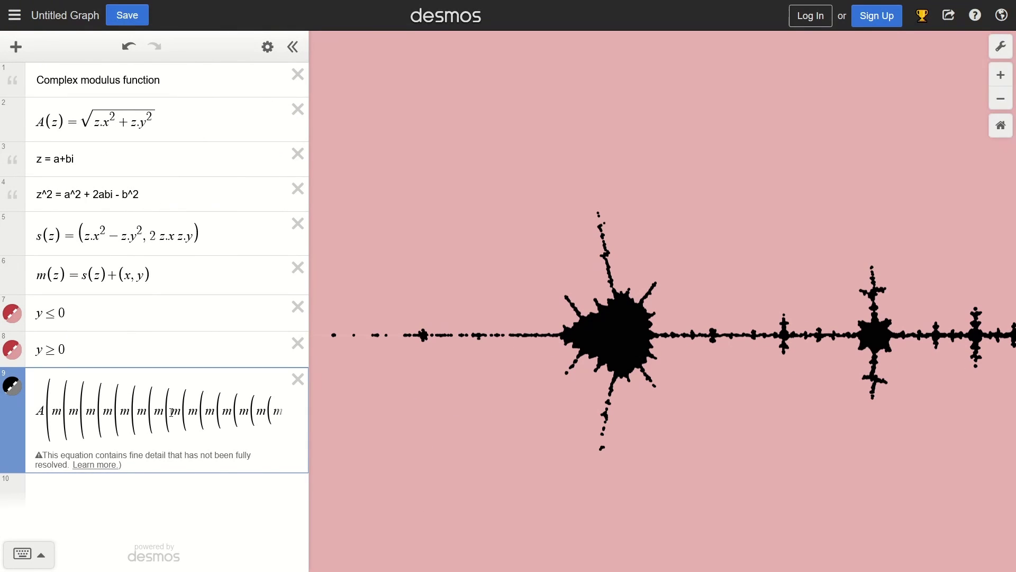
type("m(m(m(m(m(")
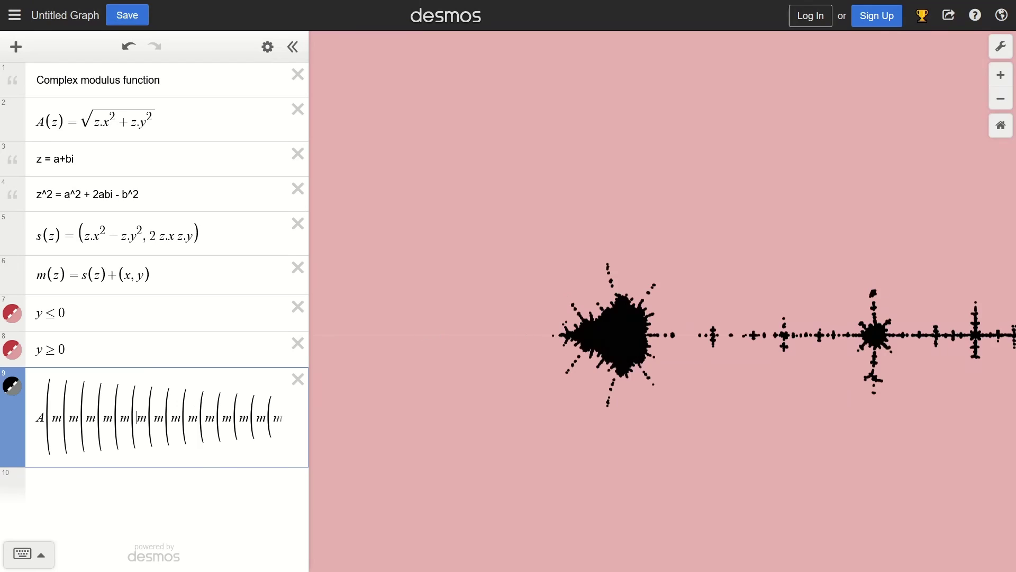
left_click(622, 424)
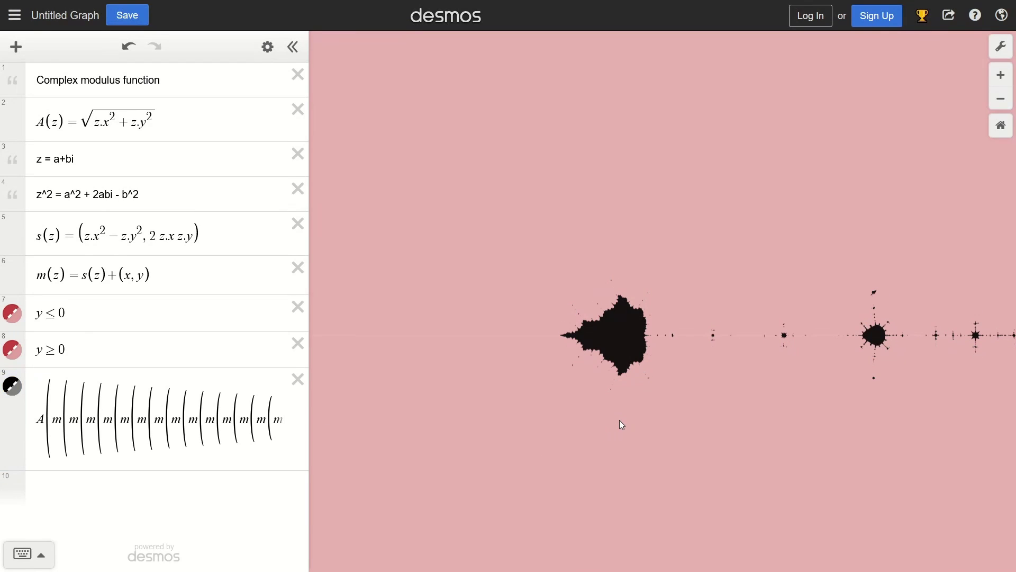
Step: Examine the refined Mandelbrot set with the expression list hidden, from the small spike bulb out to the full shape
left_click(292, 47)
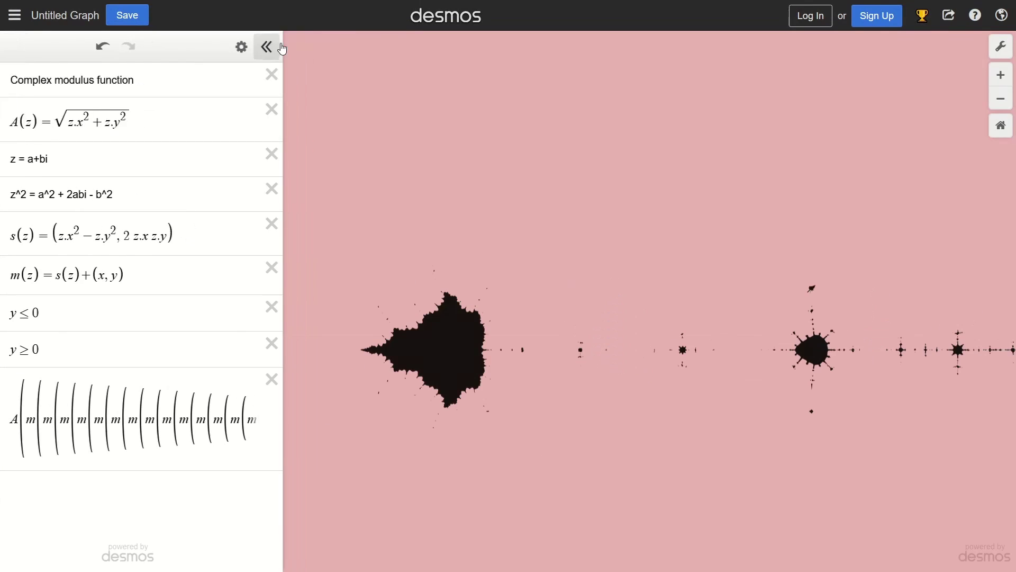
left_click_drag(566, 233, 292, 195)
scroll(292, 195, "down", 5)
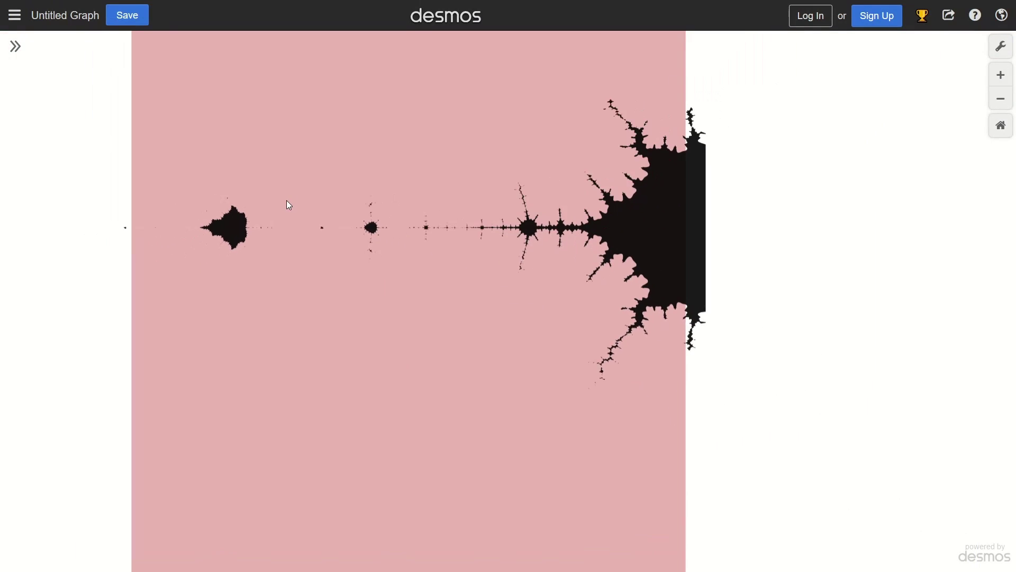
left_click_drag(513, 151, 231, 199)
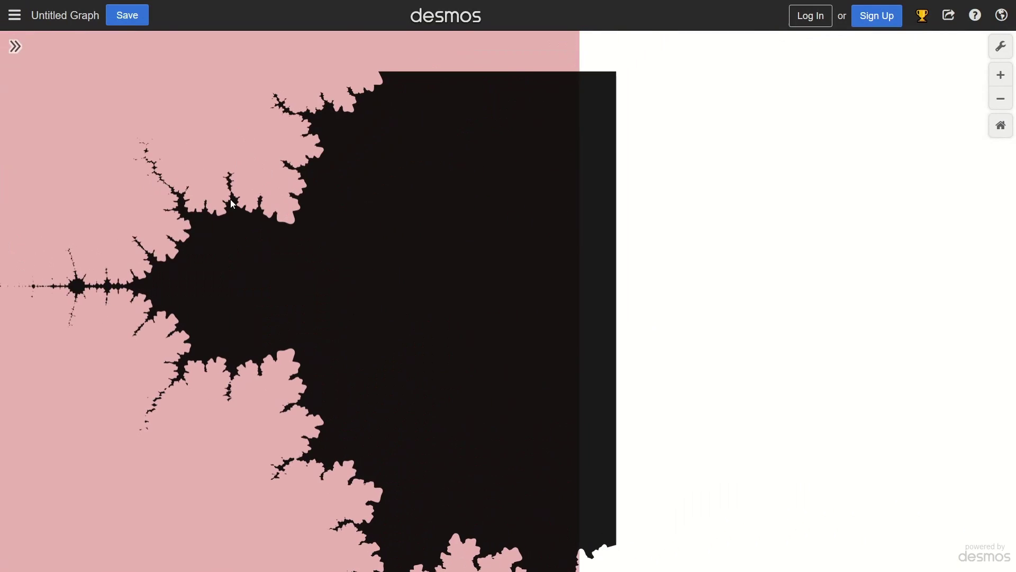
scroll(389, 224, "down", 3)
scroll(386, 221, "down", 3)
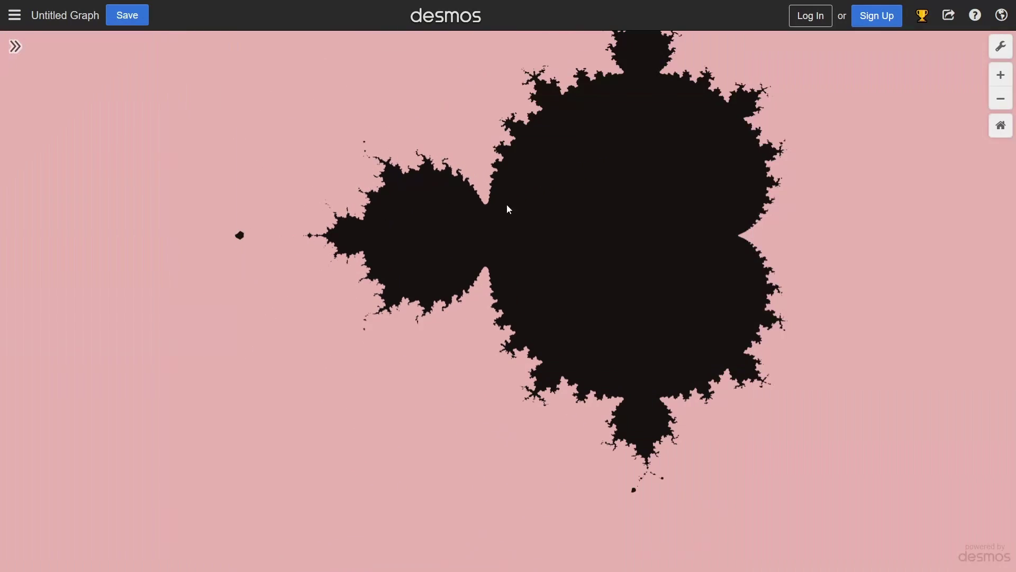
left_click_drag(507, 206, 375, 230)
scroll(376, 230, "down", 1)
Step: Show the expression list again and add the restriction {x<2, y<2} to the end of m(z)
left_click(15, 46)
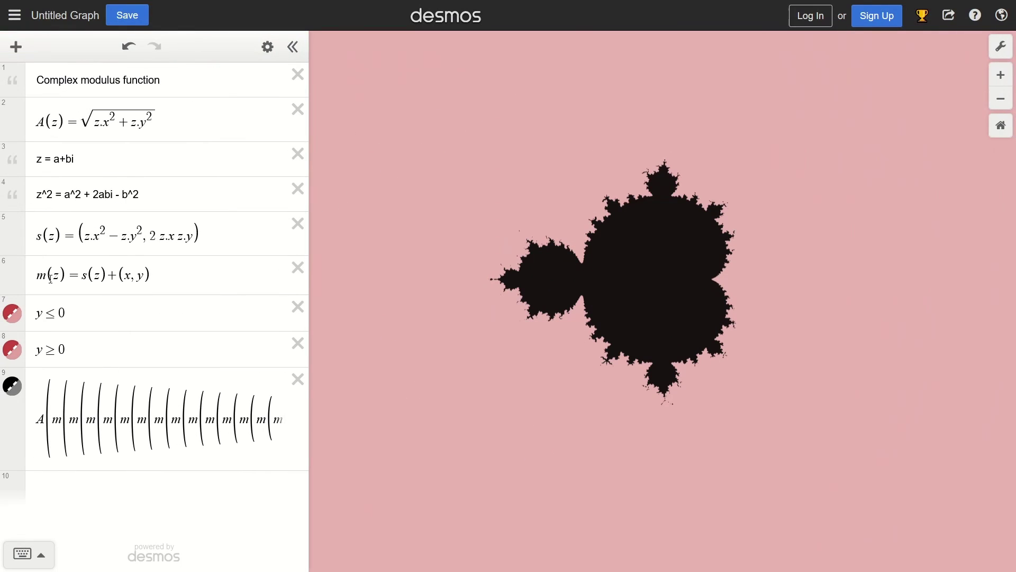
left_click(174, 278)
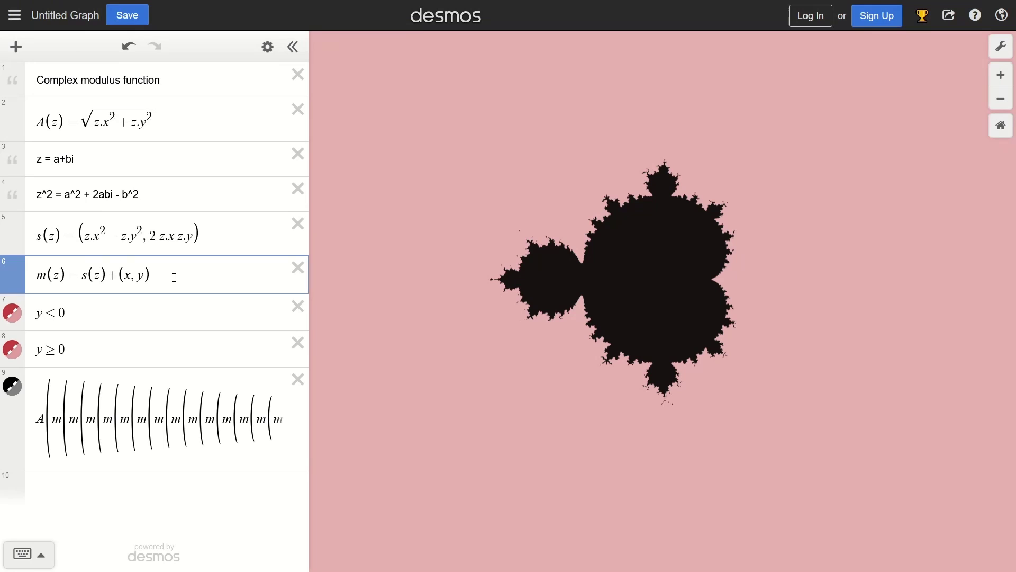
type("{x<2,y")
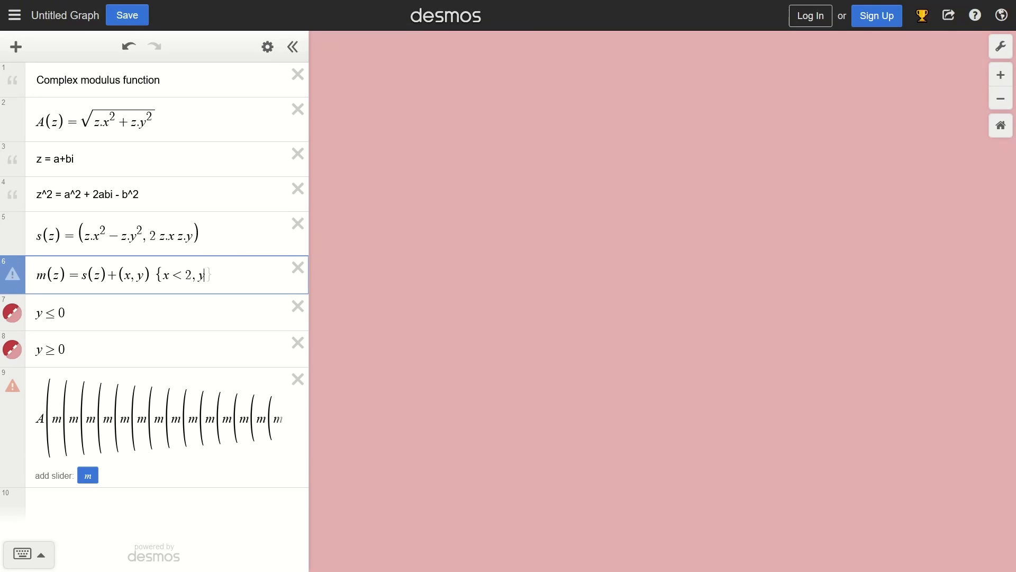
type("<2")
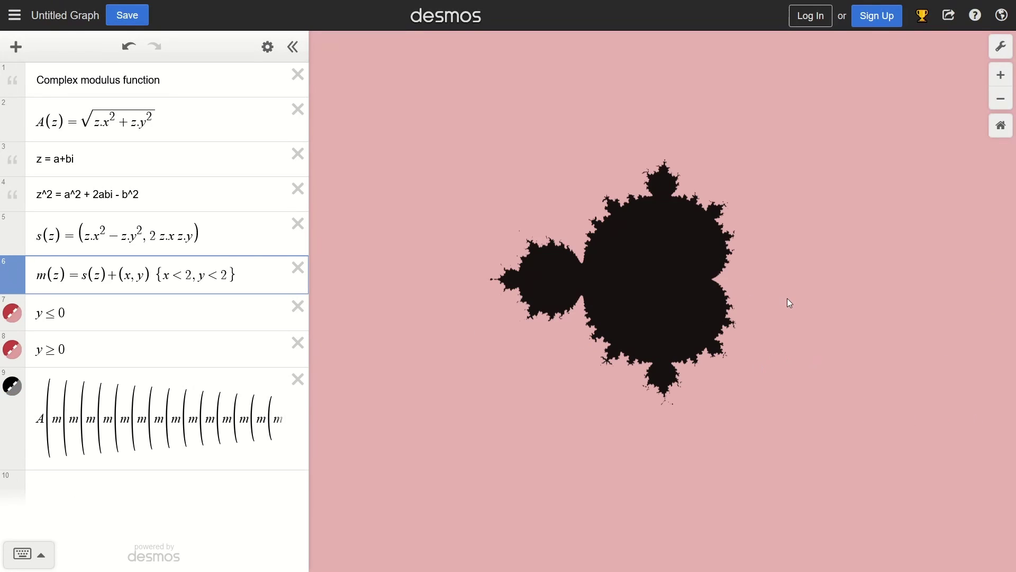
left_click(811, 294)
Step: Examine the restricted Mandelbrot set, from the full shape down to the small bulb on its negative real spike
left_click_drag(775, 260, 653, 306)
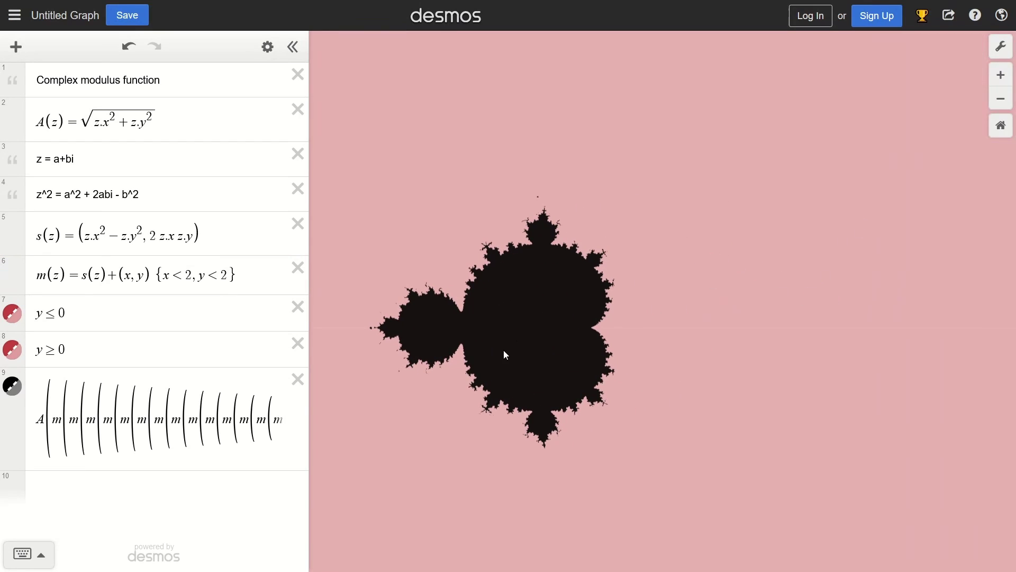
scroll(431, 353, "up", 5)
left_click_drag(453, 296, 551, 325)
scroll(509, 304, "down", 10)
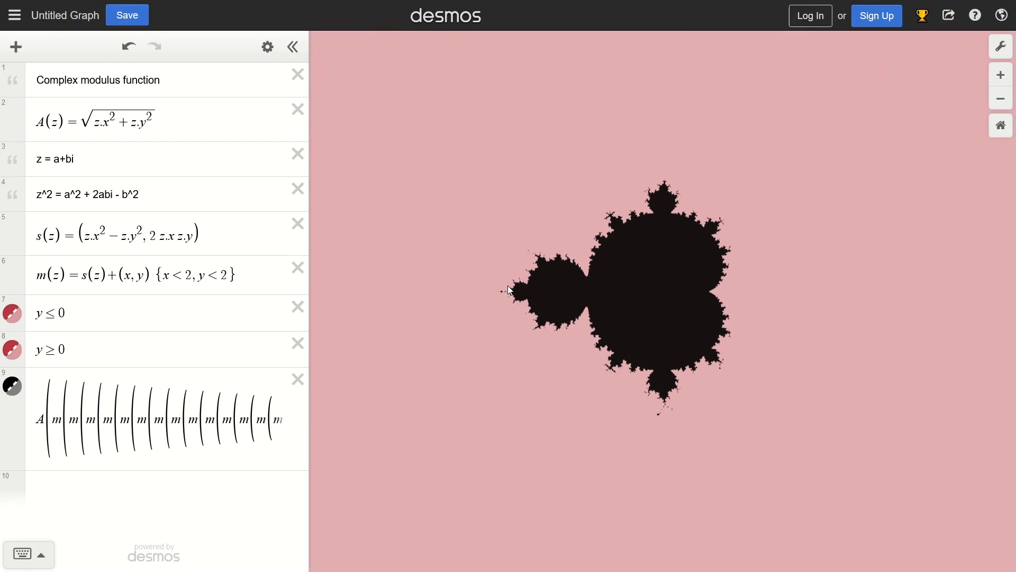
scroll(507, 285, "up", 10)
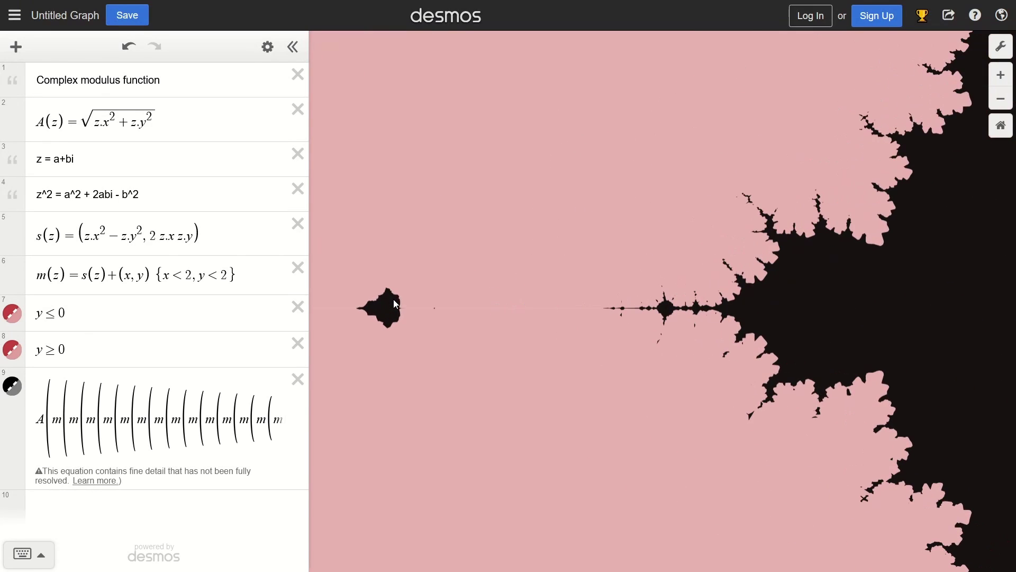
left_click_drag(393, 299, 516, 302)
scroll(487, 321, "up", 3)
scroll(487, 321, "up", 5)
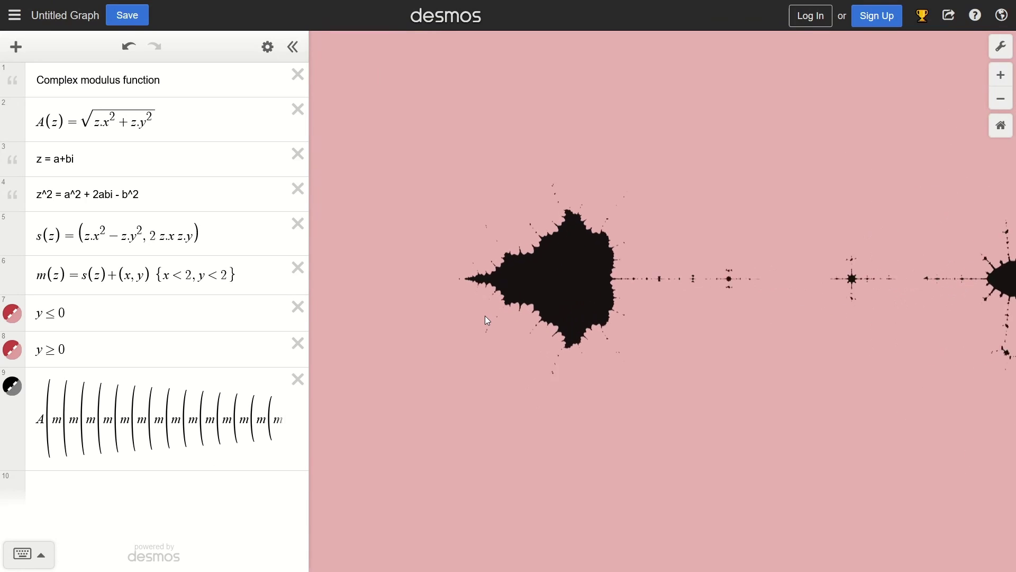
left_click_drag(623, 259, 581, 296)
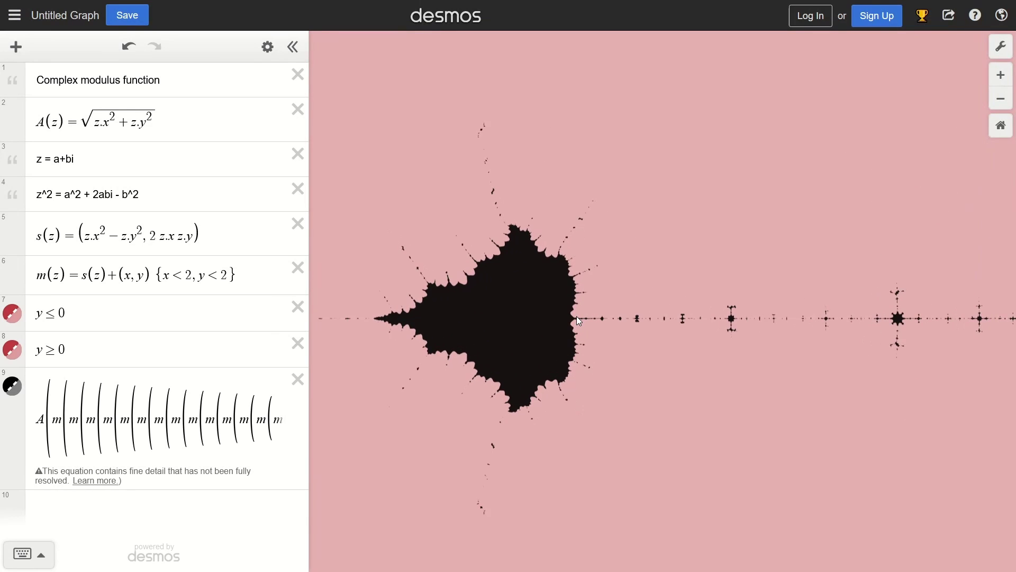
scroll(391, 285, "down", 5)
scroll(413, 281, "down", 2)
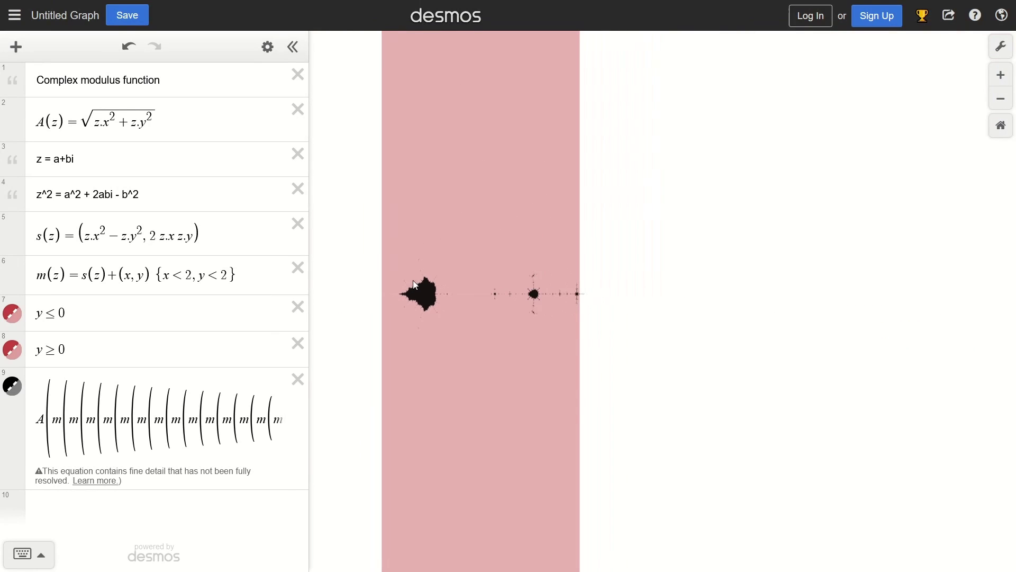
scroll(413, 280, "up", 6)
Step: Wrap x and y in absolute values so the restriction on m(z) reads {|x| < 2, |y| < 2}
left_click(167, 275)
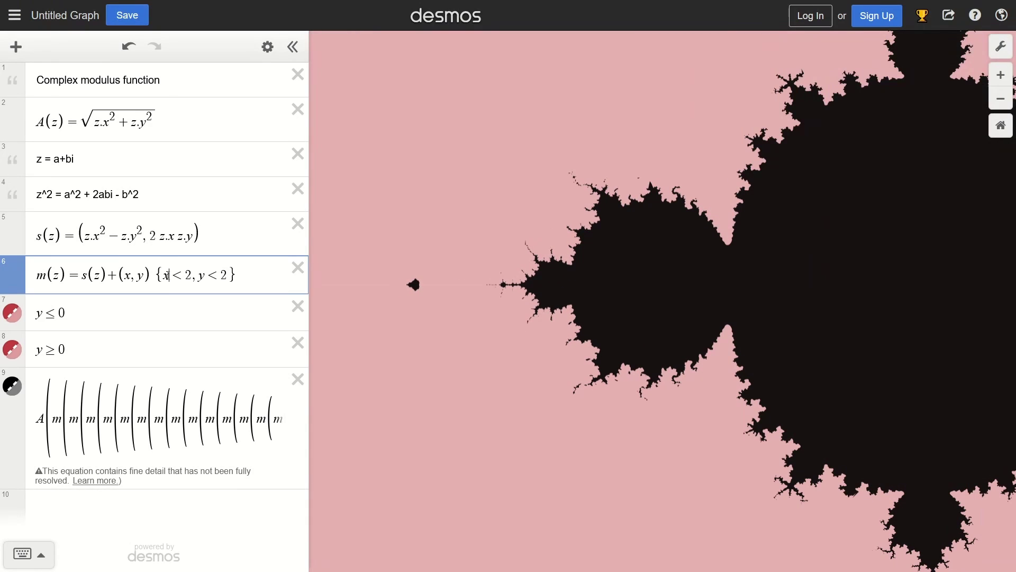
key("Left")
type("|")
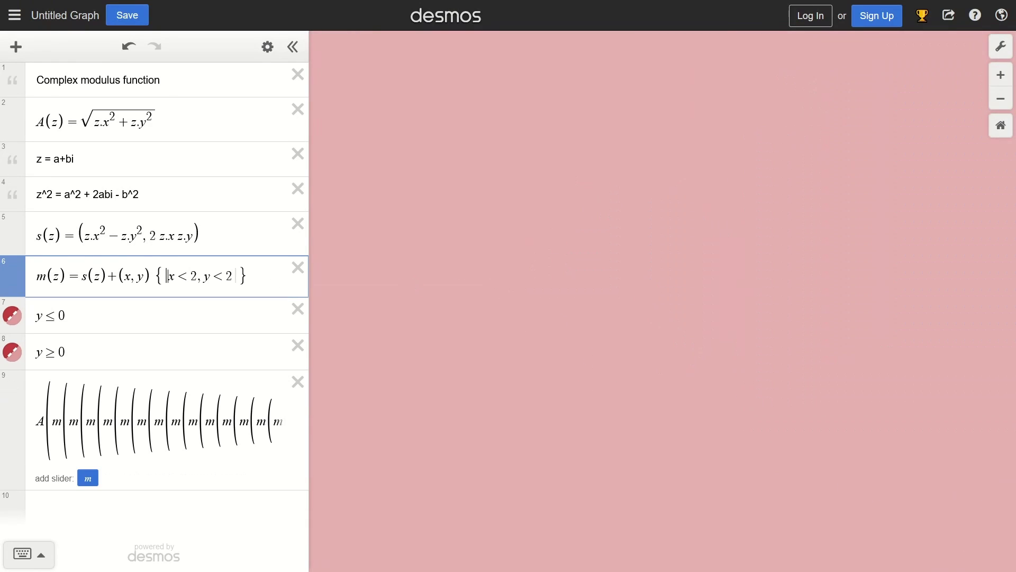
key("Right")
type("|")
left_click(204, 276)
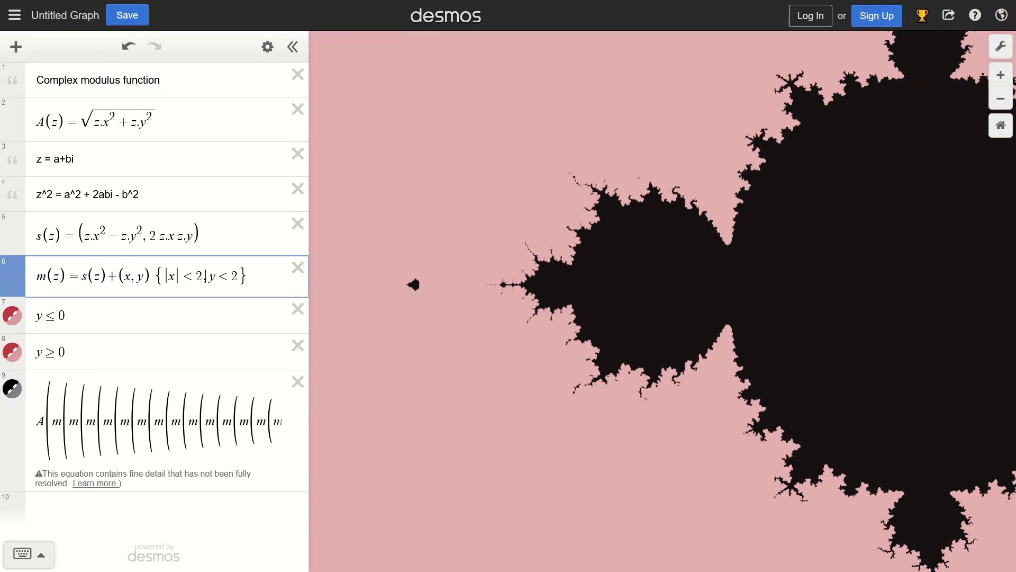
type("|")
key("Right")
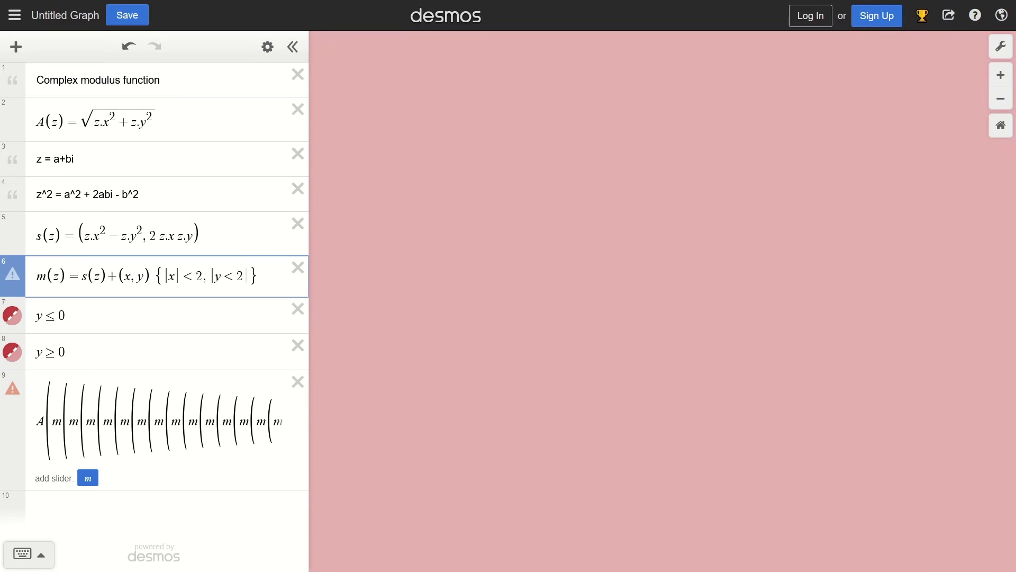
type("|")
left_click(556, 277)
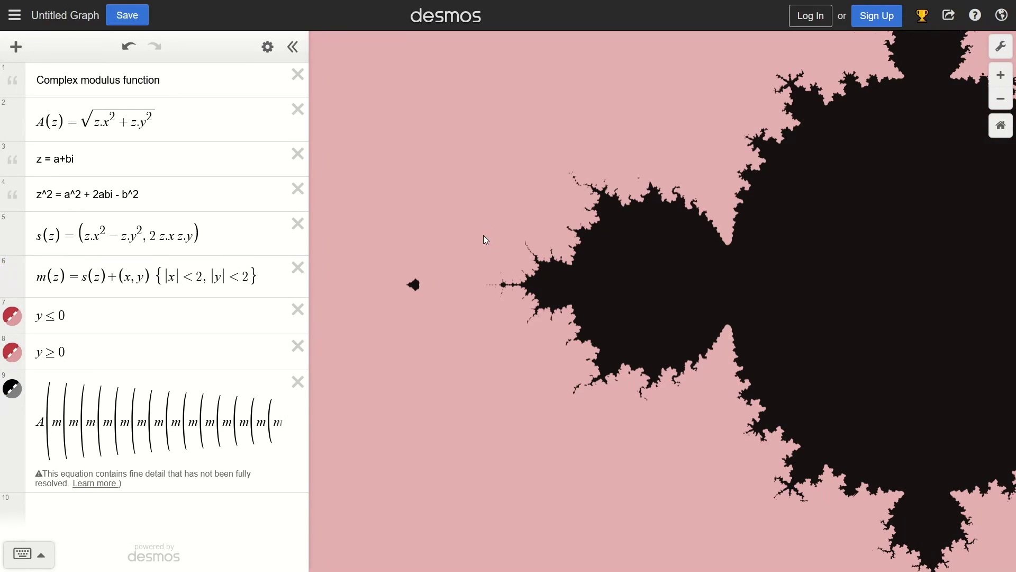
Step: Turn the graph's x-axis and y-axis back on, leaving the grid off
scroll(491, 224, "down", 3)
scroll(502, 218, "down", 2)
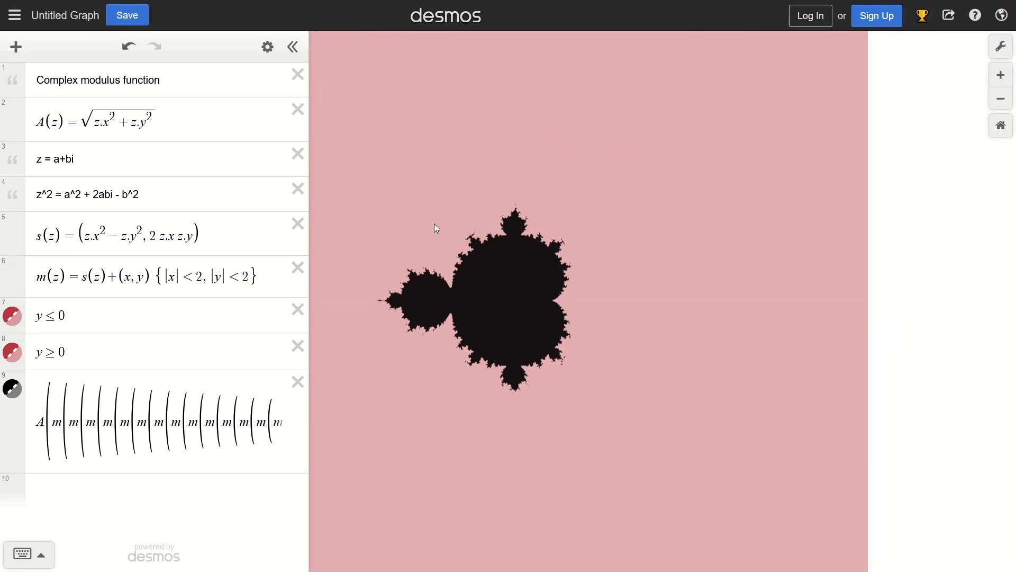
scroll(437, 227, "down", 2)
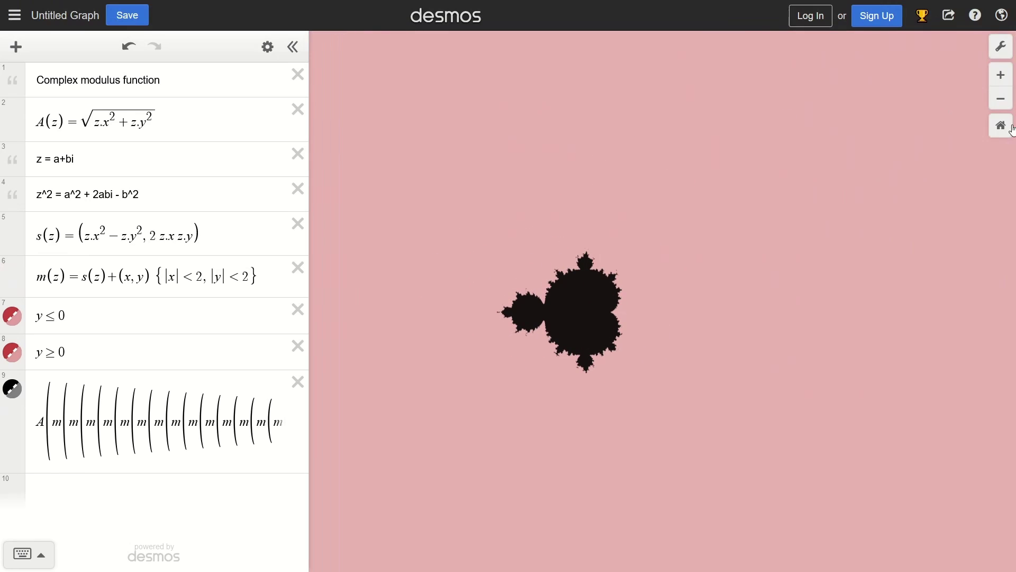
left_click(1001, 47)
left_click(802, 174)
left_click(802, 227)
left_click(645, 214)
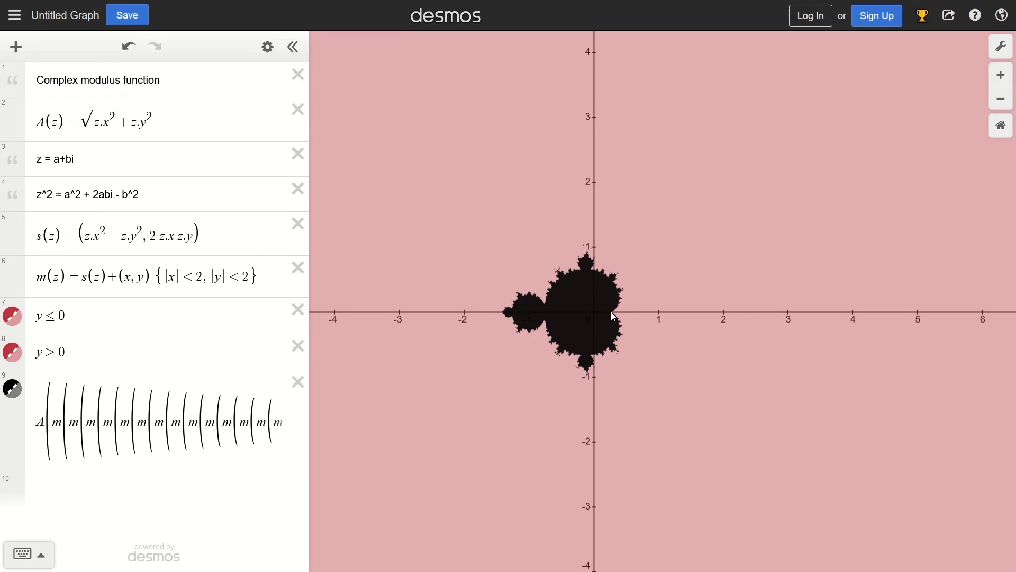
scroll(564, 369, "up", 5)
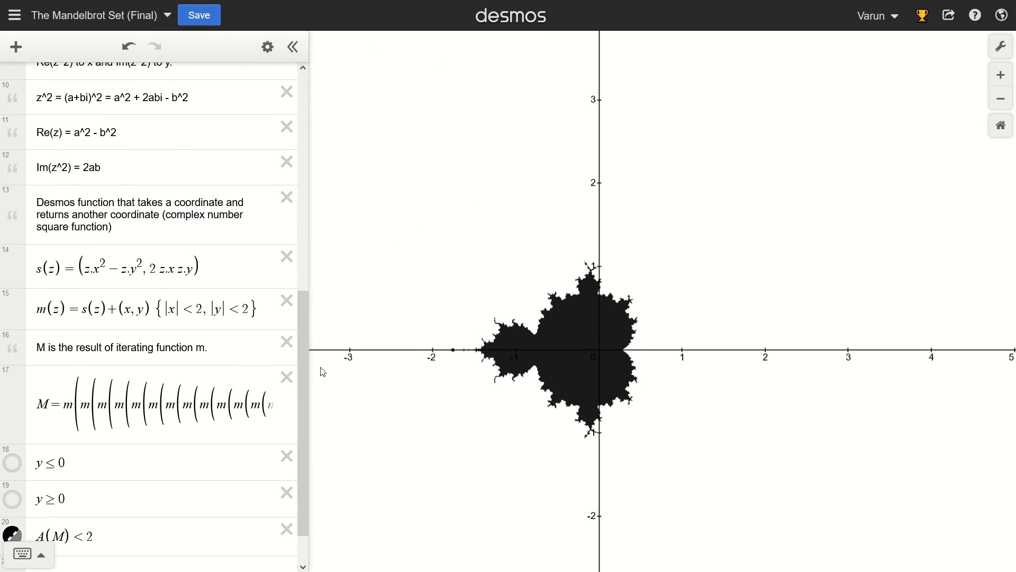
Step: Review the notes and function definitions in the expression list of the graph The Mandelbrot Set (Final)
left_click_drag(301, 368, 325, 129)
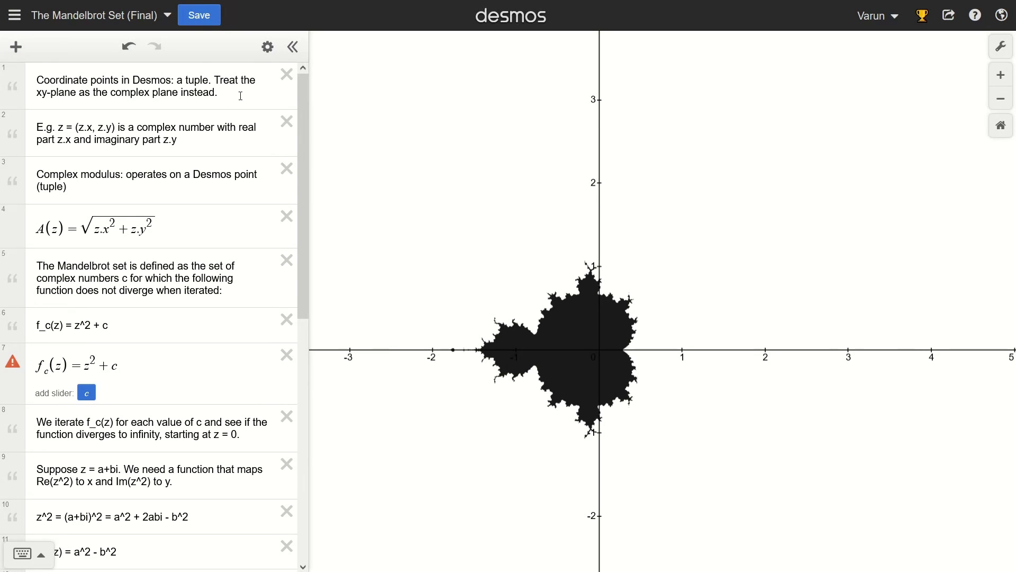
scroll(301, 106, "down", 2)
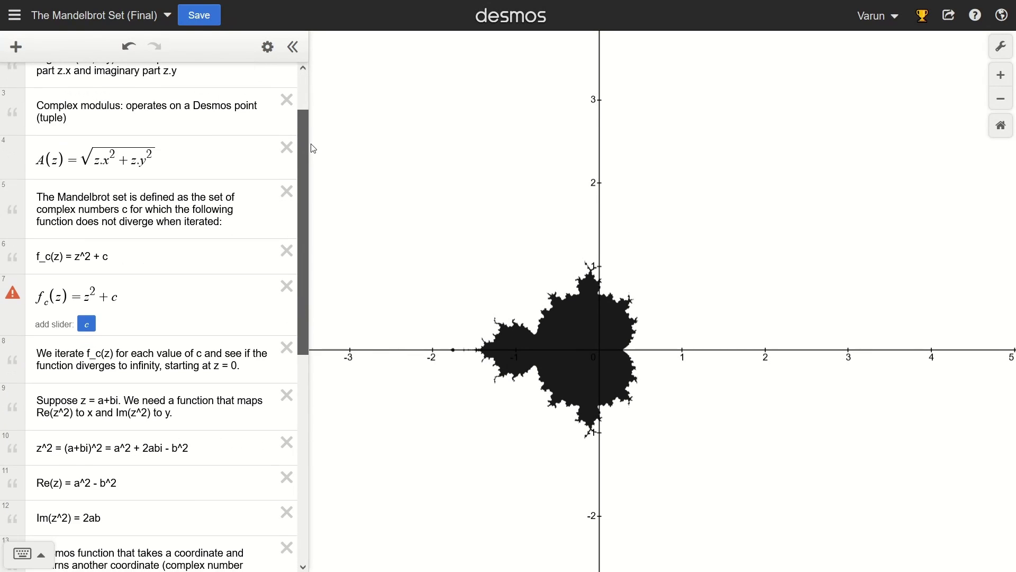
scroll(301, 107, "up", 2)
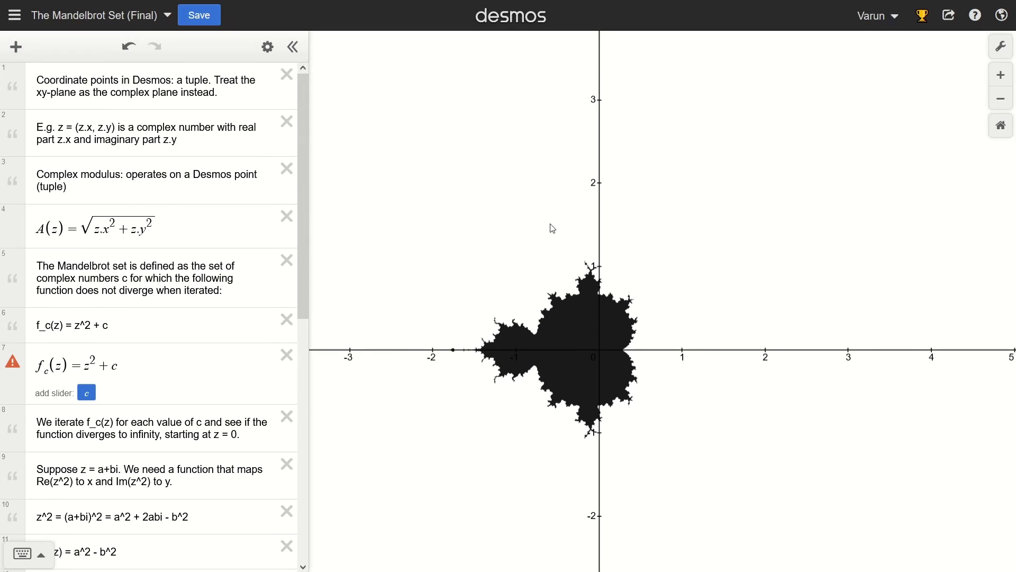
scroll(303, 284, "down", 1)
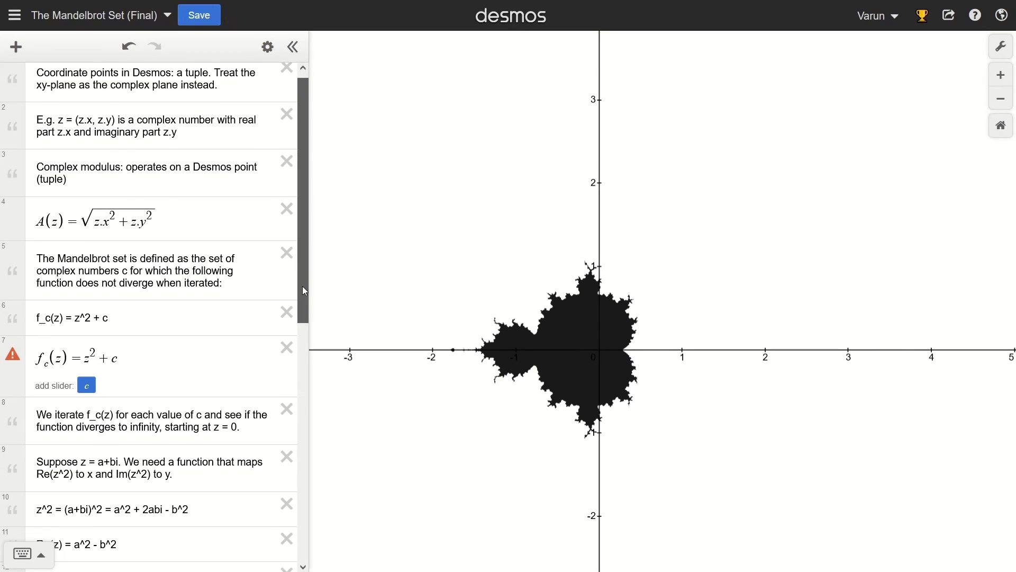
scroll(300, 242, "down", 4)
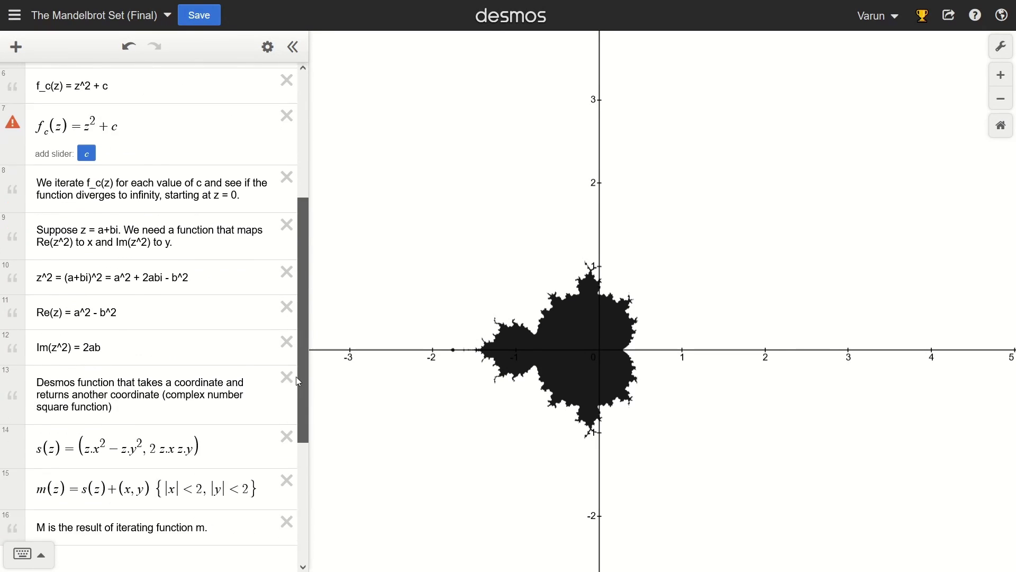
scroll(297, 376, "up", 5)
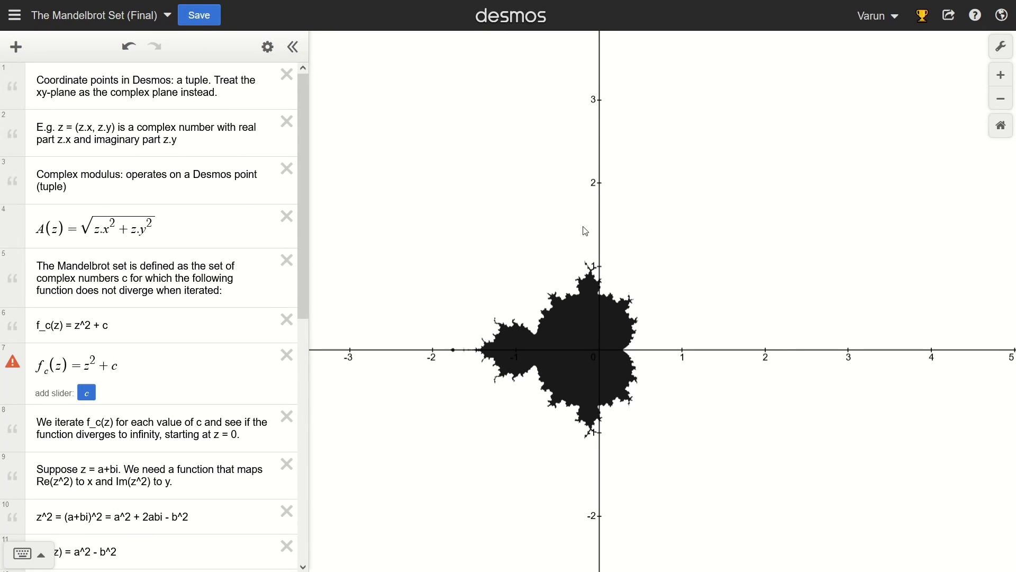